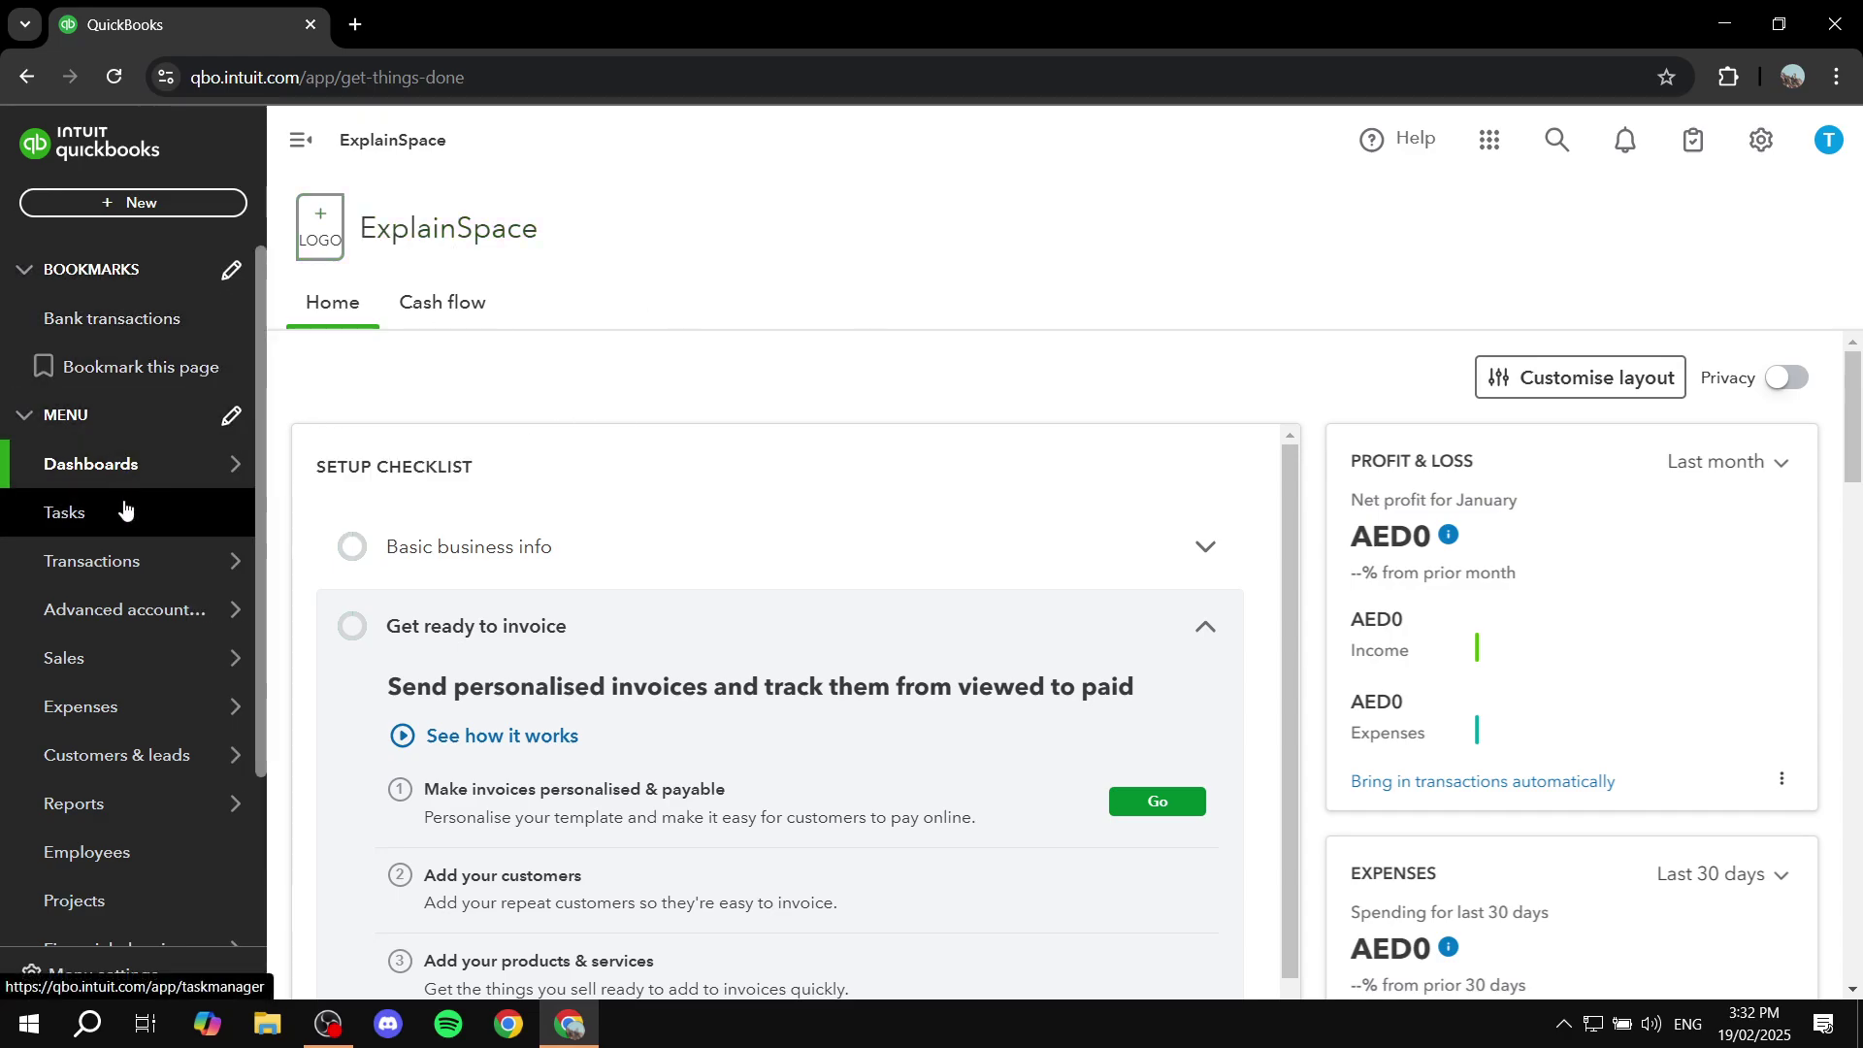
Step: Open the Customers list under Customers & leads
{"action": "scroll", "coordinate": [124, 507], "scroll_direction": "down", "scroll_amount": 3}
{"action": "mouse_move", "coordinate": [167, 536]}
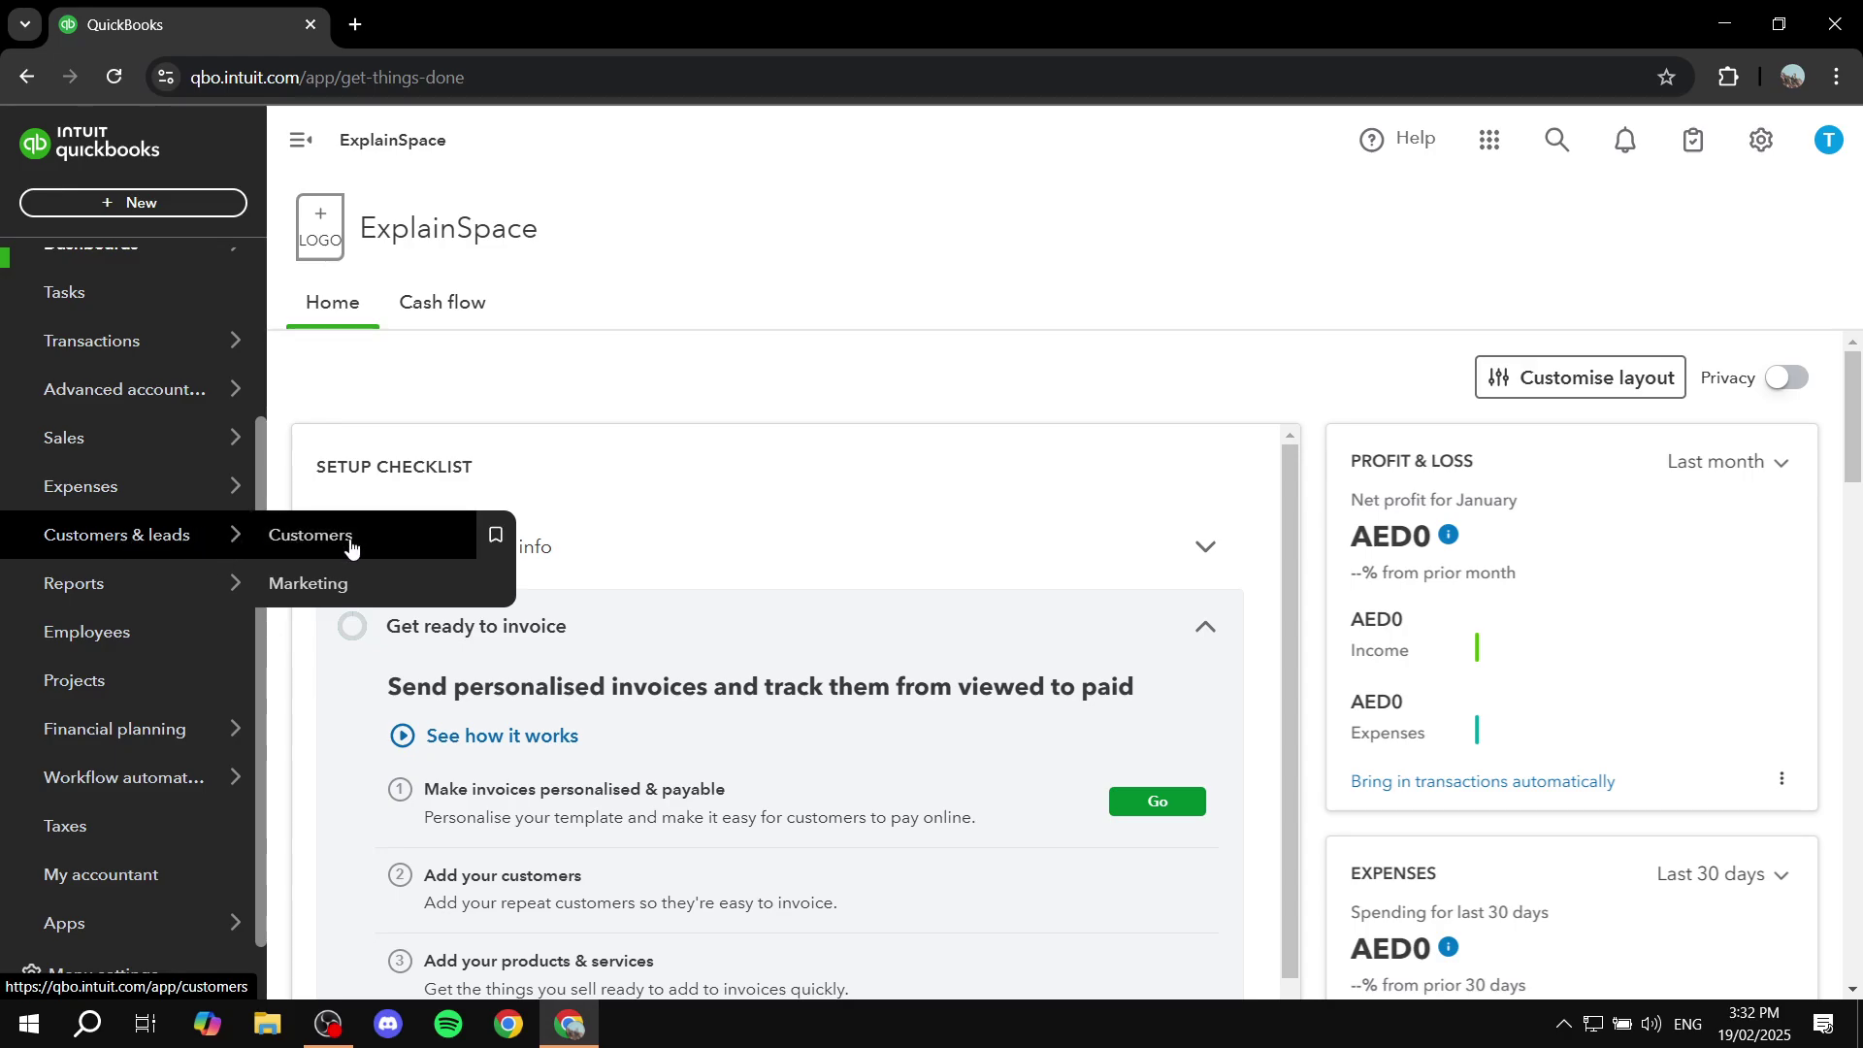
{"action": "left_click", "coordinate": [449, 535]}
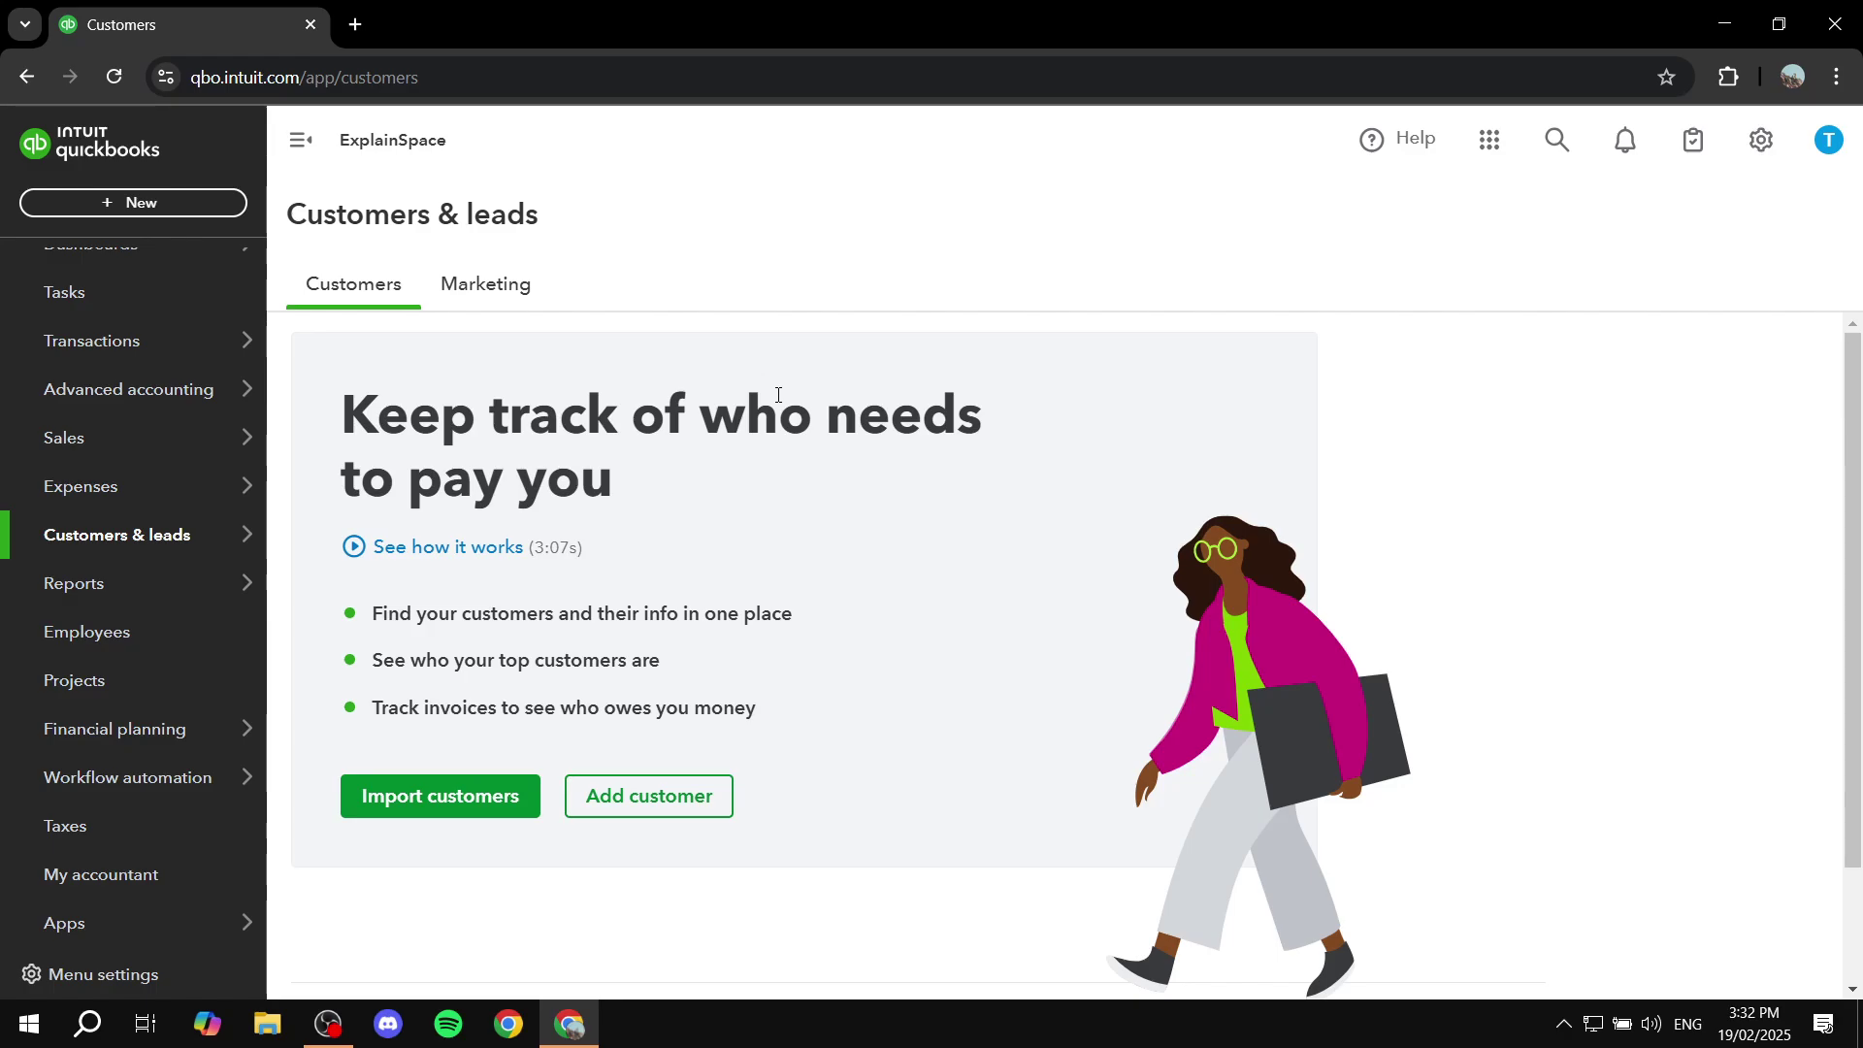
Step: Open the Import customers screen, close it again, and start a new customer
{"action": "left_click", "coordinate": [461, 796]}
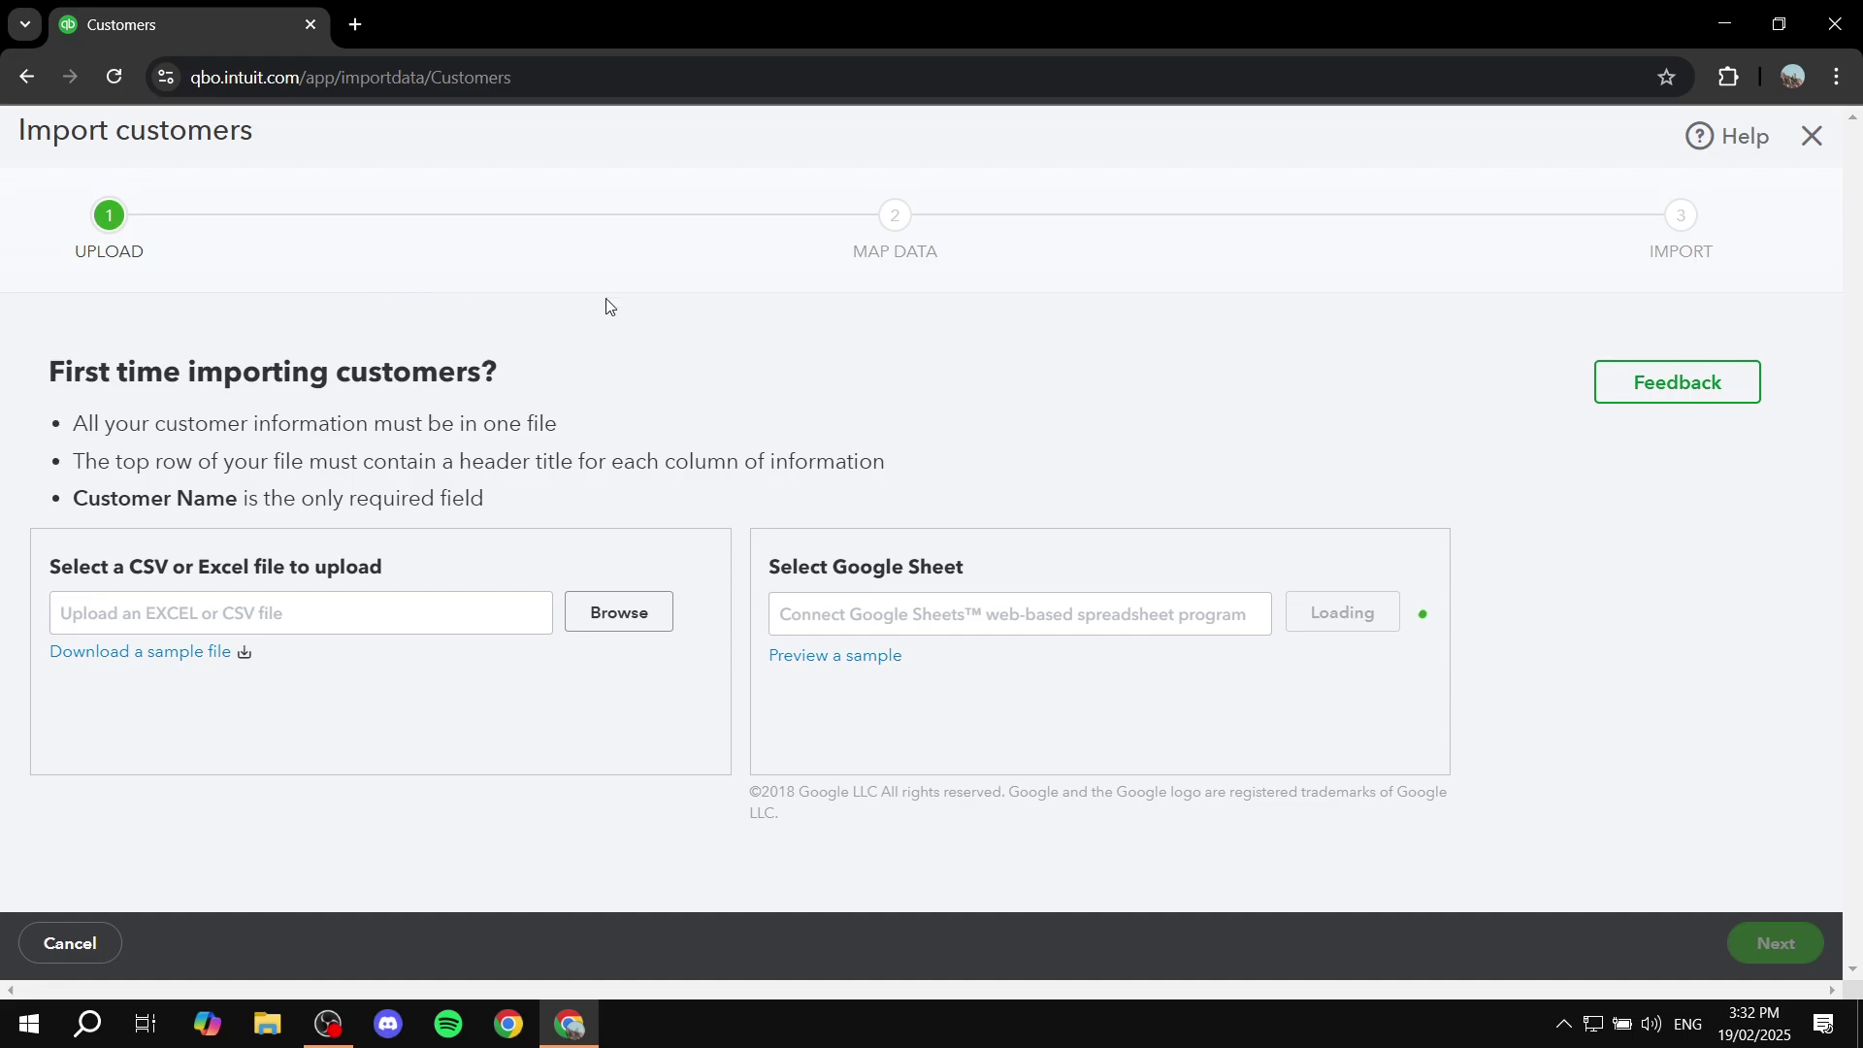
{"action": "left_click_drag", "start_coordinate": [92, 567], "coordinate": [470, 570]}
{"action": "left_click", "coordinate": [996, 513]}
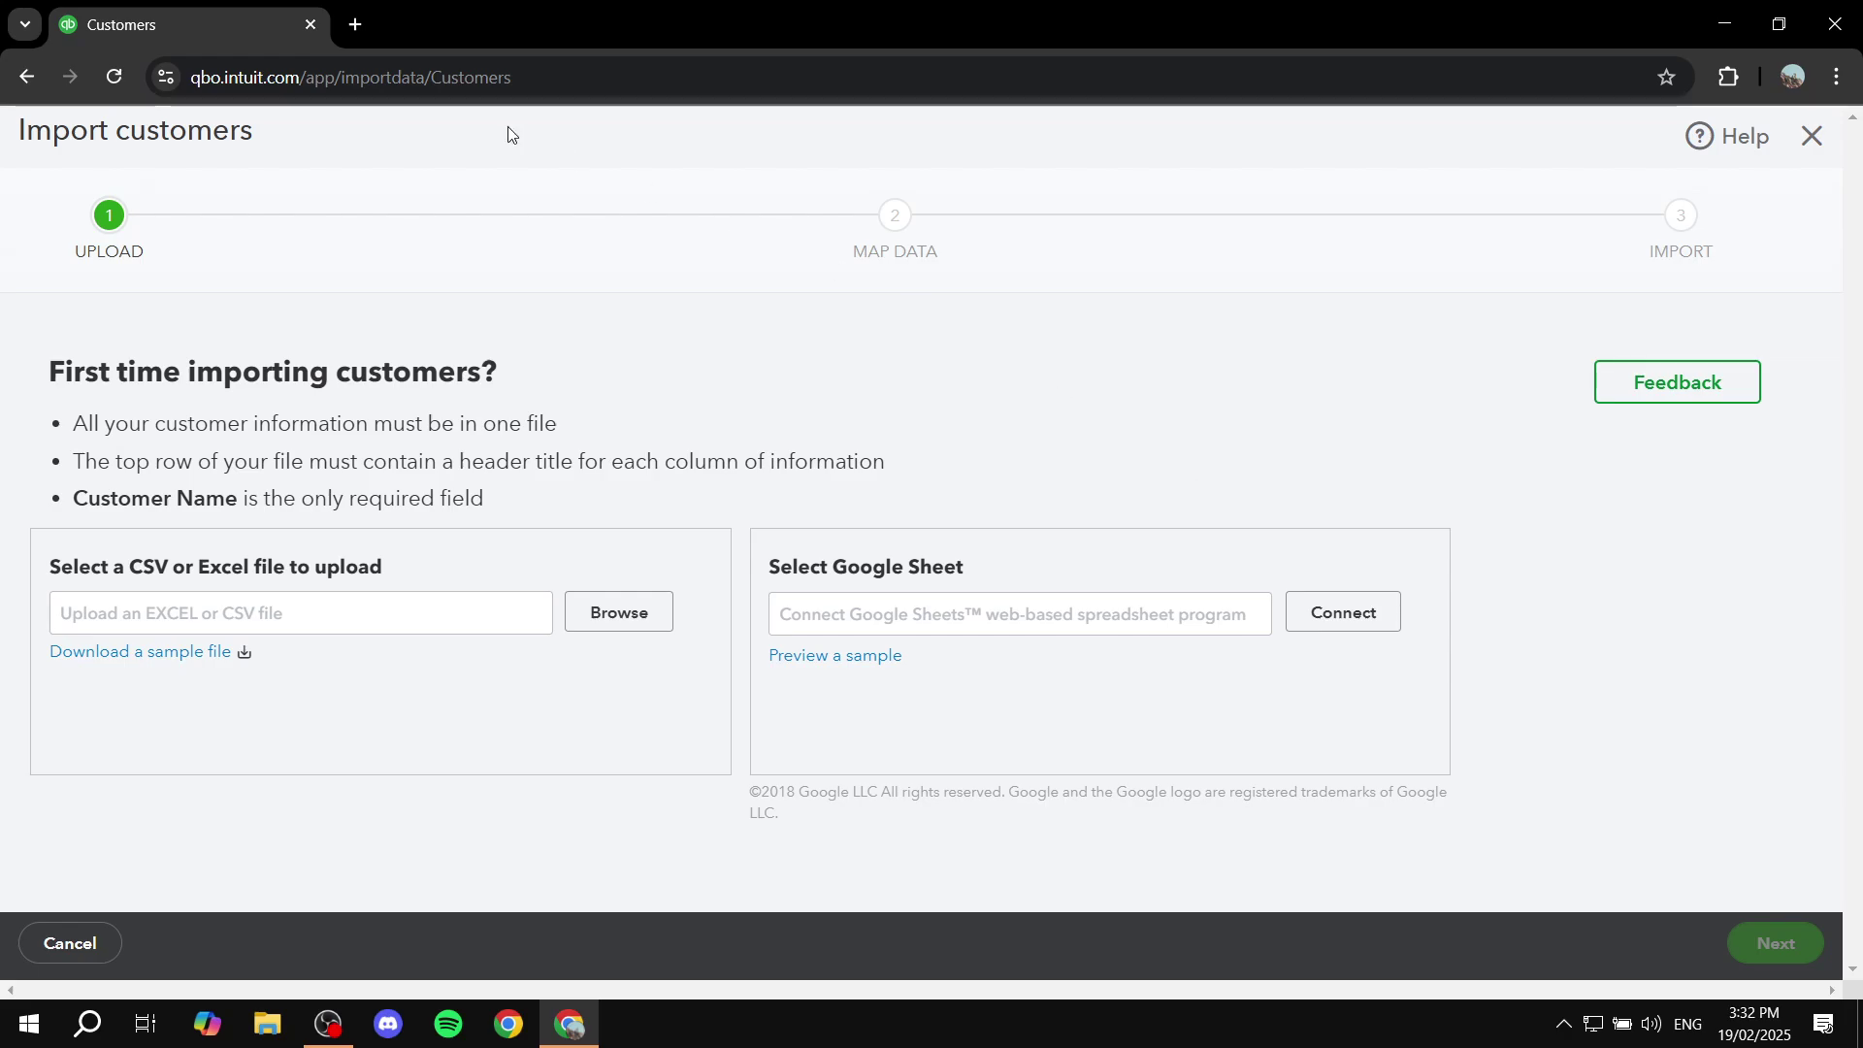
{"action": "left_click", "coordinate": [1812, 136]}
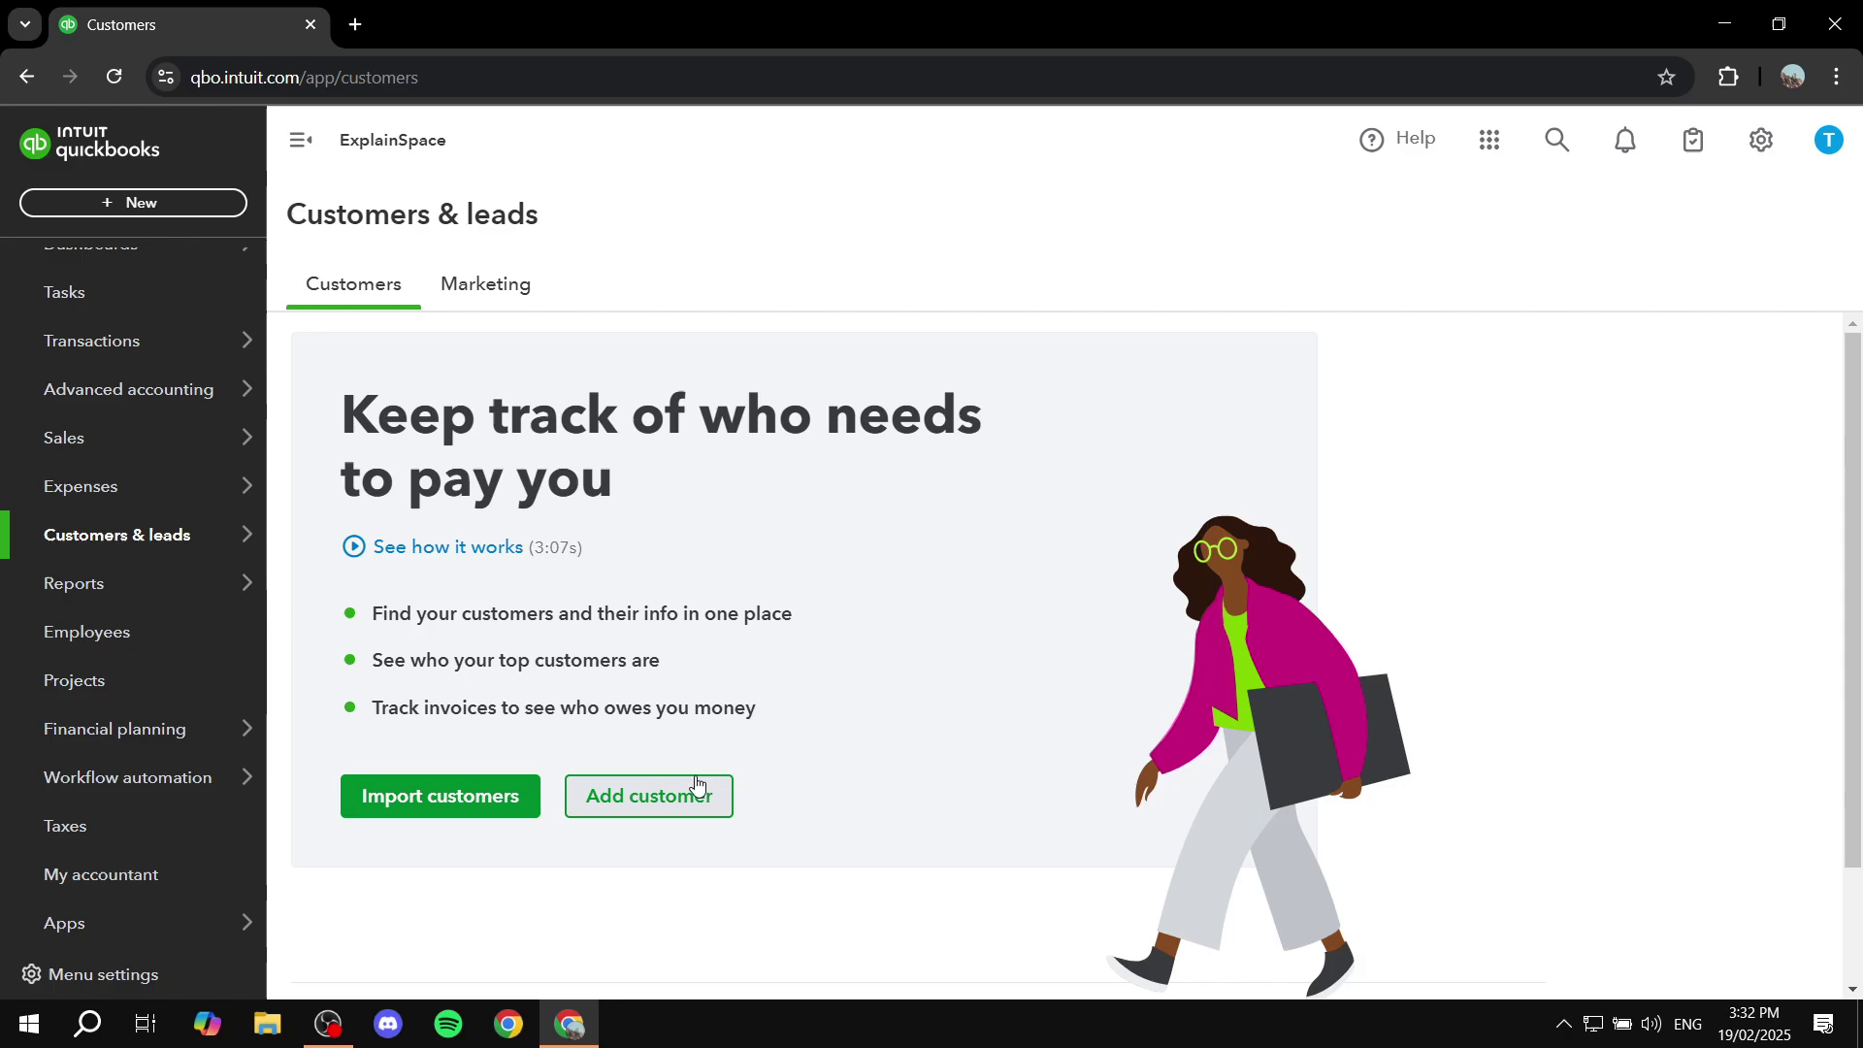
{"action": "left_click", "coordinate": [682, 798]}
Step: Enter Mr Example as the new customer's display name
{"action": "left_click", "coordinate": [1404, 578]}
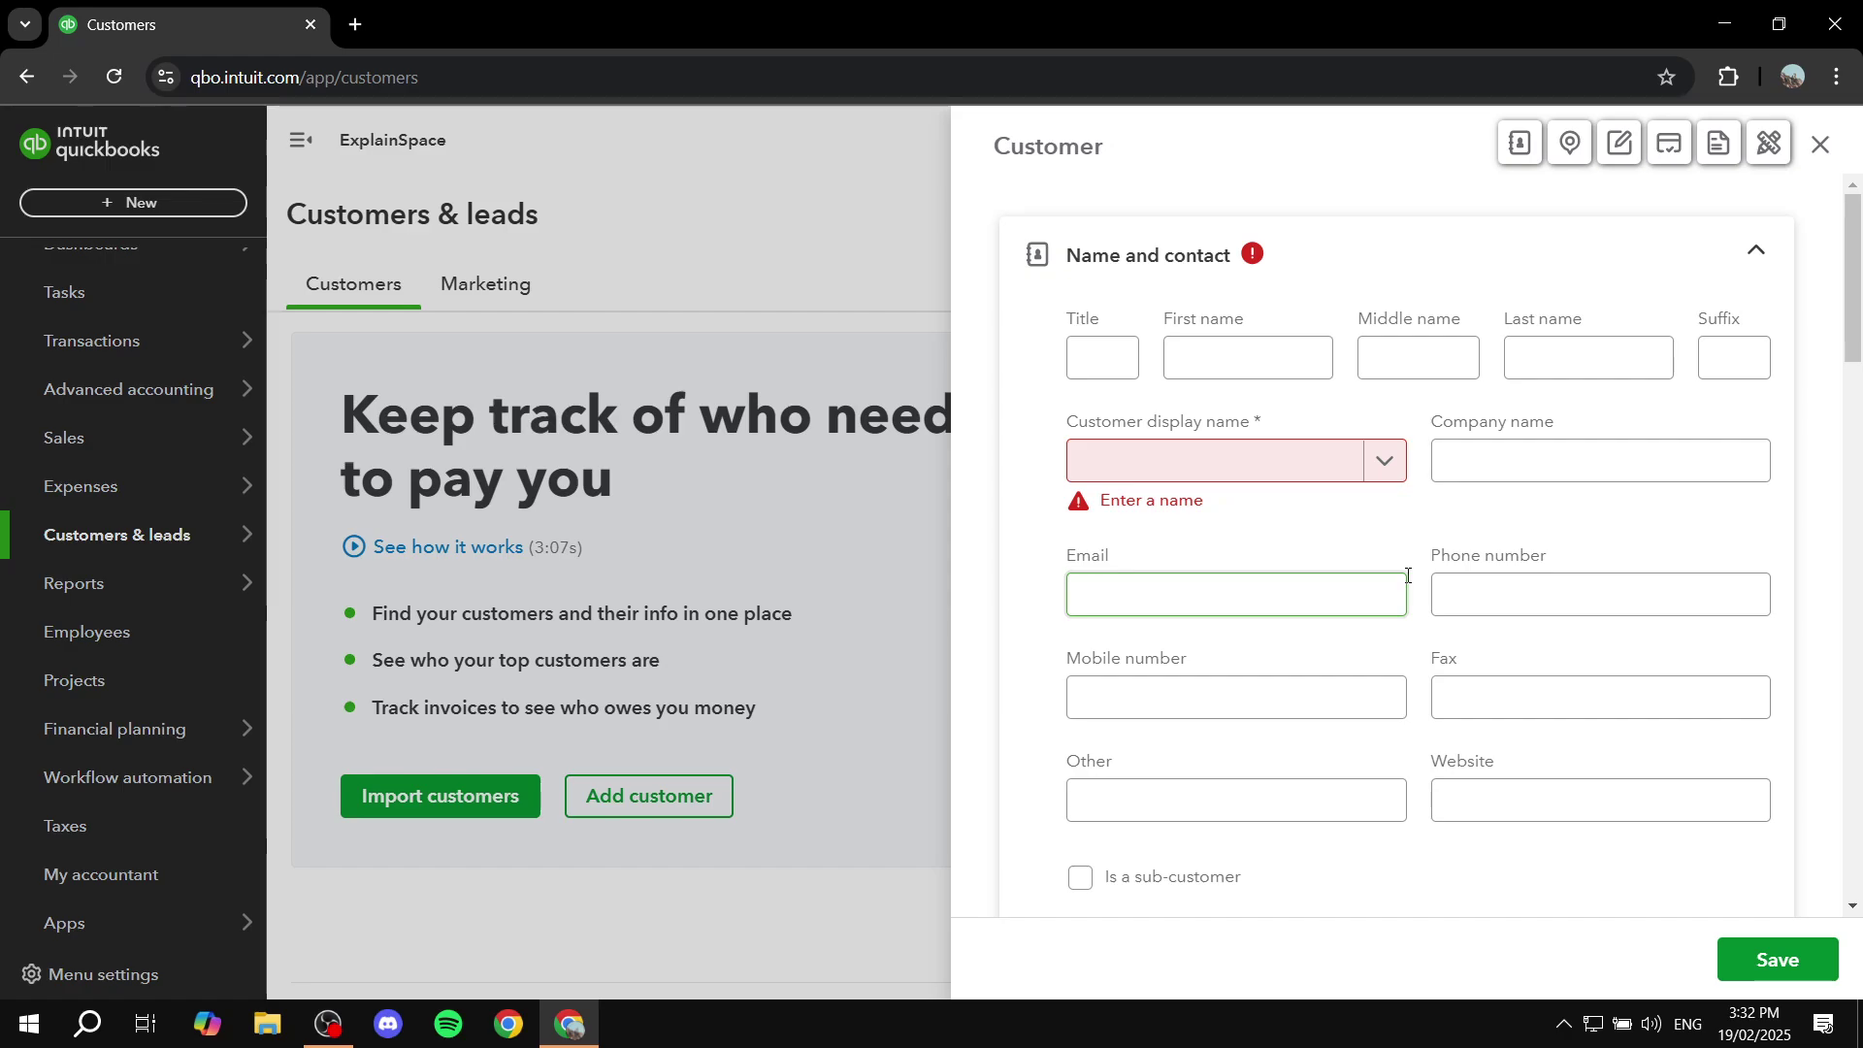
{"action": "left_click", "coordinate": [1561, 353]}
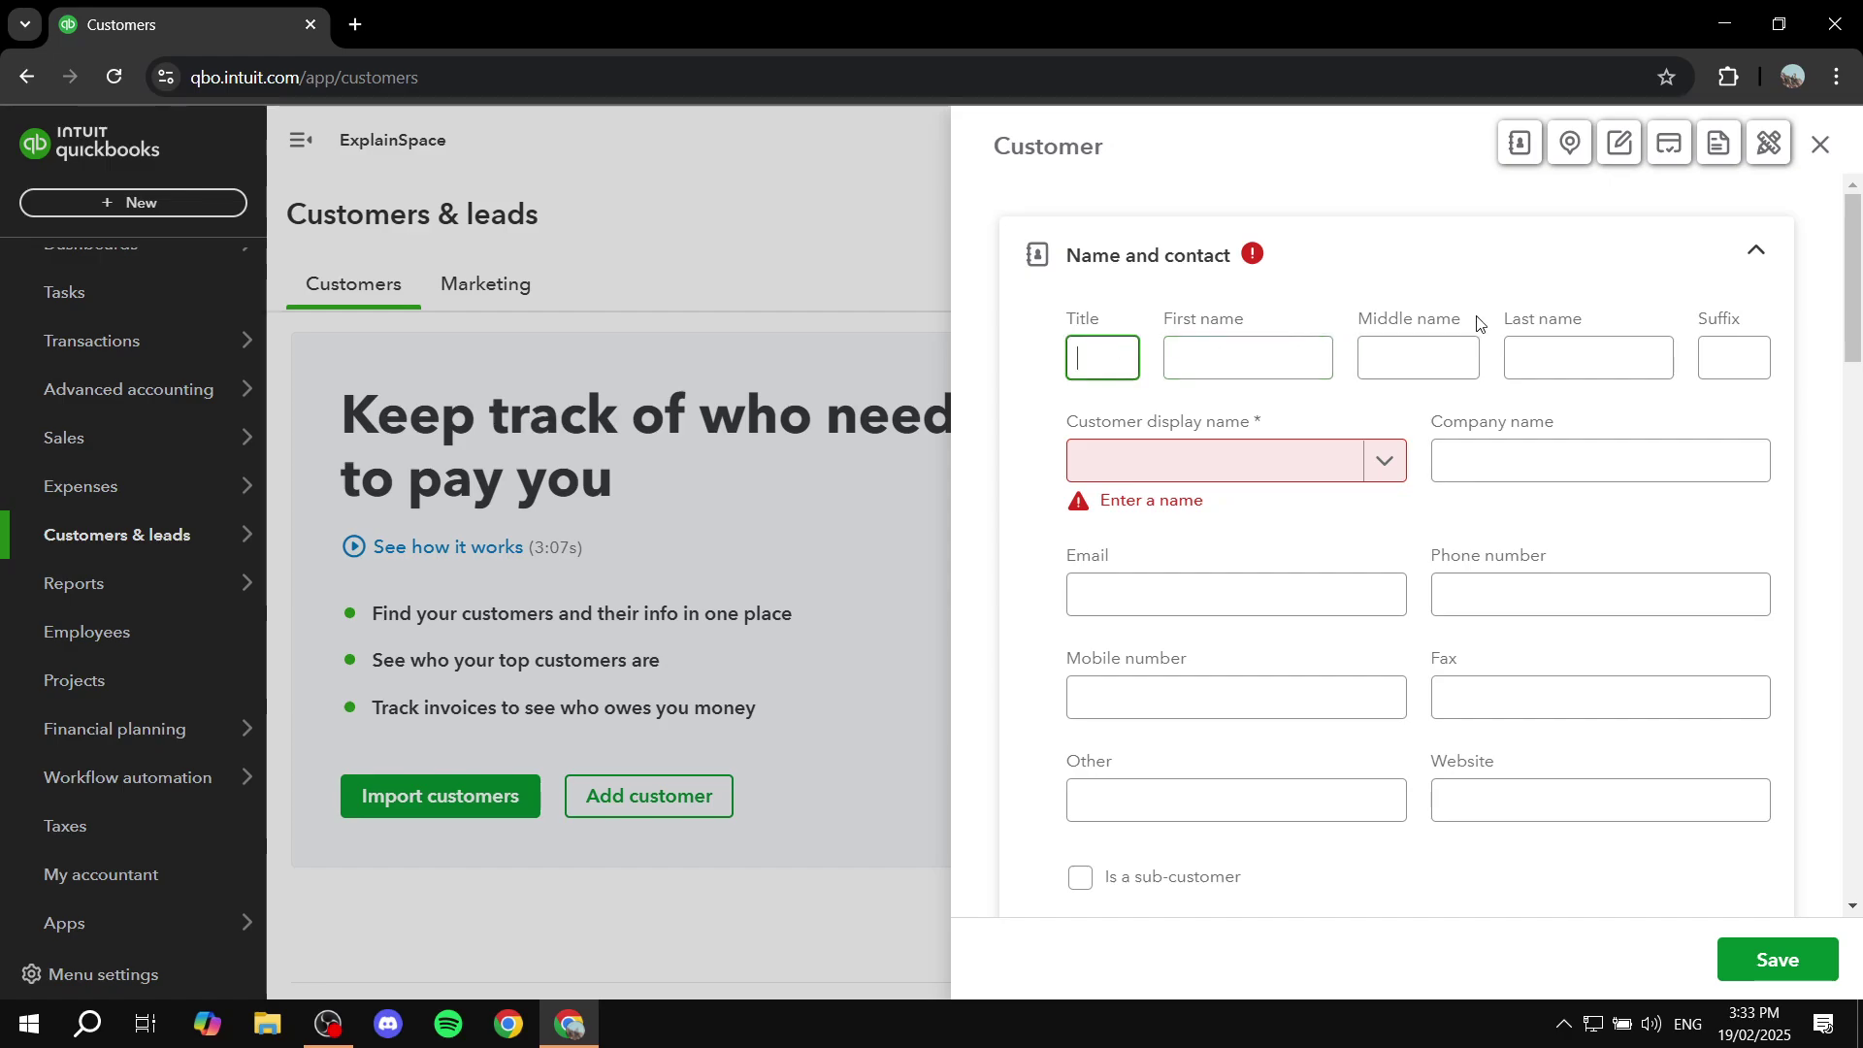
{"action": "left_click", "coordinate": [1282, 358]}
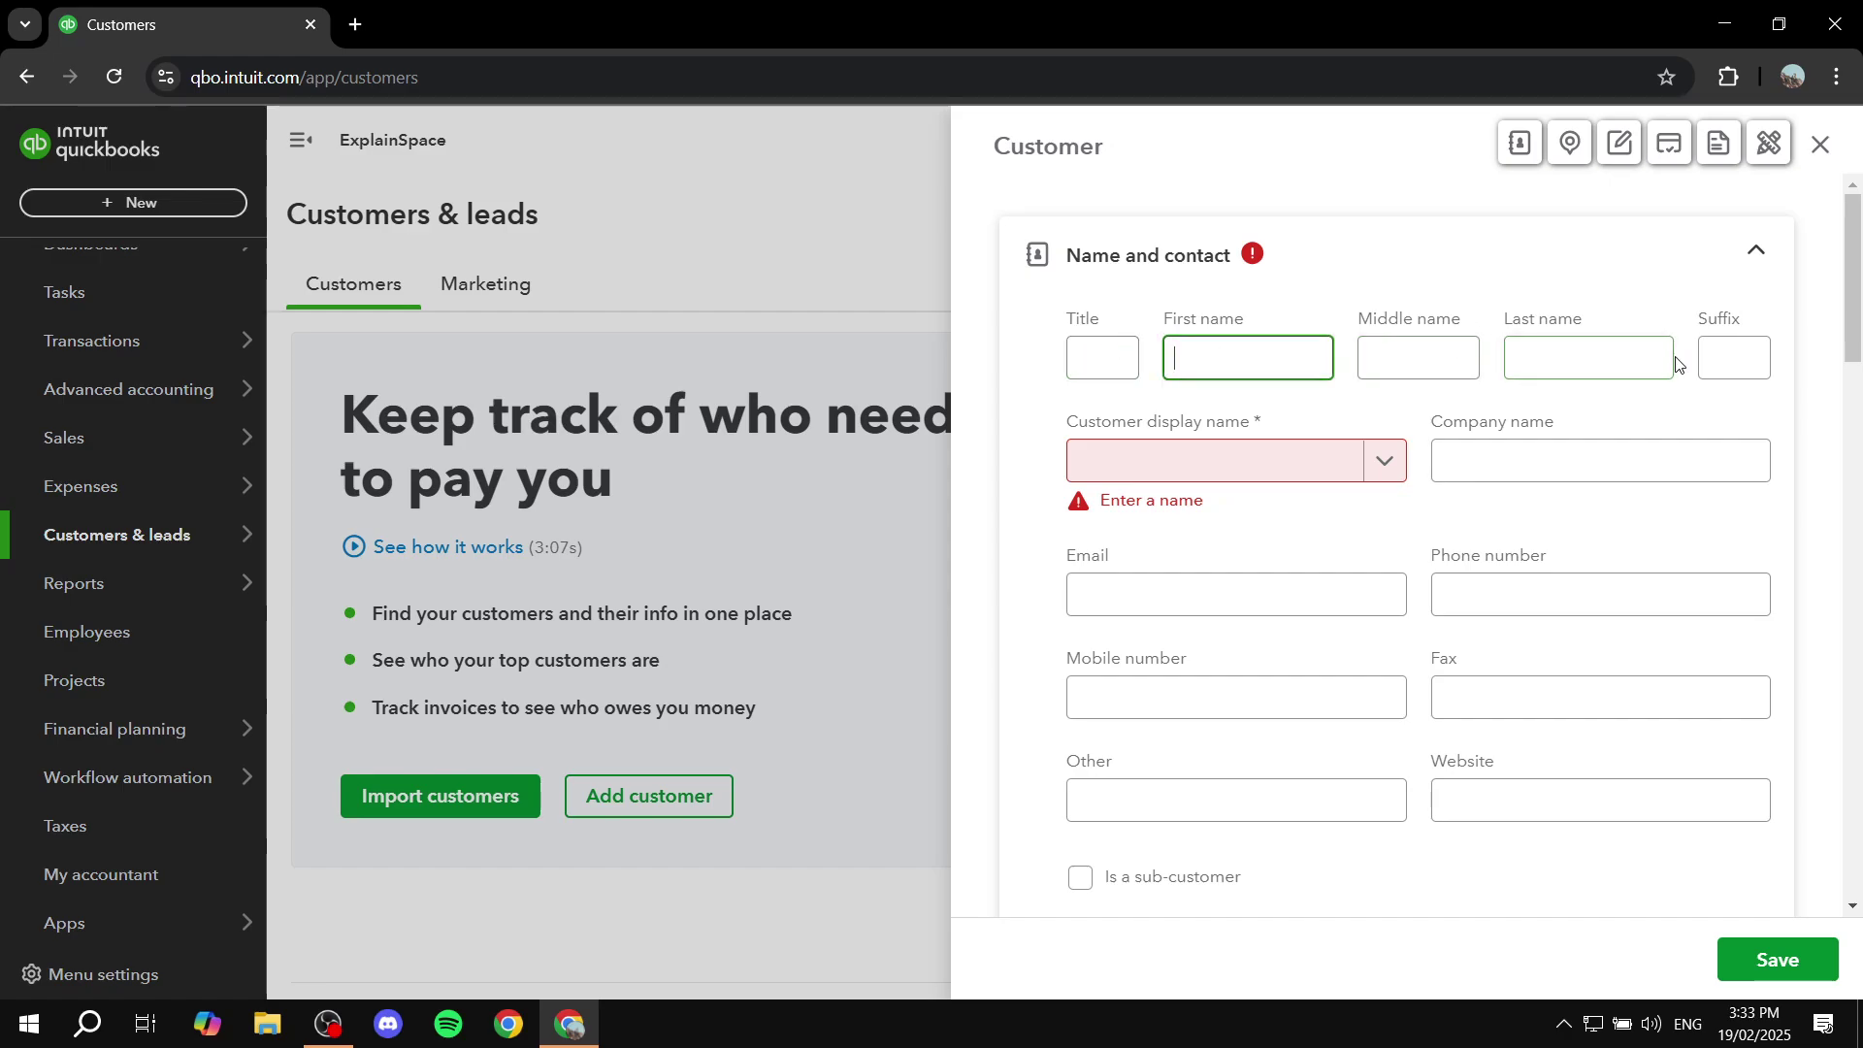
{"action": "left_click", "coordinate": [1201, 460]}
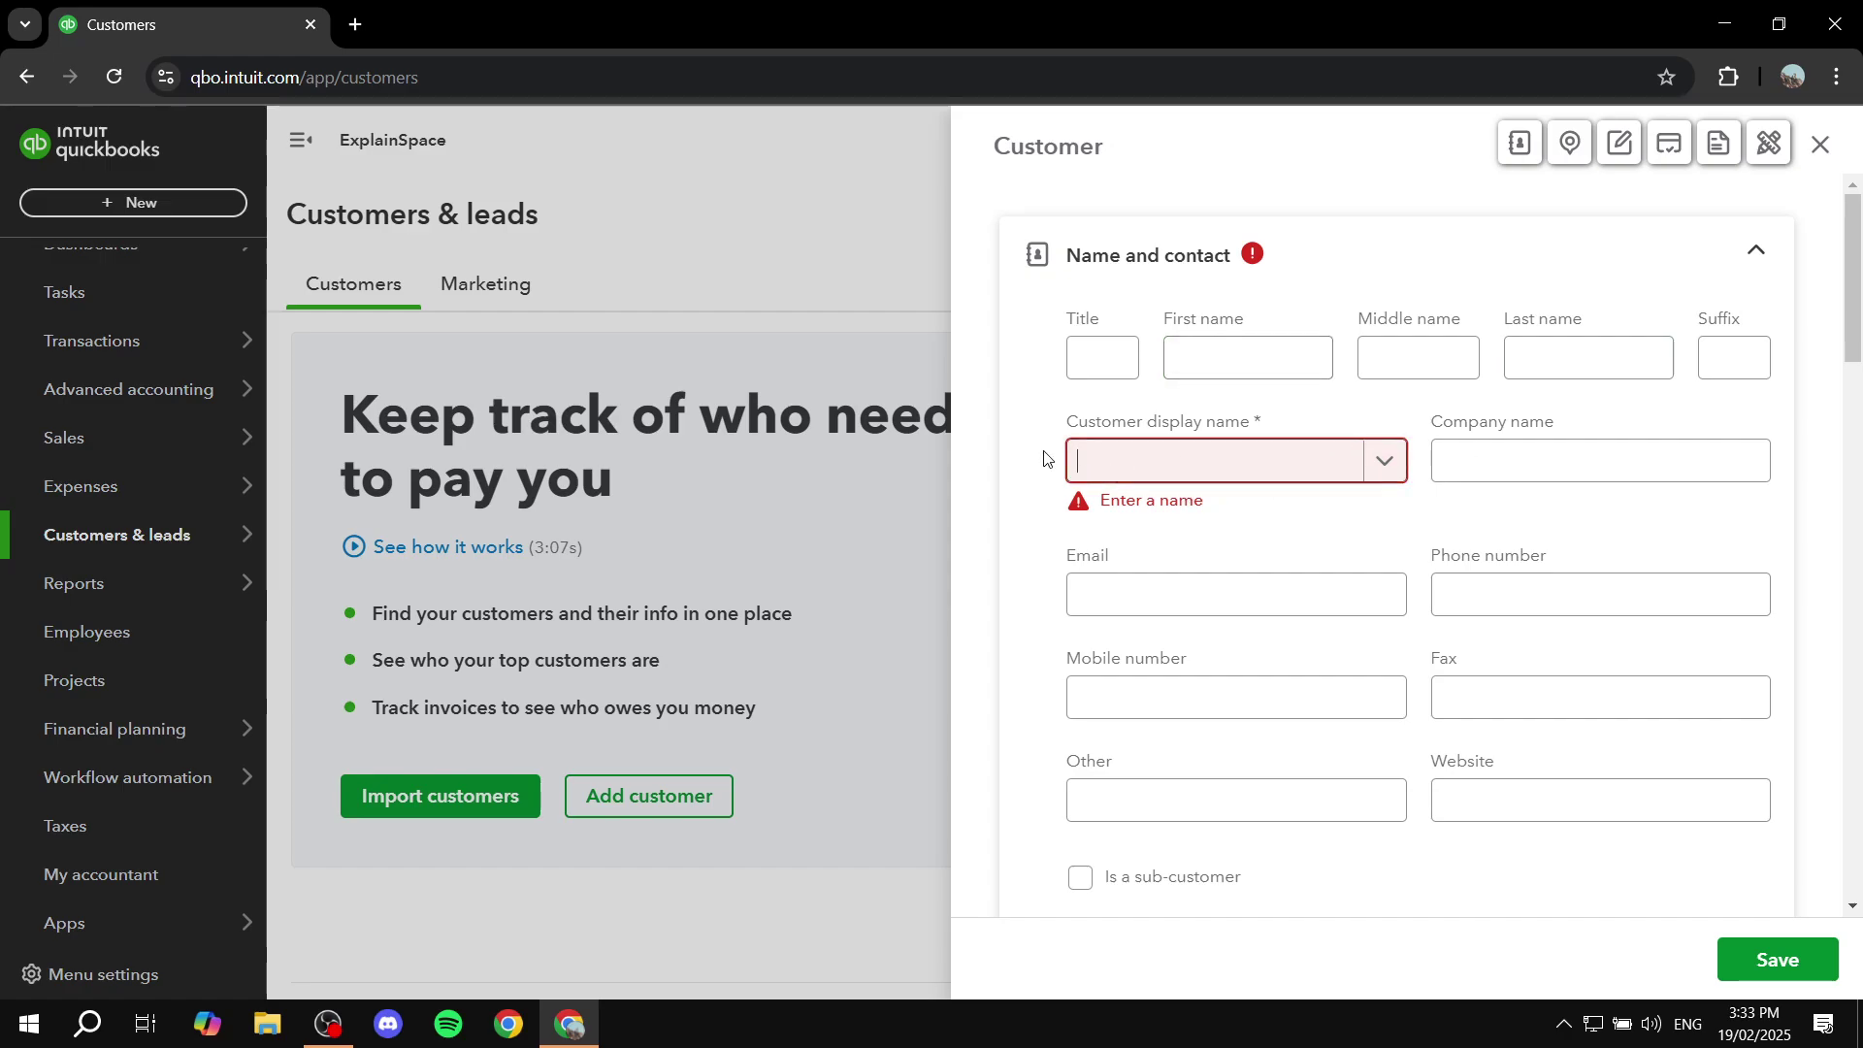
{"action": "left_click", "coordinate": [1098, 425]}
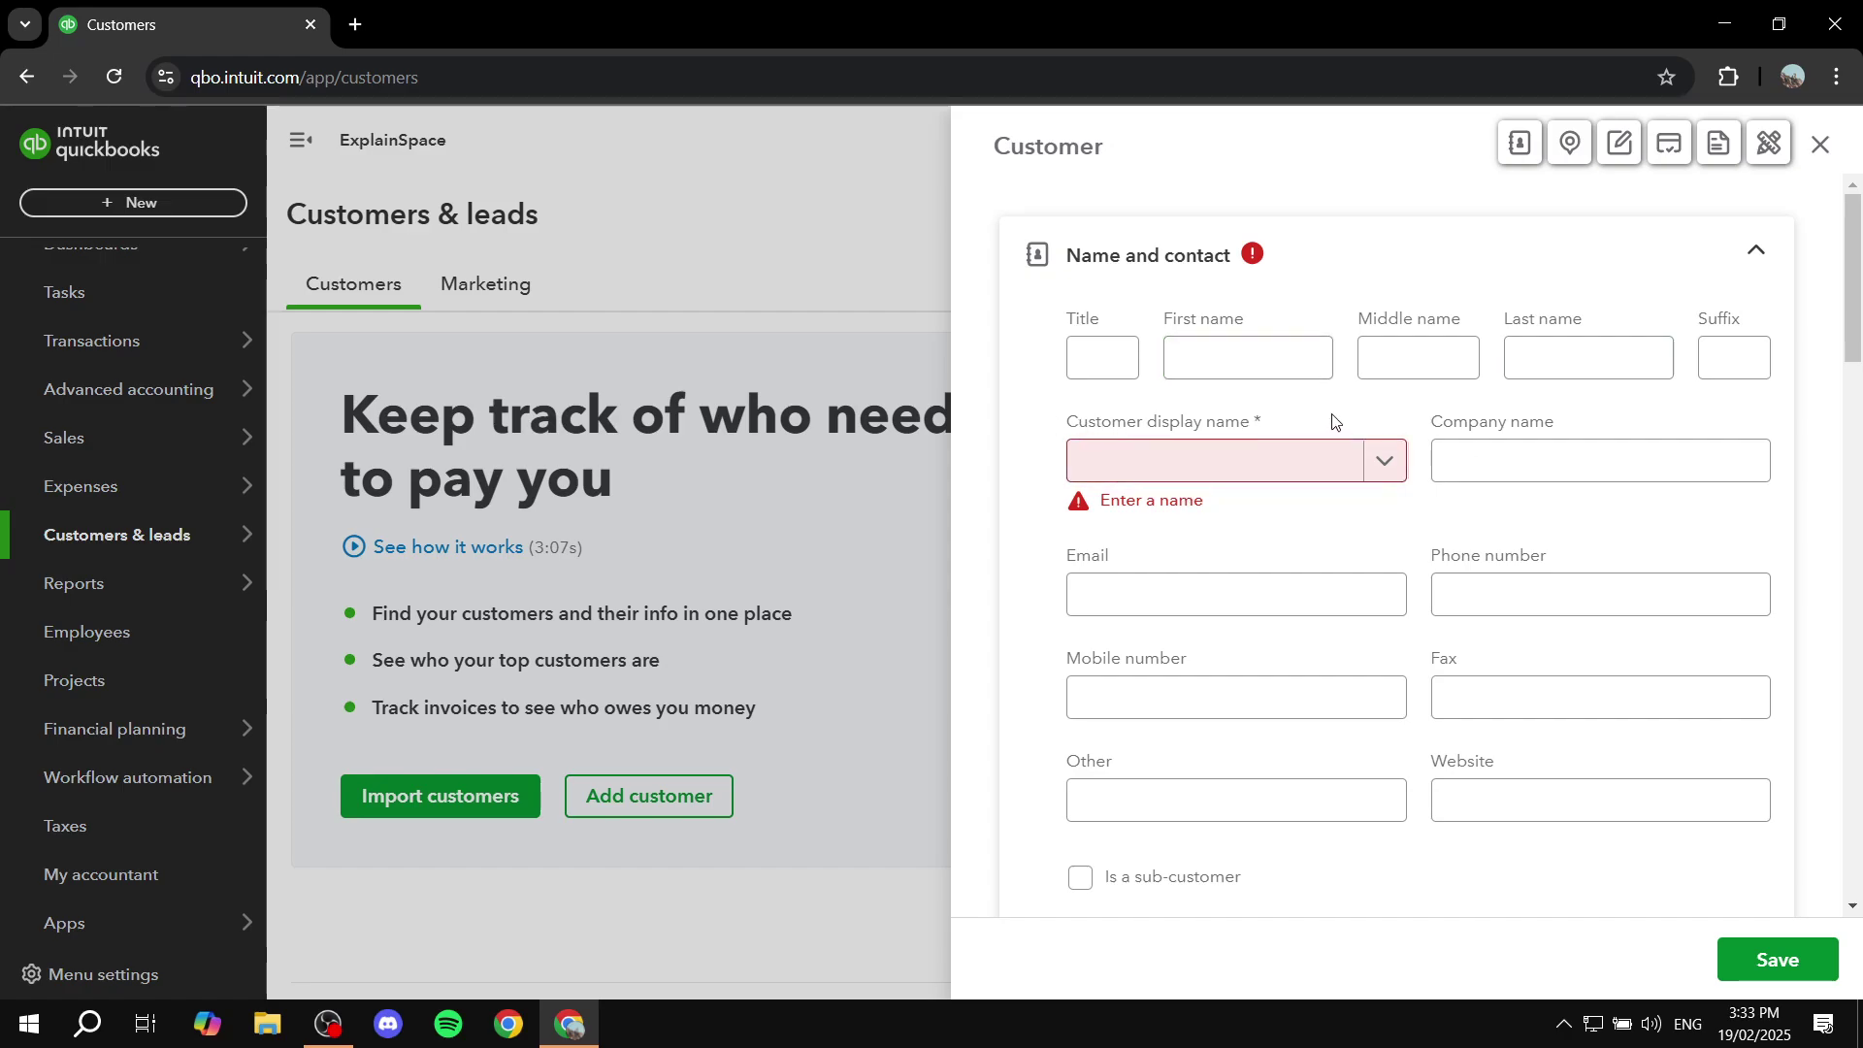
{"action": "left_click", "coordinate": [1231, 466]}
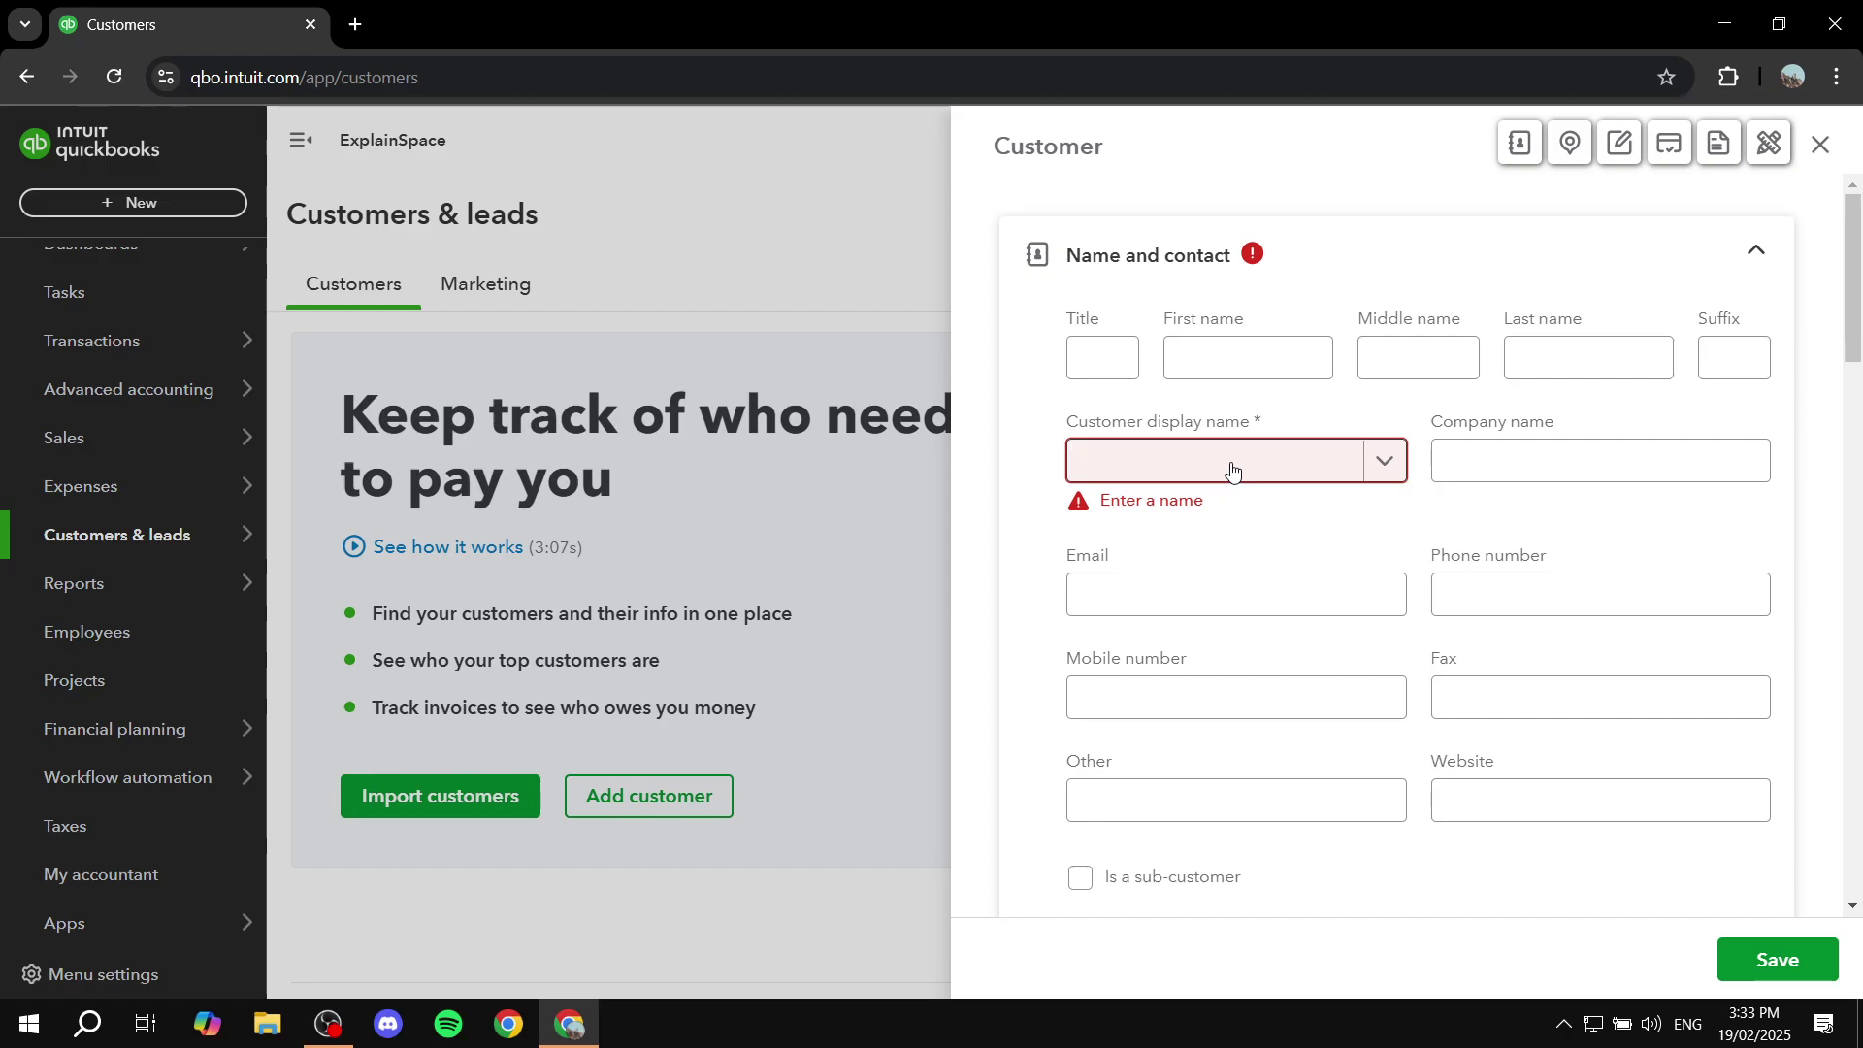
{"action": "type", "text": "Mr "}
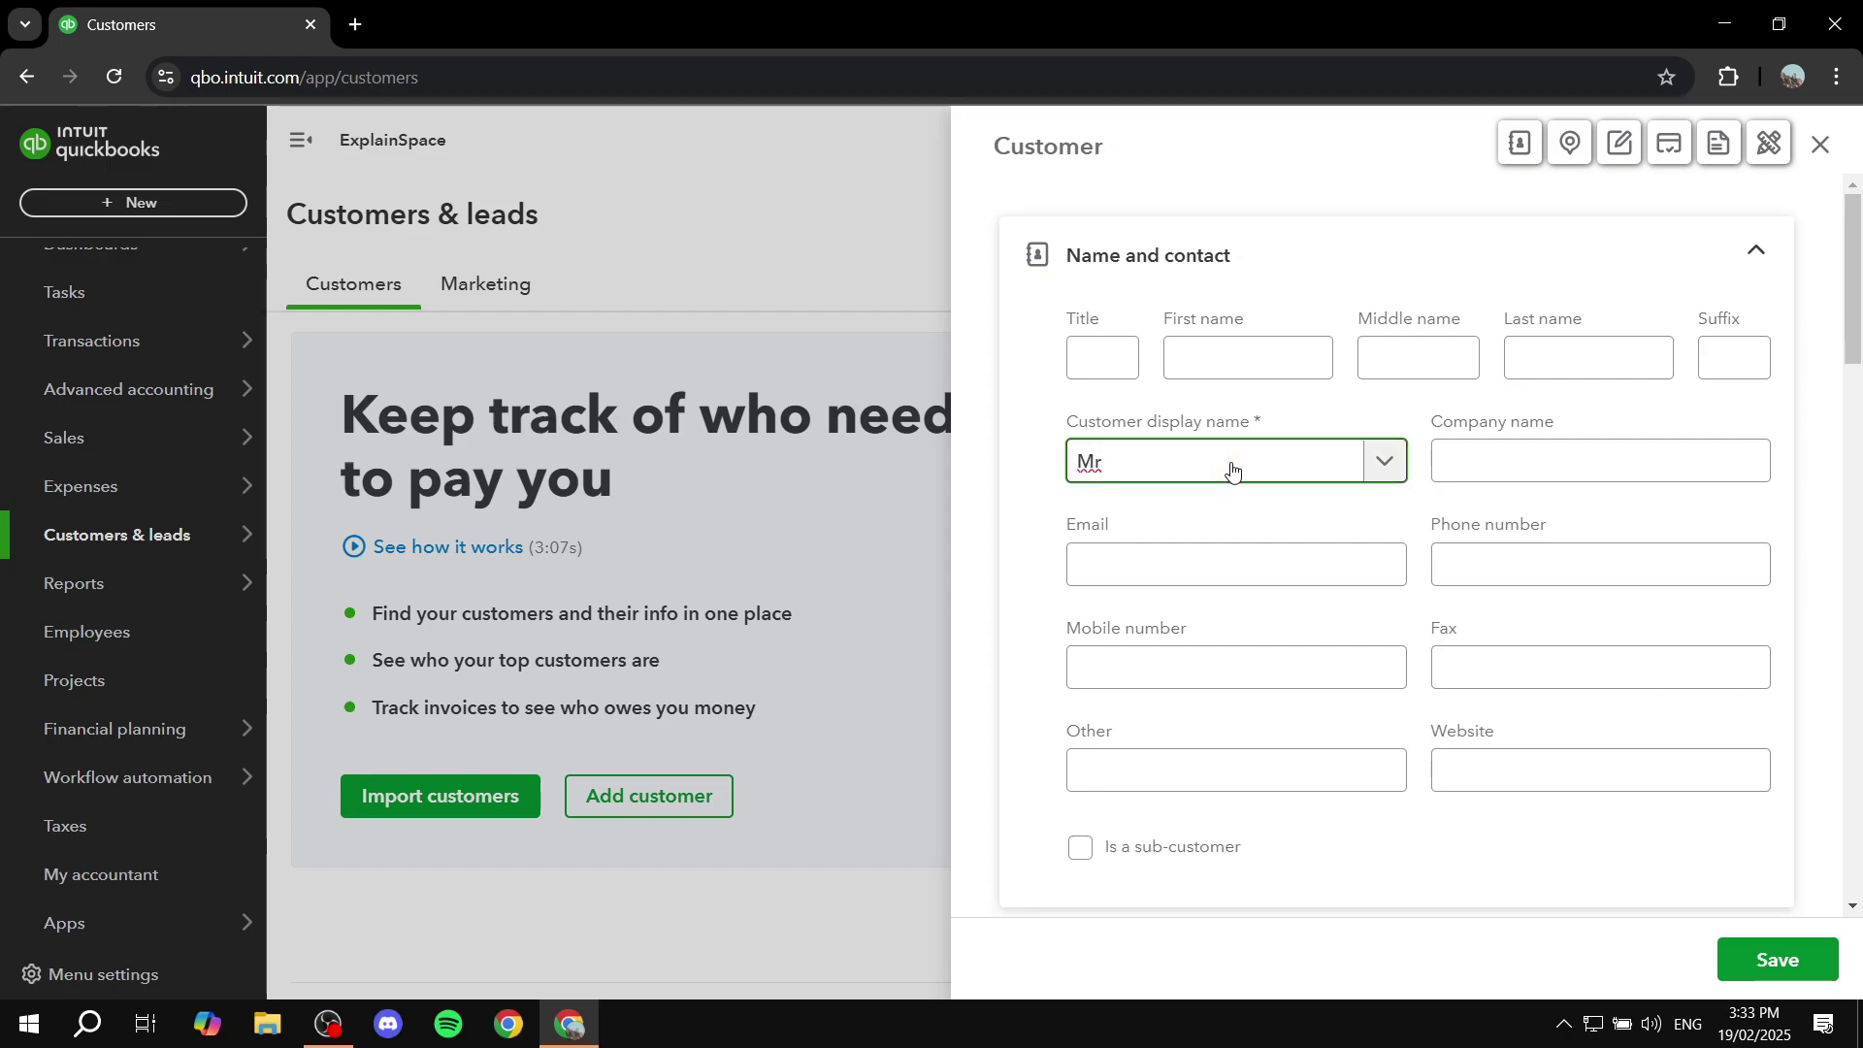
{"action": "type", "text": "Examplee"}
{"action": "key", "text": "BackSpace"}
Step: Fill in the customer's e-mail address in the Email field
{"action": "left_click", "coordinate": [1560, 444]}
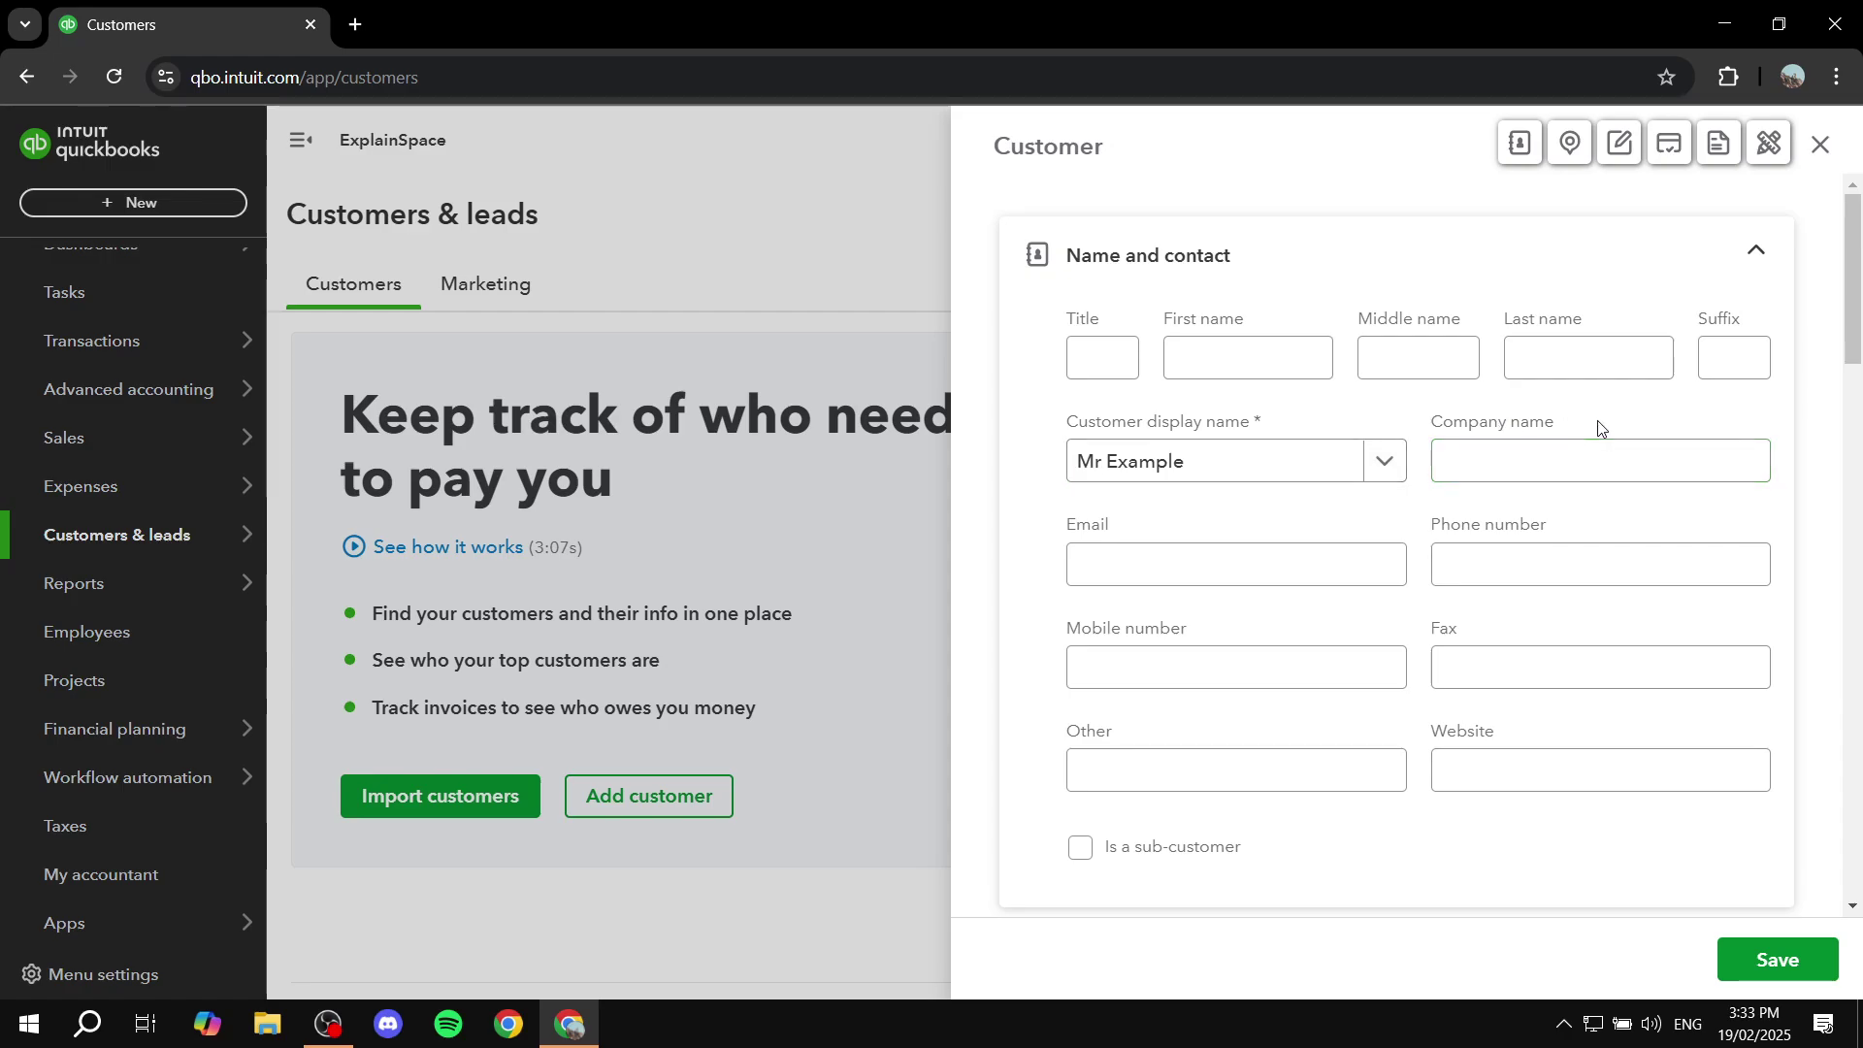
{"action": "left_click", "coordinate": [1554, 561]}
{"action": "left_click", "coordinate": [1323, 570]}
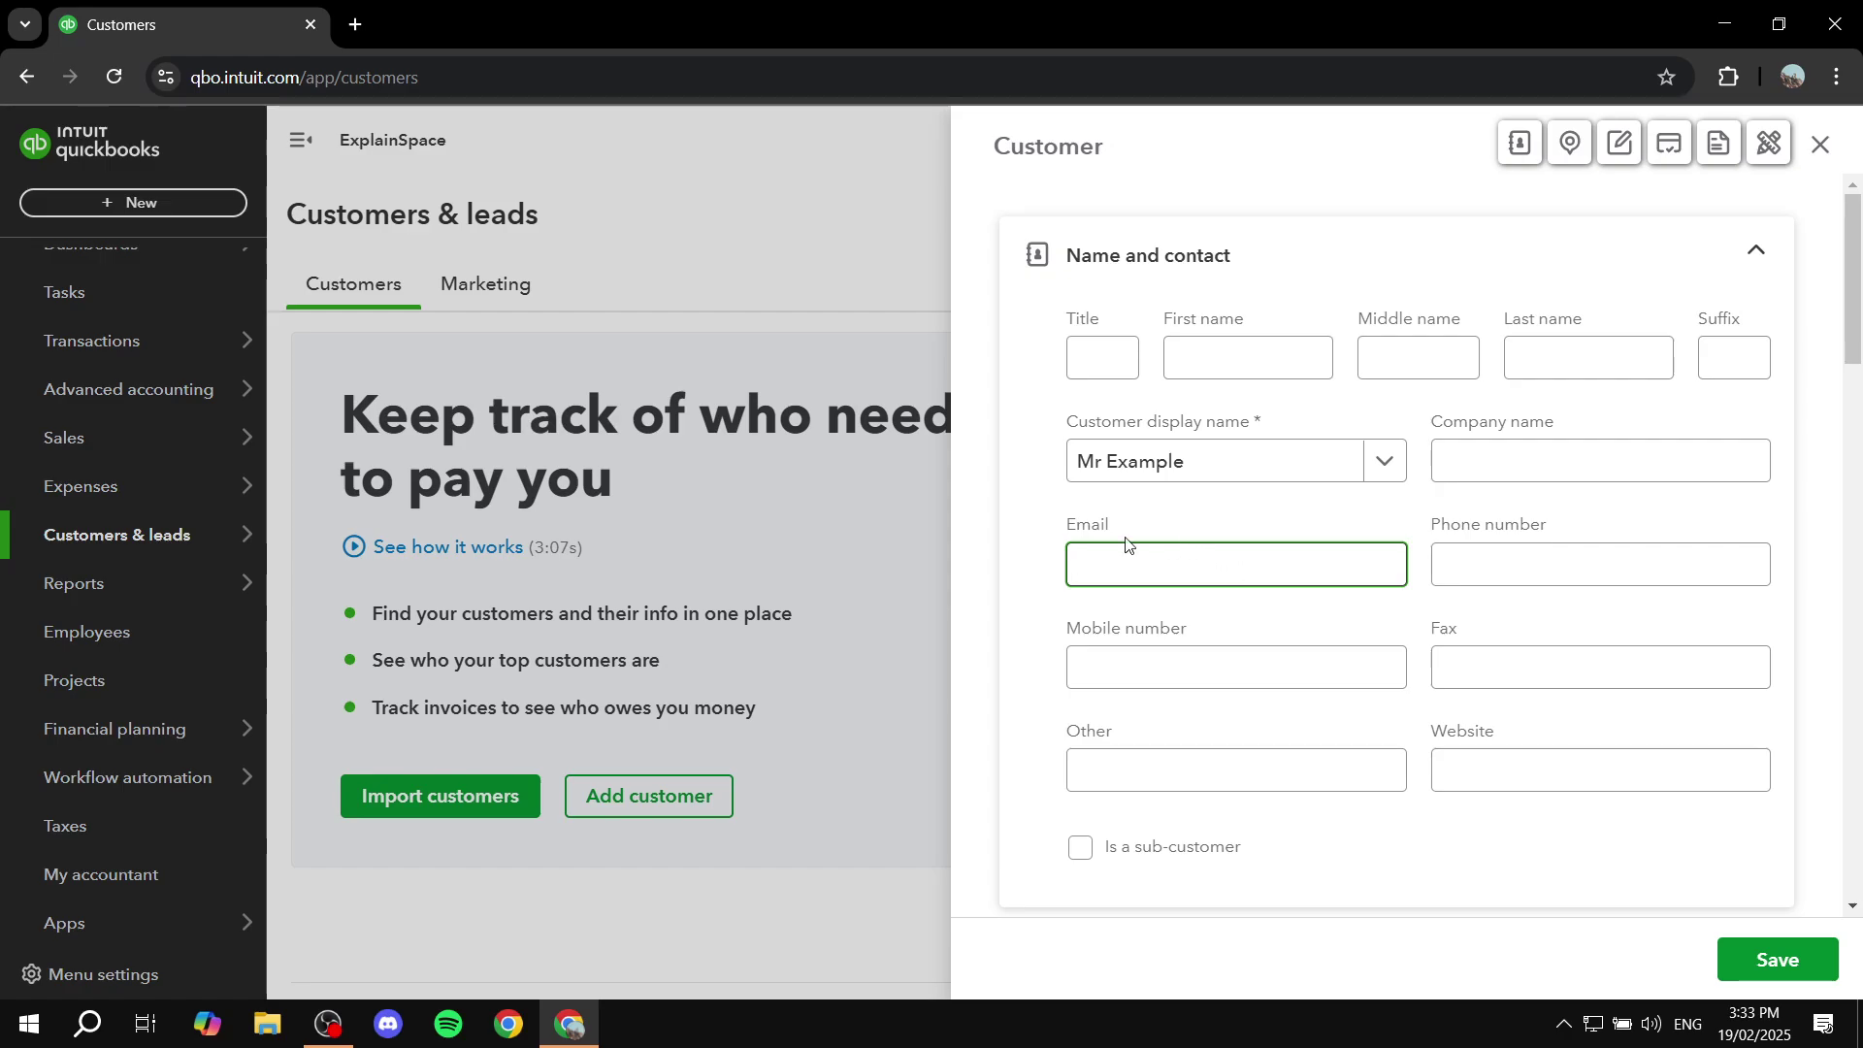
{"action": "left_click", "coordinate": [1175, 554]}
{"action": "left_click", "coordinate": [1208, 504]}
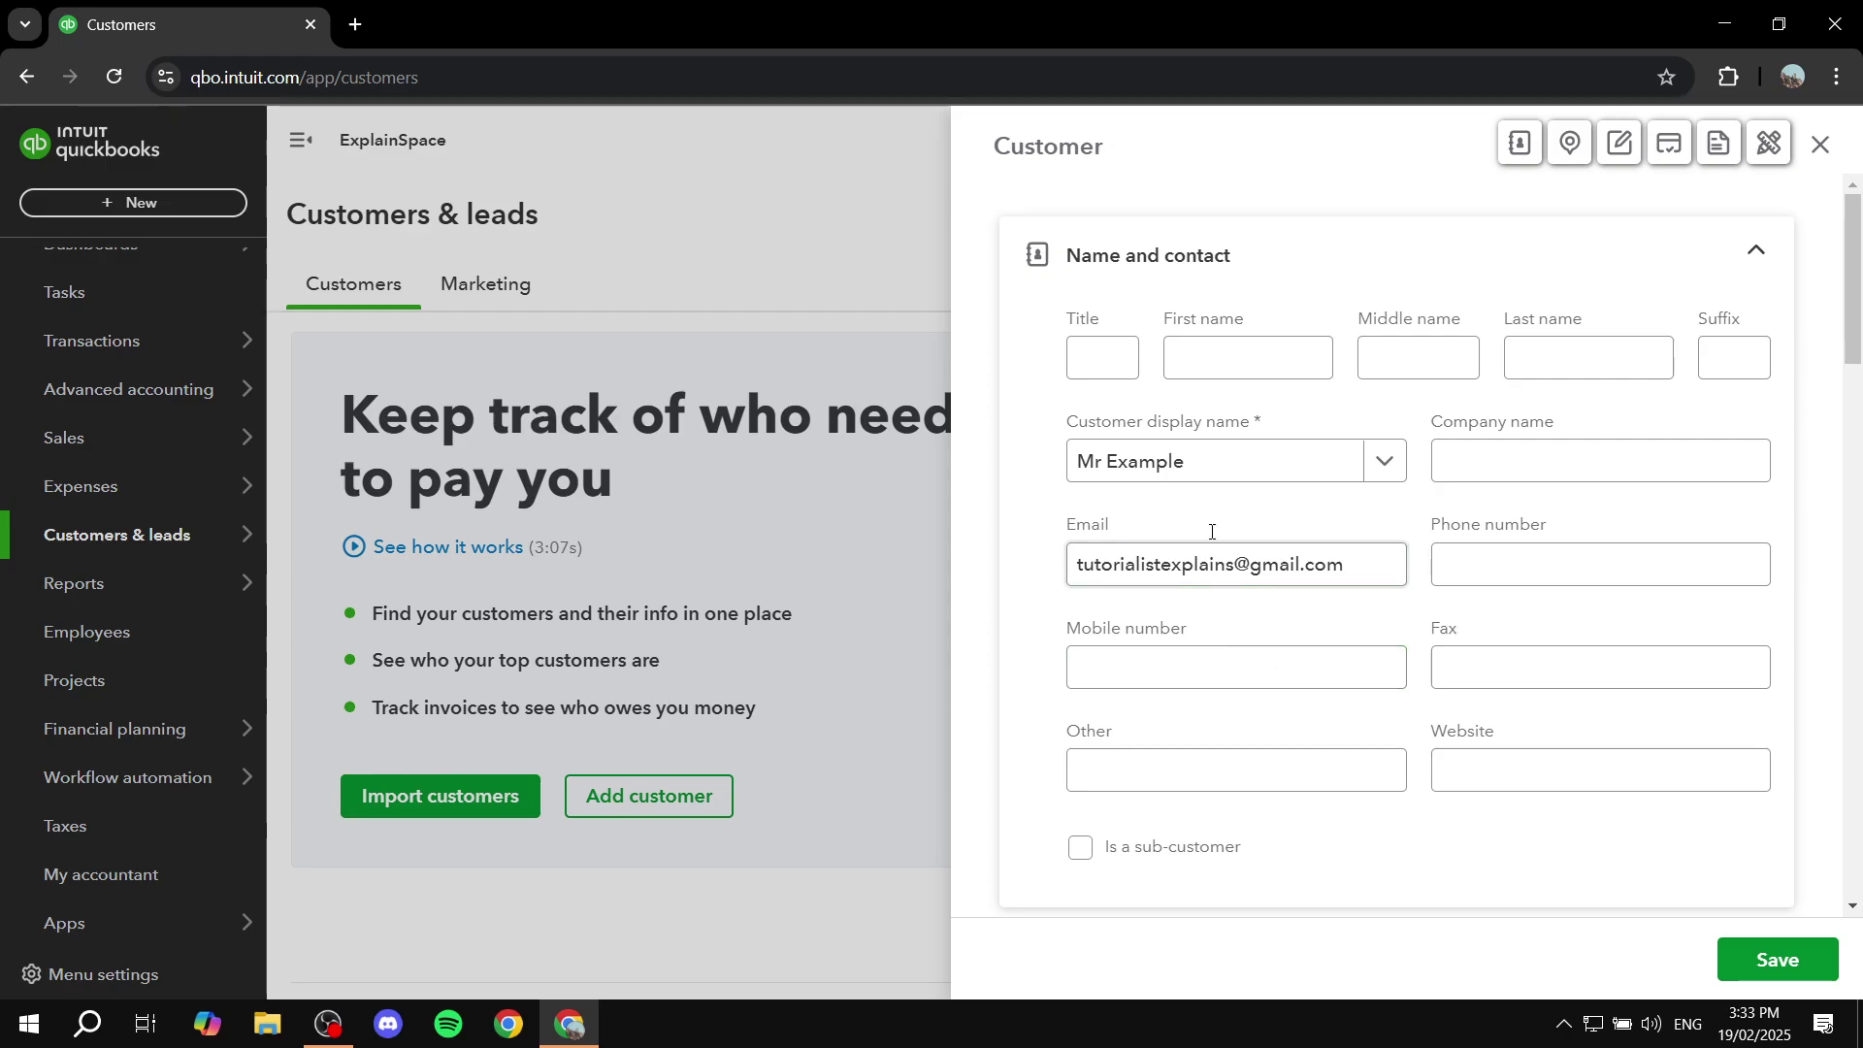
{"action": "scroll", "coordinate": [1381, 624], "scroll_direction": "down", "scroll_amount": 6}
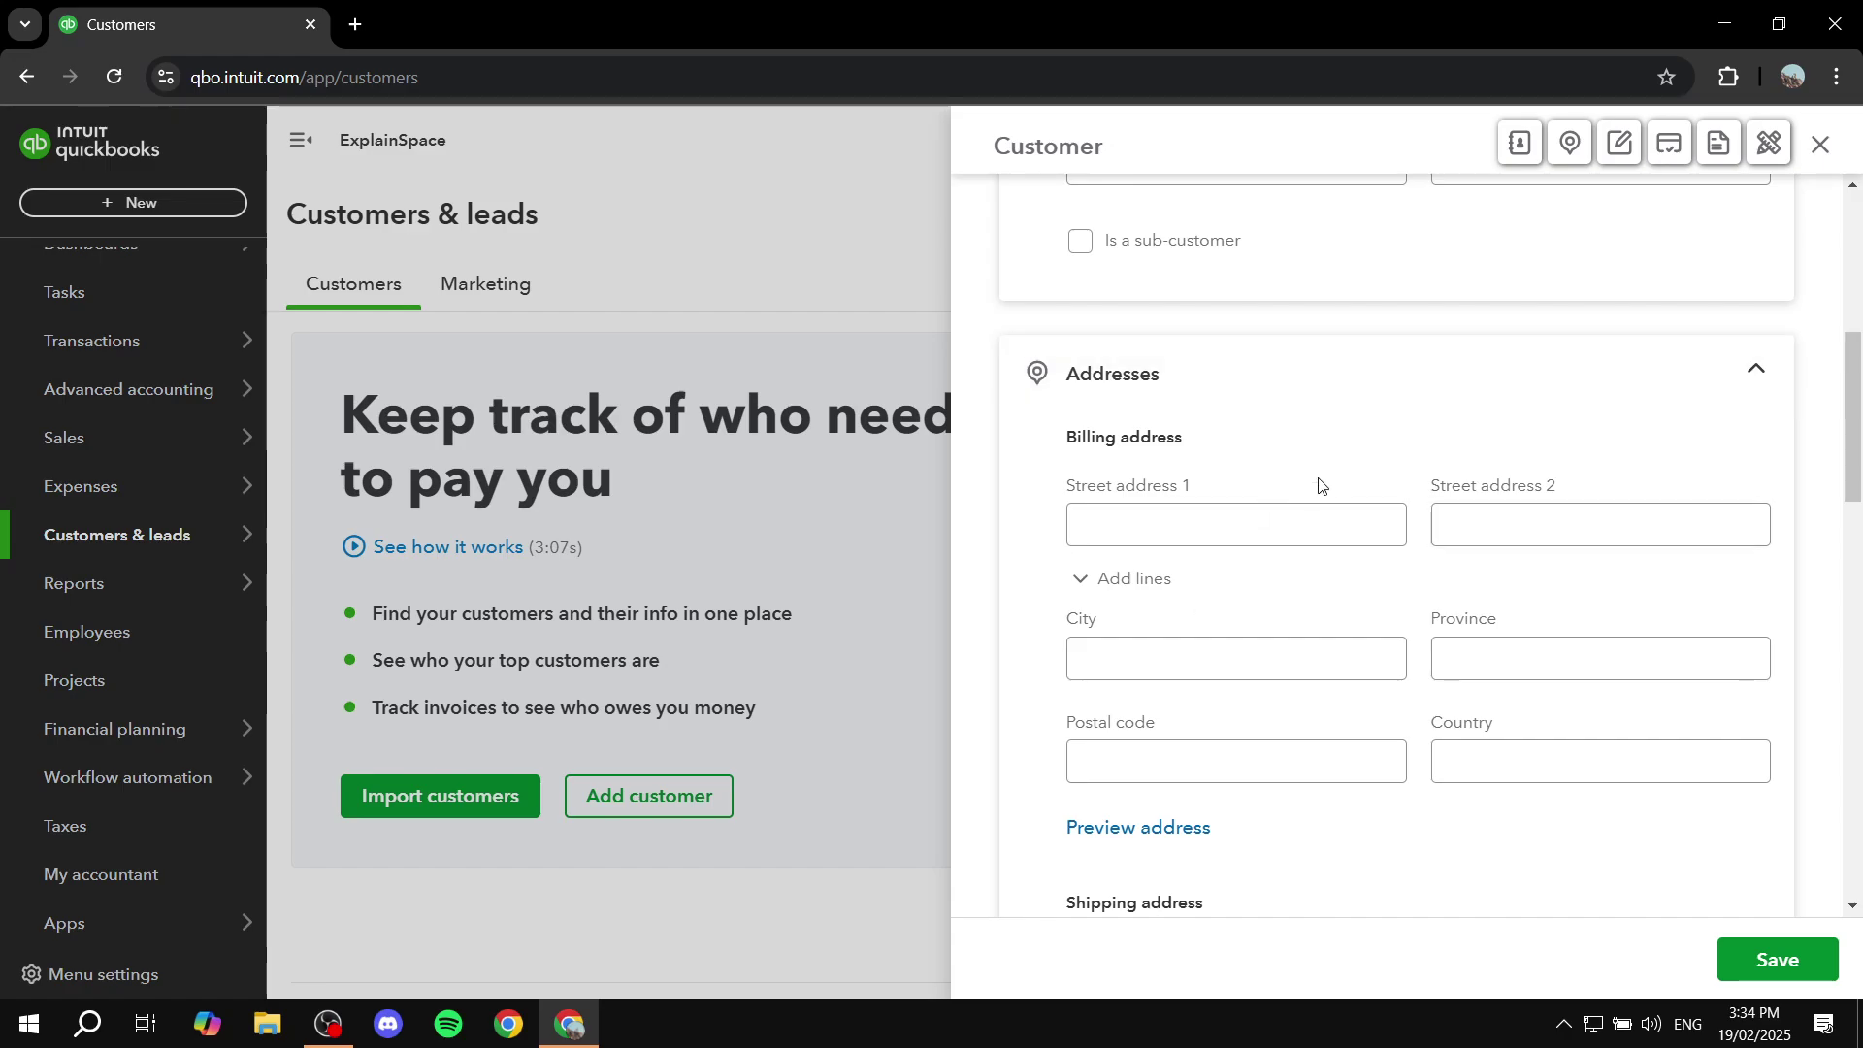
{"action": "scroll", "coordinate": [1435, 515], "scroll_direction": "down", "scroll_amount": 7}
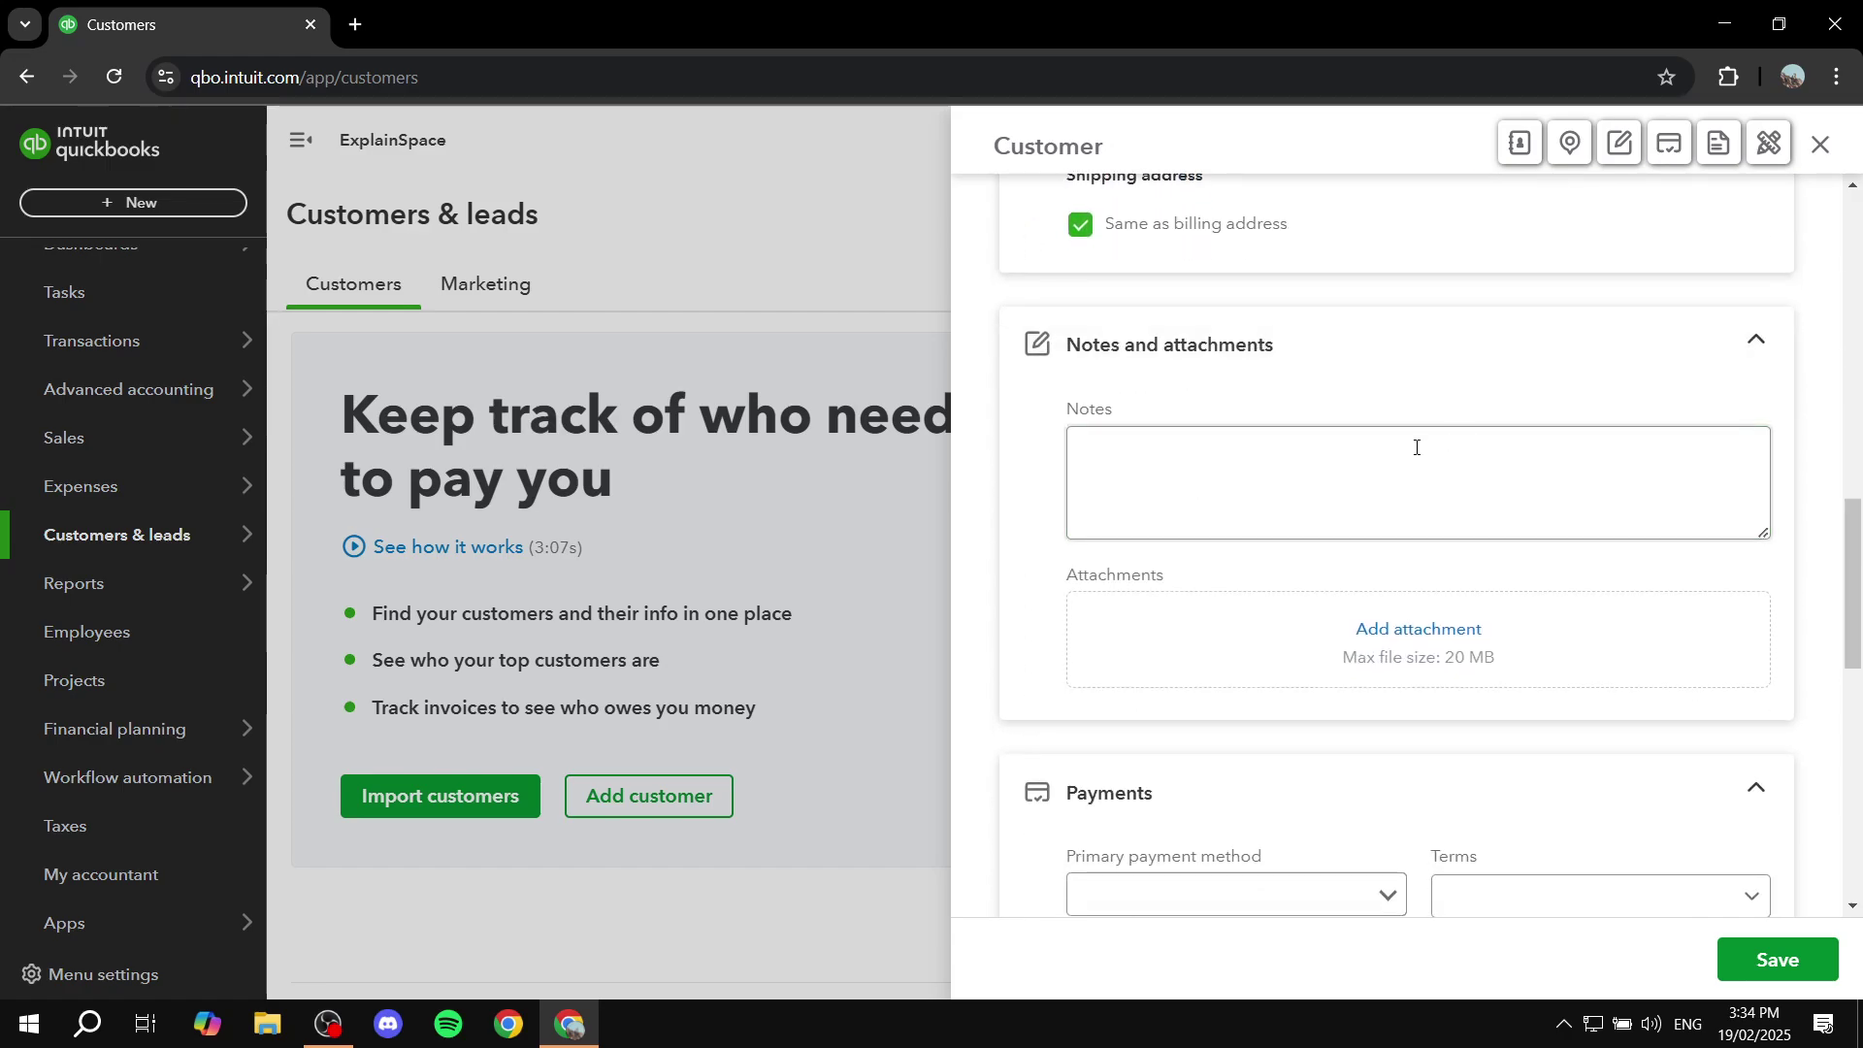
{"action": "scroll", "coordinate": [1412, 440], "scroll_direction": "down", "scroll_amount": 5}
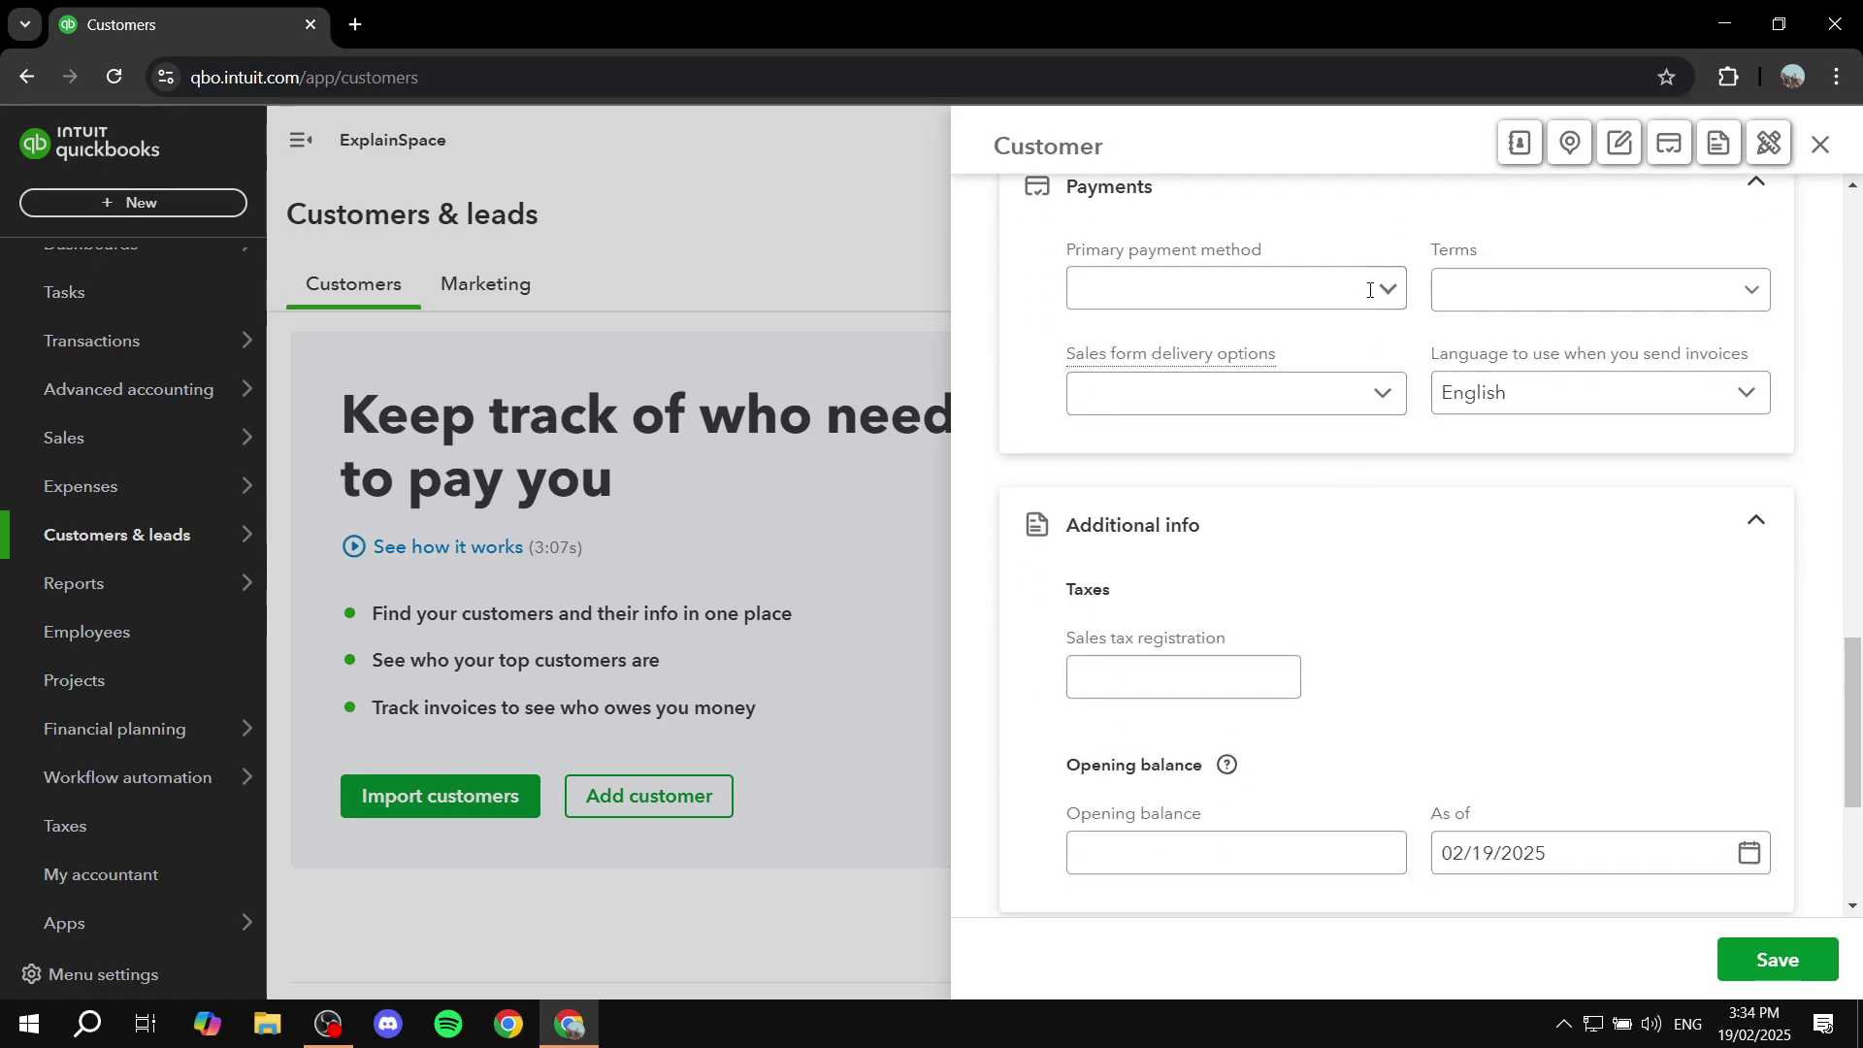
{"action": "scroll", "coordinate": [1376, 522], "scroll_direction": "down", "scroll_amount": 2}
{"action": "scroll", "coordinate": [1376, 536], "scroll_direction": "up", "scroll_amount": 15}
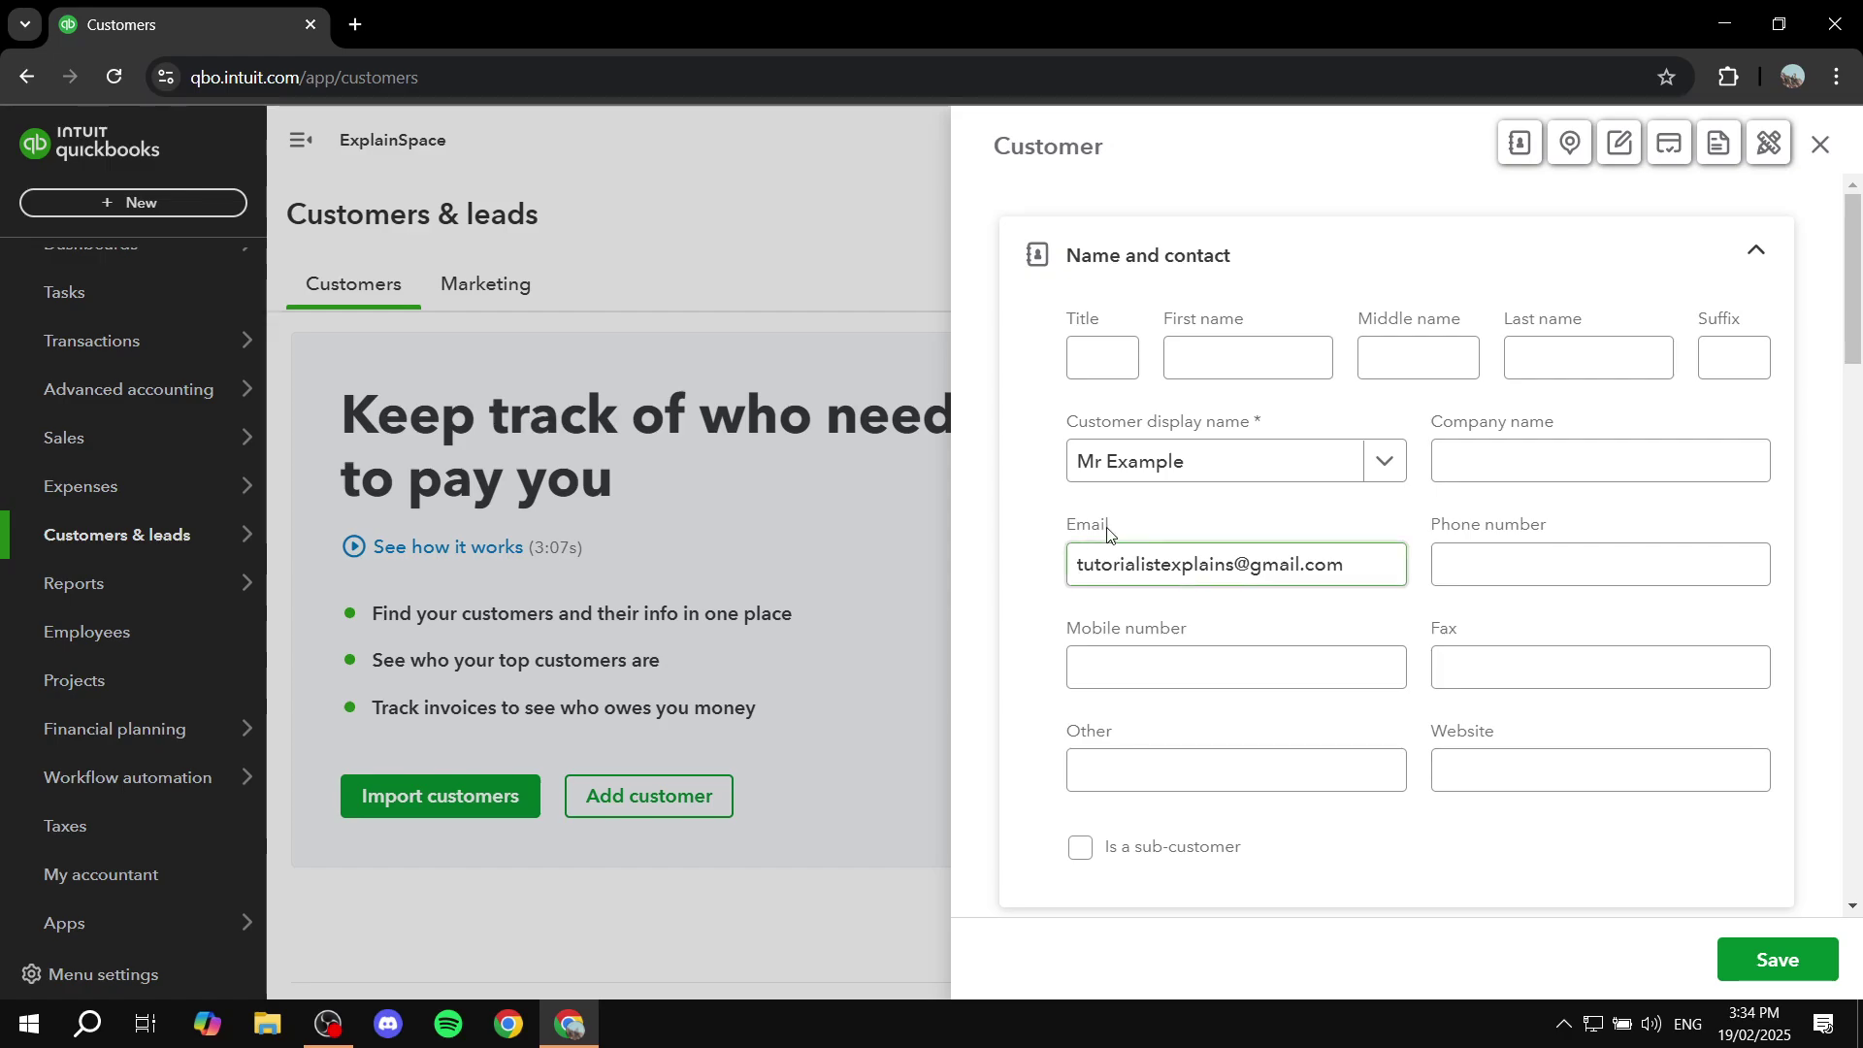
Step: Save customer Mr Example and return to the full customers list
{"action": "left_click", "coordinate": [1797, 963]}
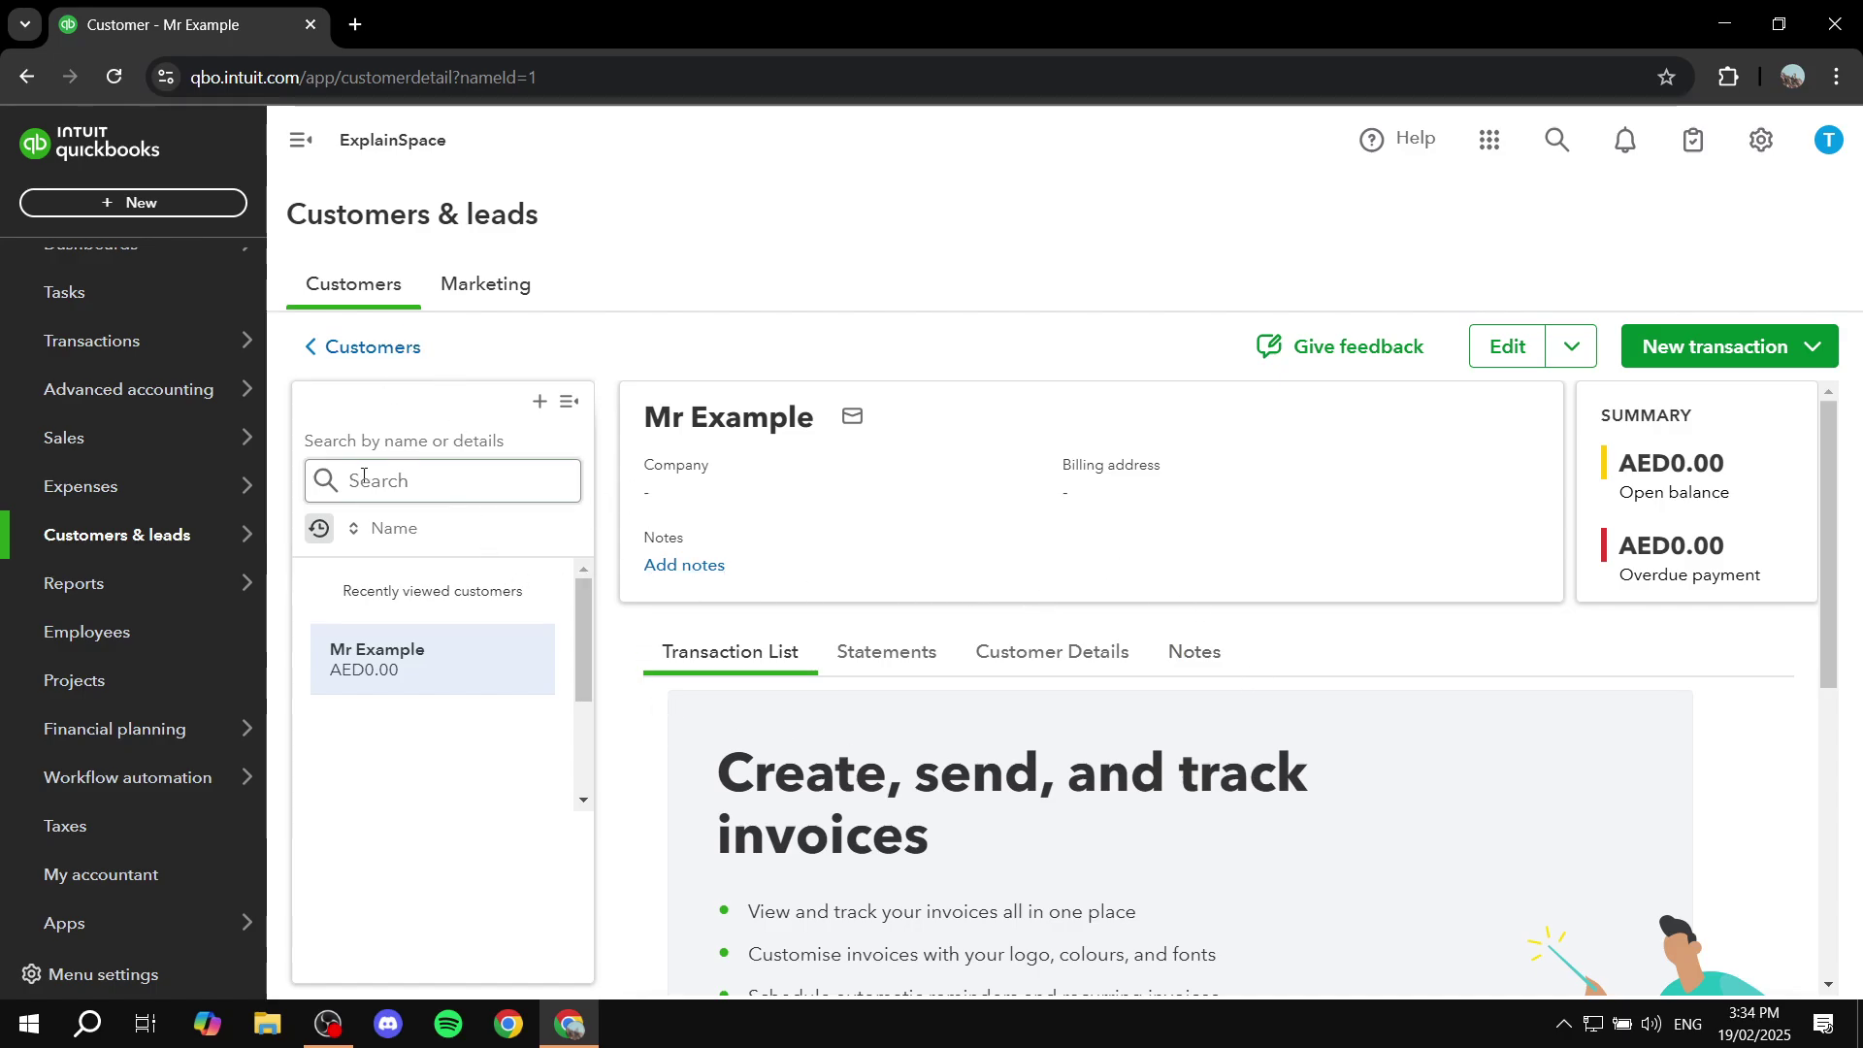
{"action": "left_click", "coordinate": [334, 347]}
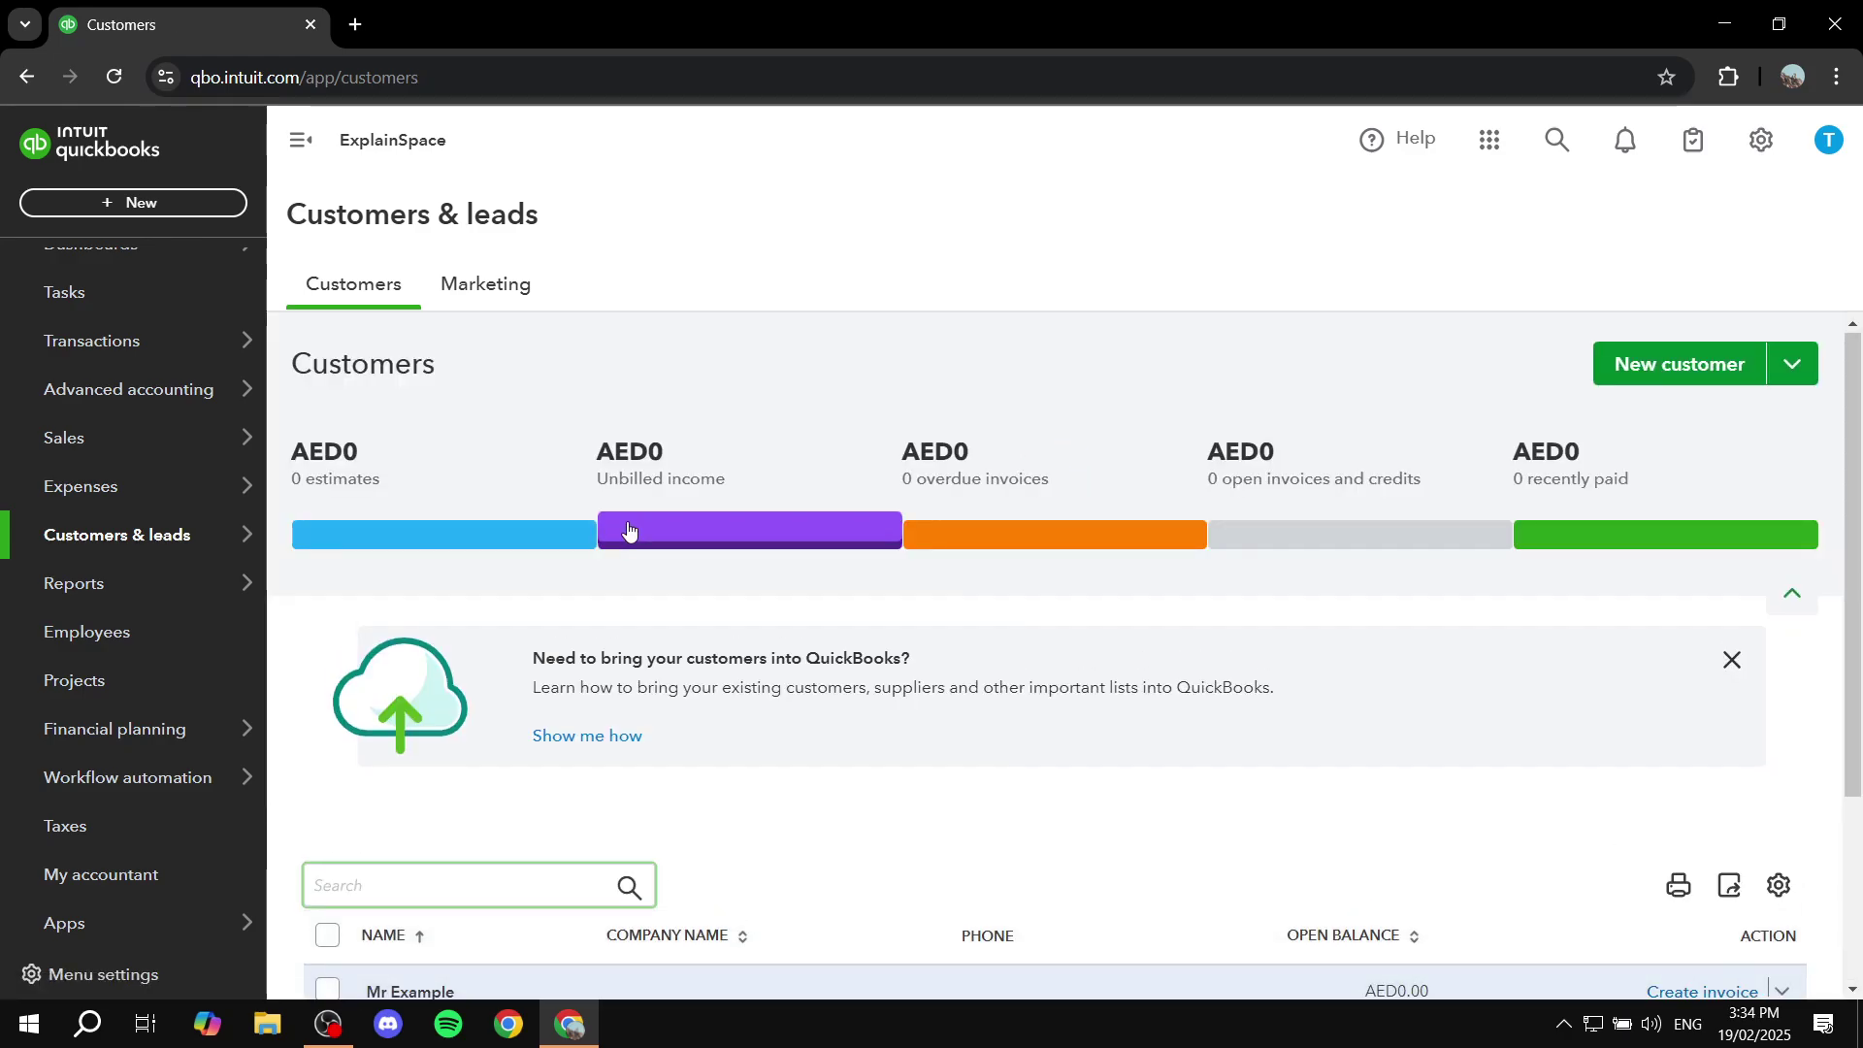
{"action": "mouse_move", "coordinate": [120, 482]}
{"action": "scroll", "coordinate": [120, 483], "scroll_direction": "up", "scroll_amount": 2}
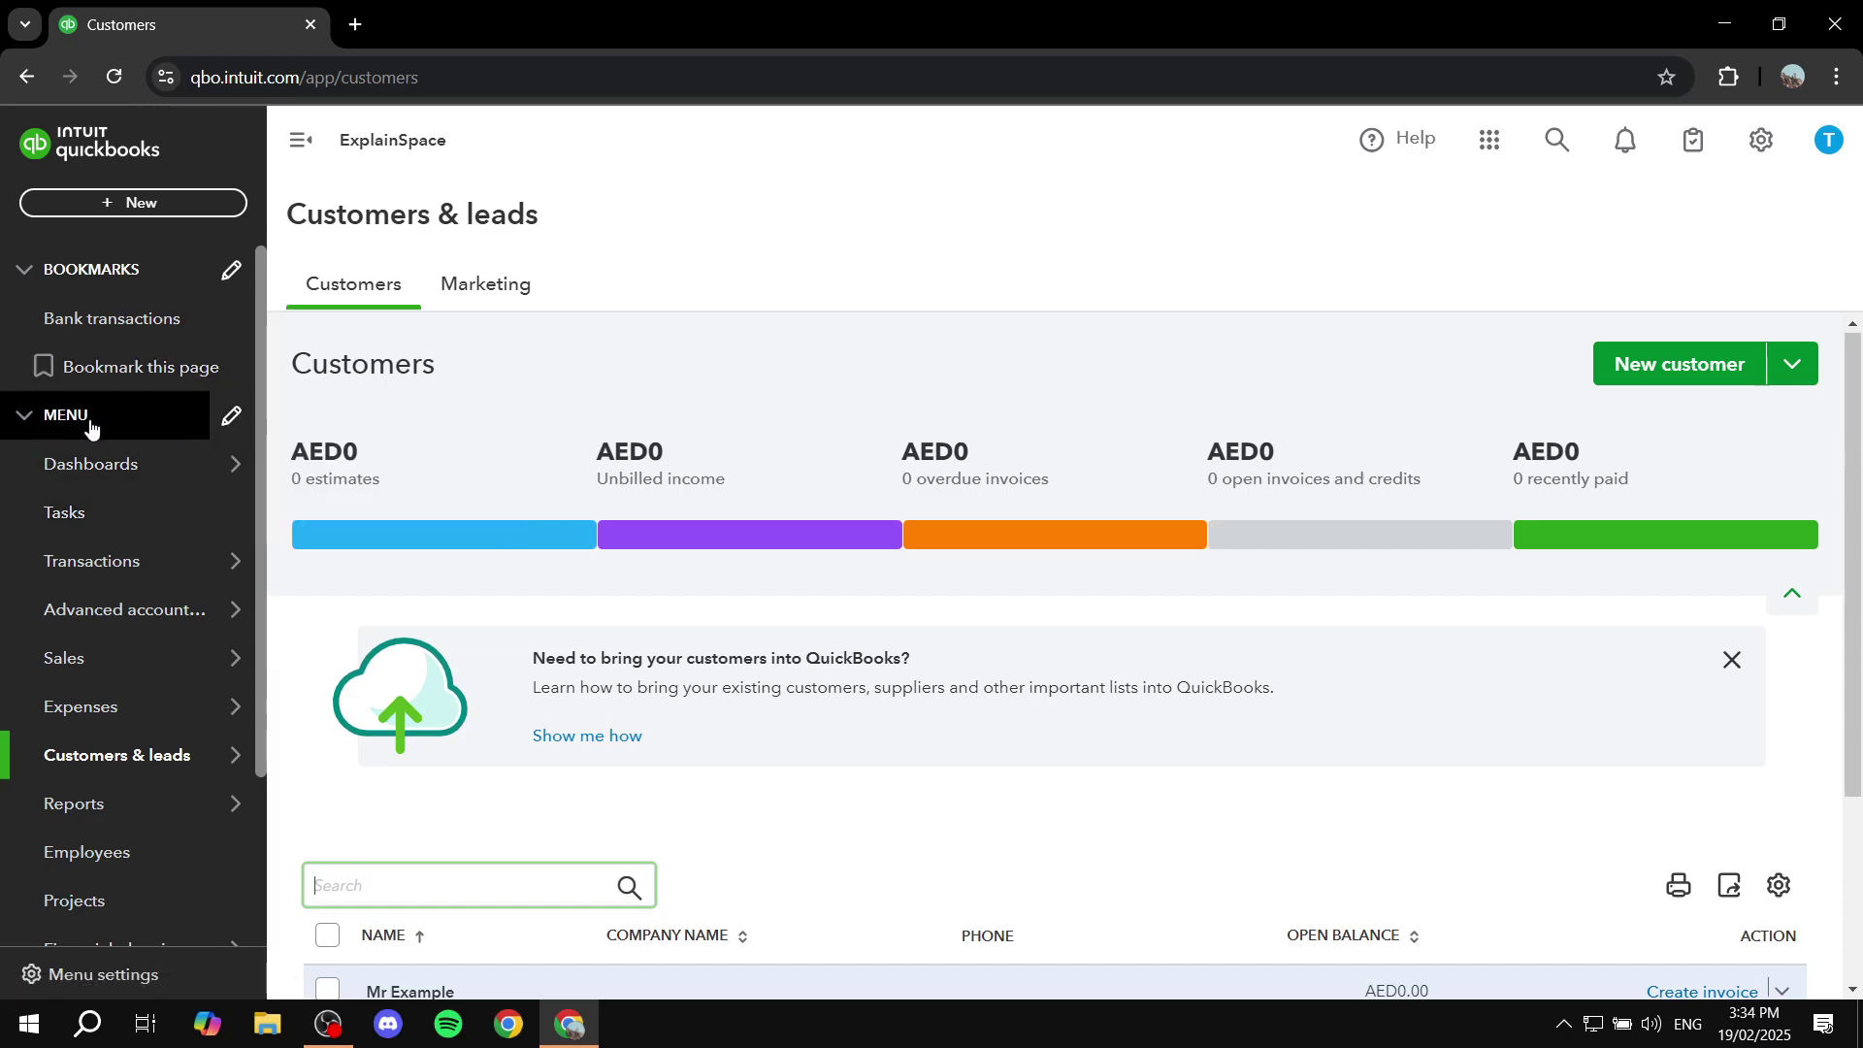
Step: Go to Sales > Invoices and start a new invoice, no. 1001
{"action": "mouse_move", "coordinate": [161, 675]}
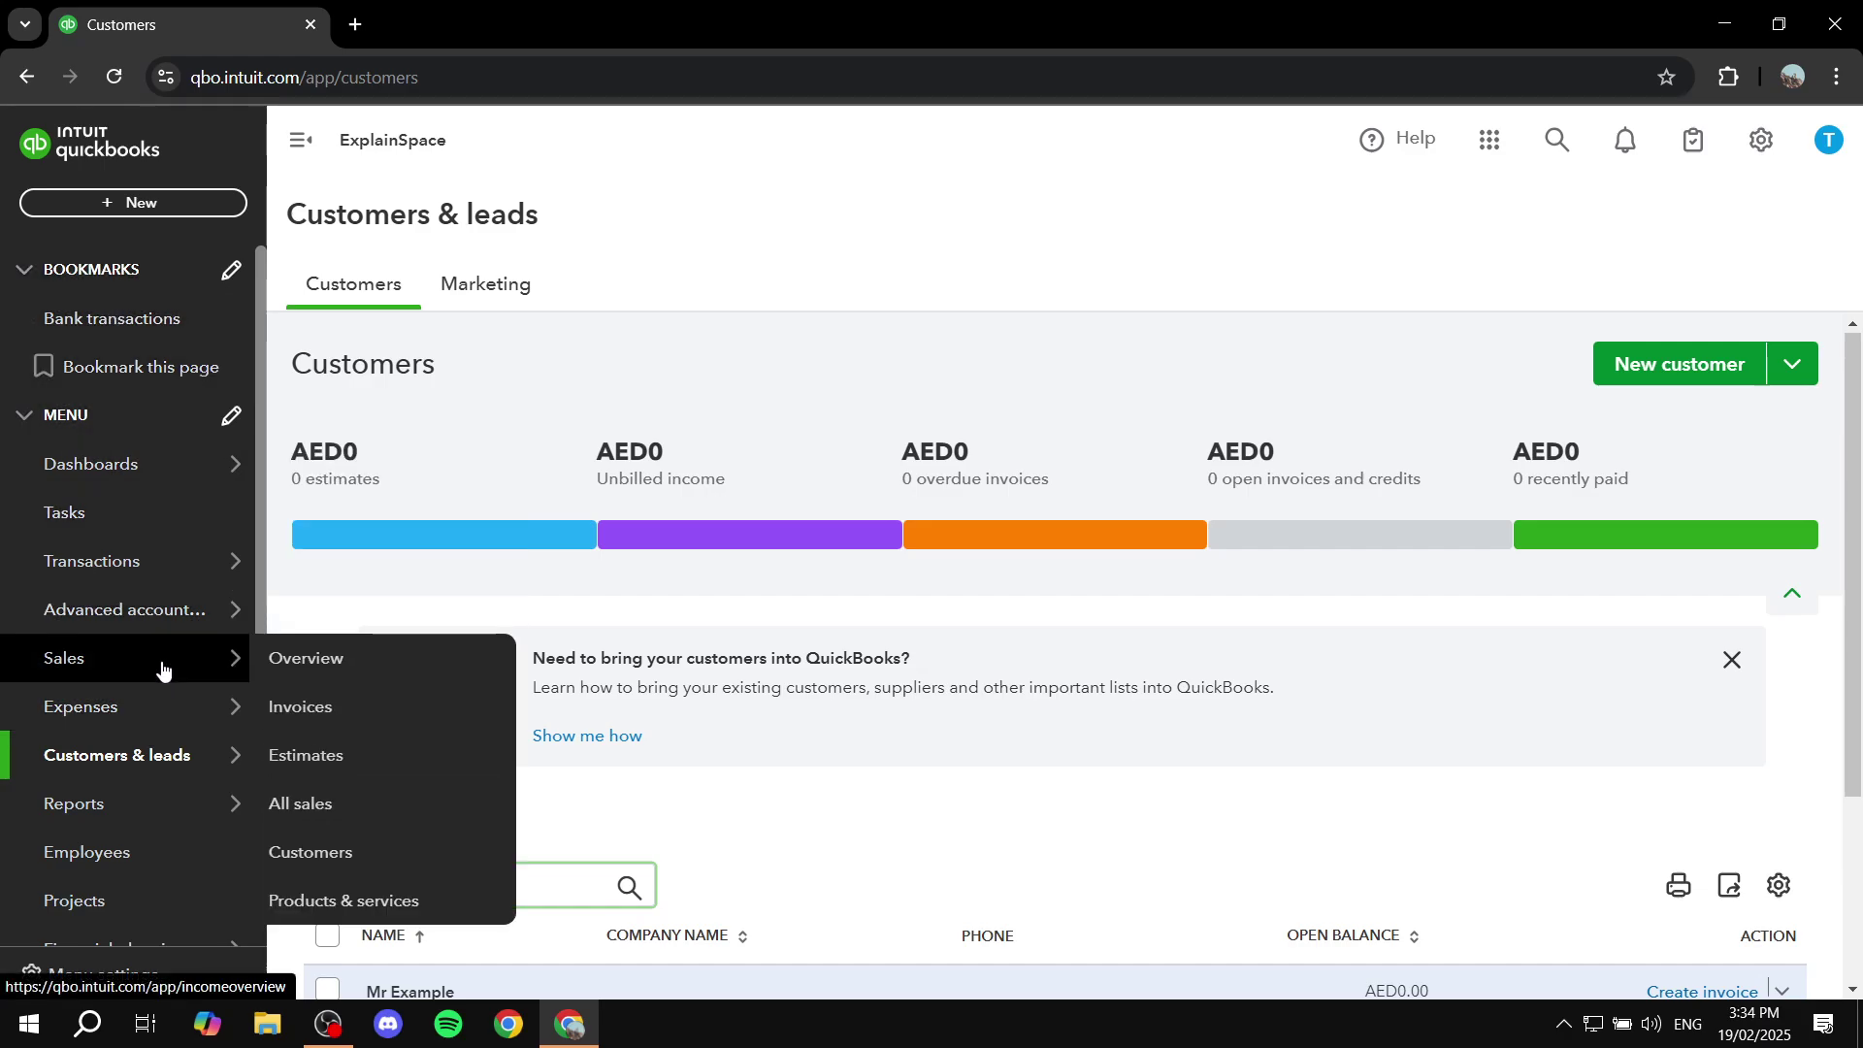
{"action": "left_click", "coordinate": [326, 715]}
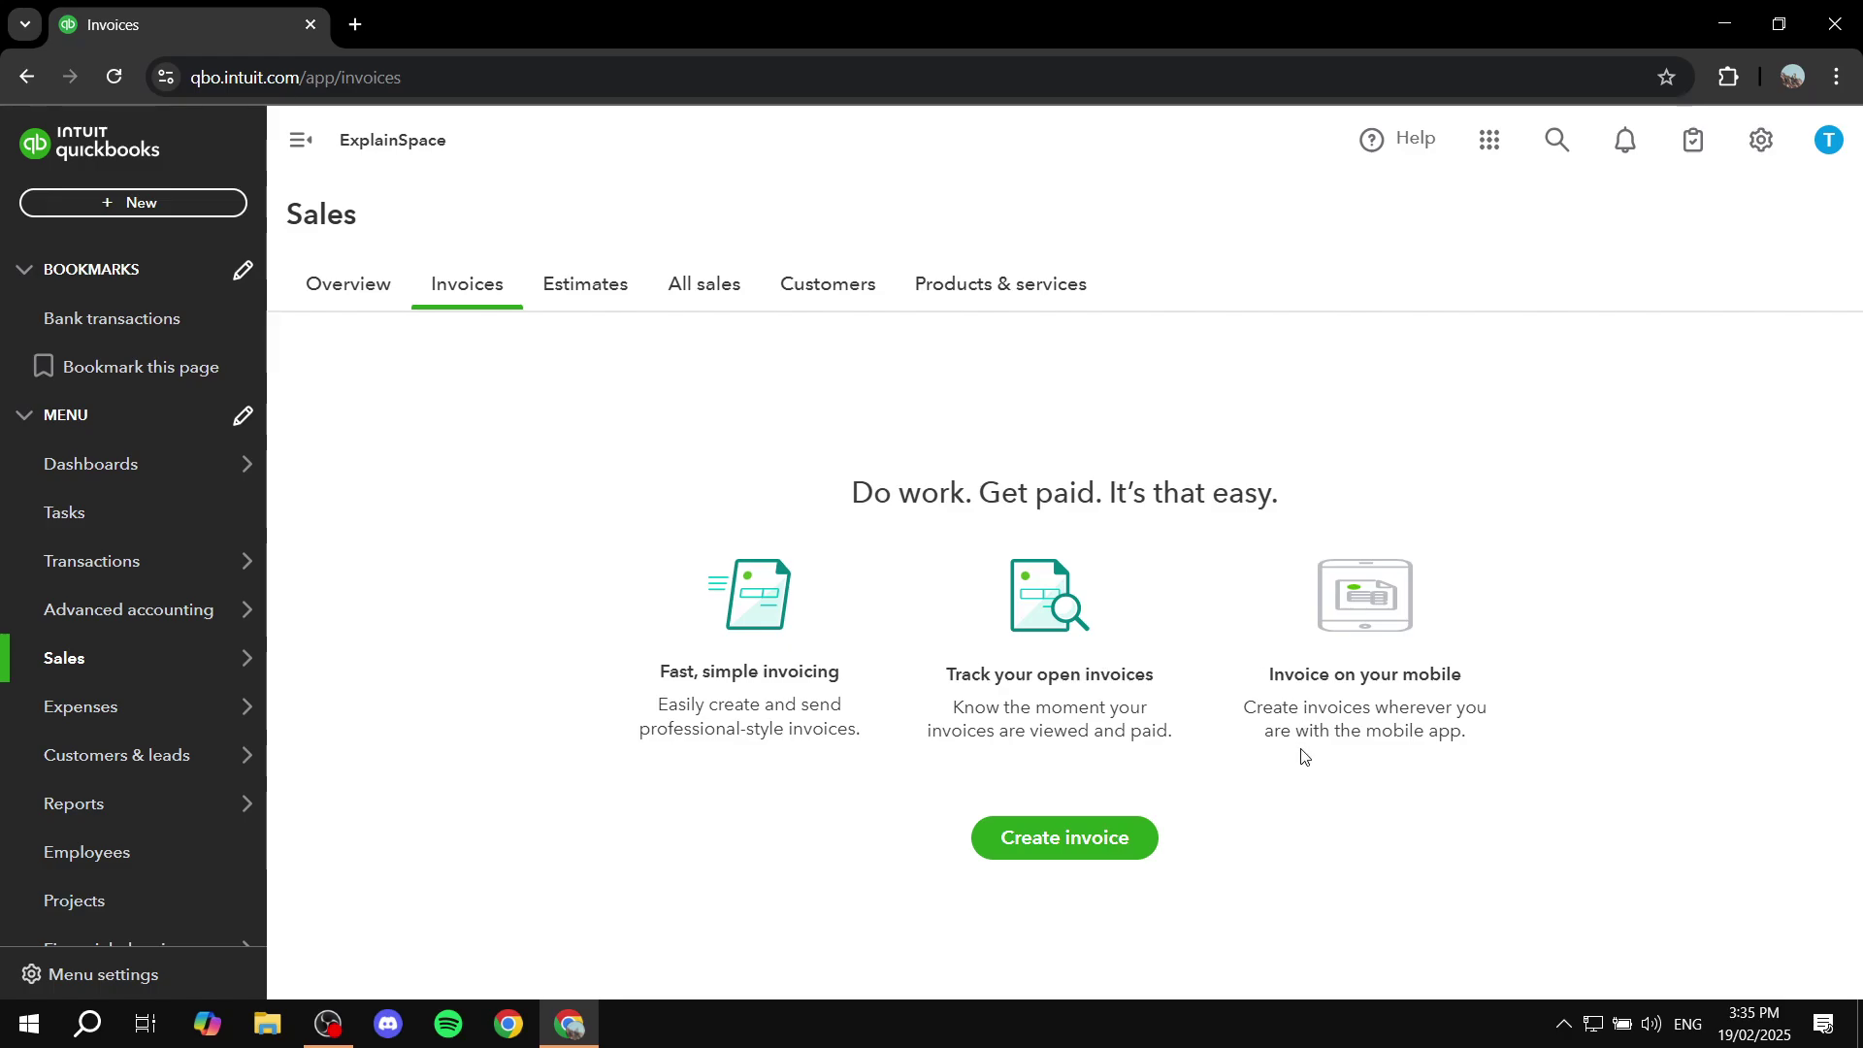
{"action": "left_click", "coordinate": [1102, 853]}
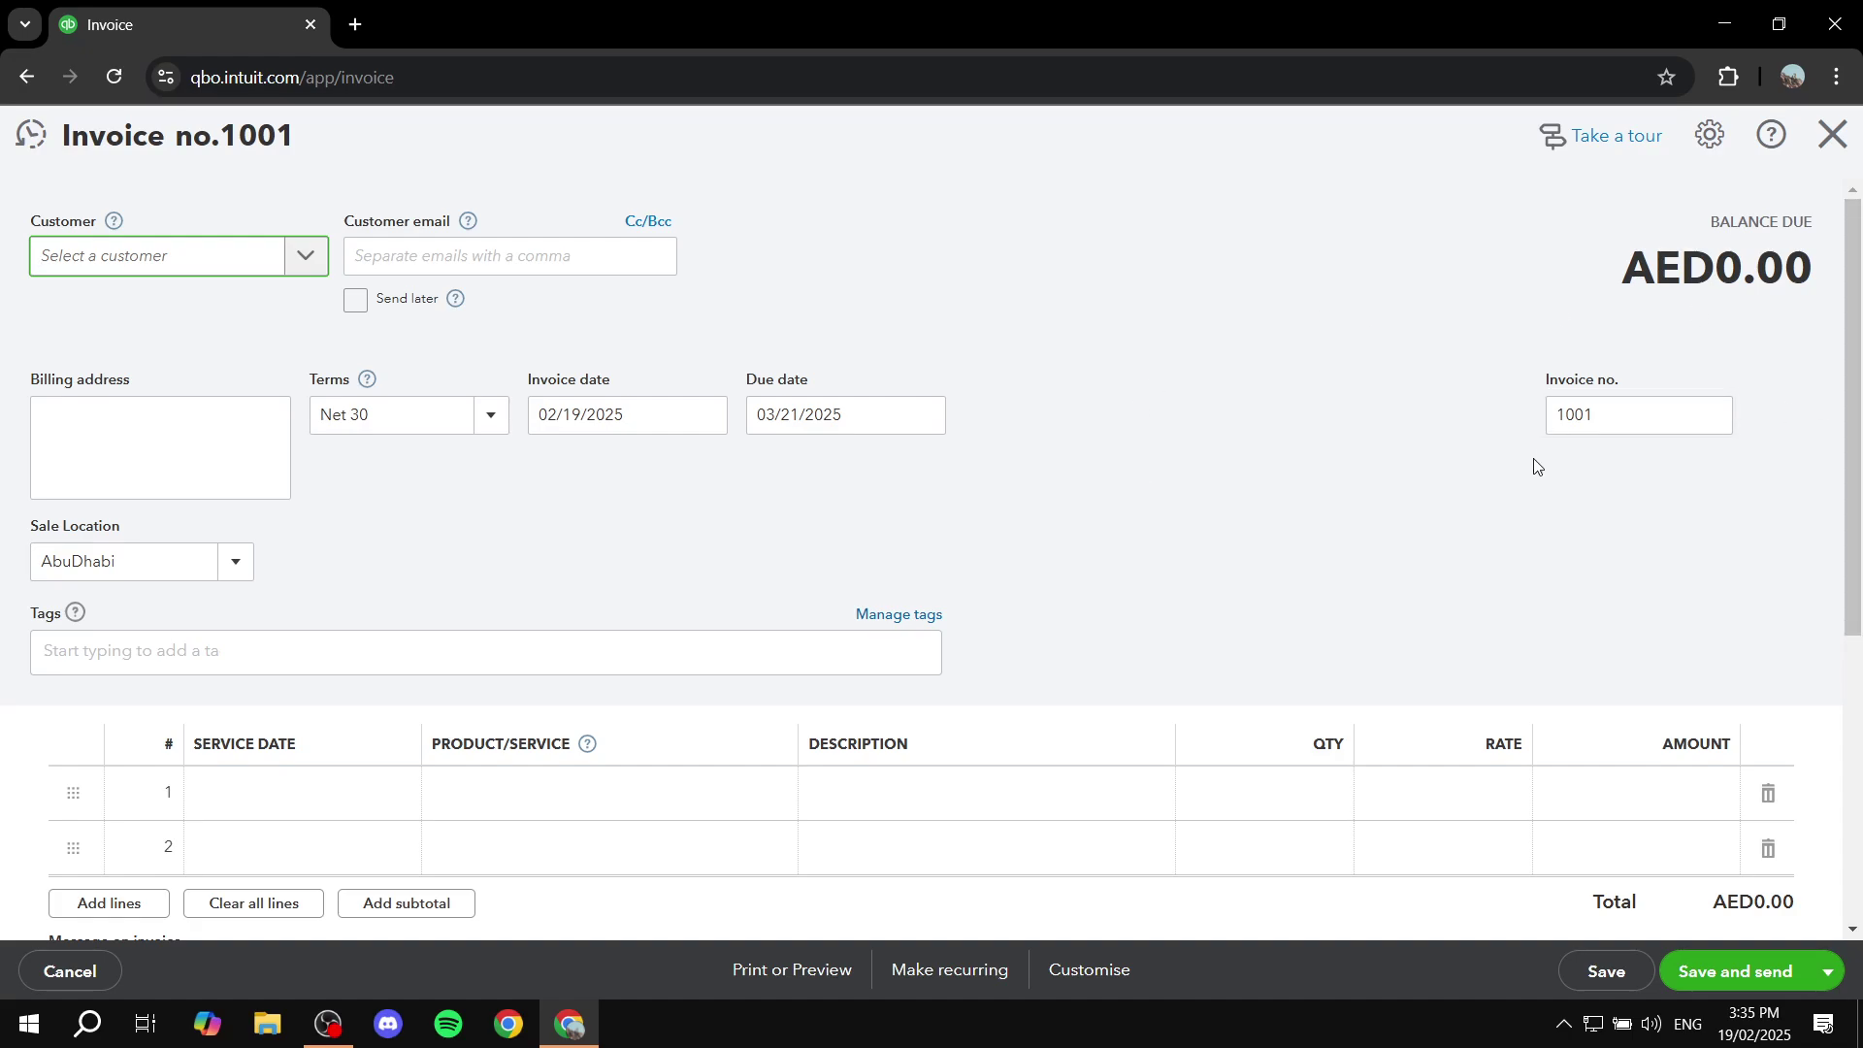
Step: Return to the top of invoice 1001 and list the customers, showing only Mr Example
{"action": "scroll", "coordinate": [1401, 507], "scroll_direction": "down", "scroll_amount": 4}
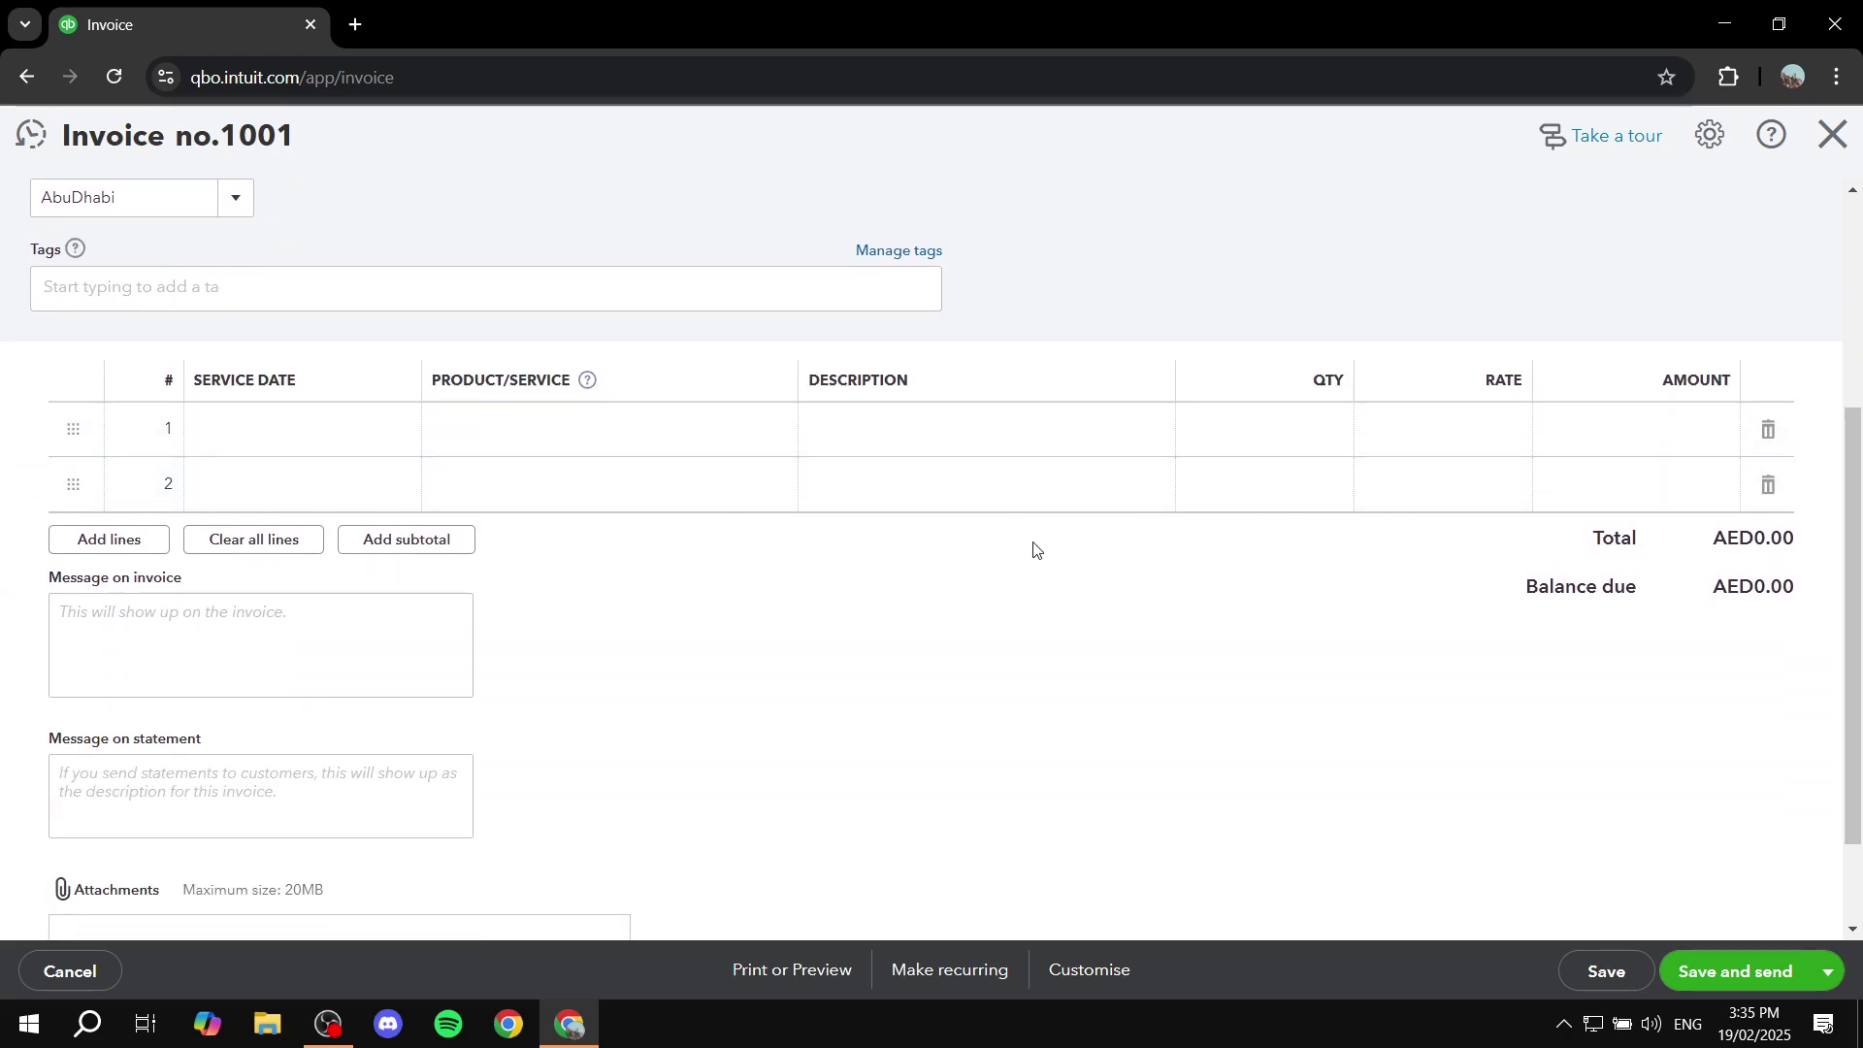
{"action": "scroll", "coordinate": [1034, 550], "scroll_direction": "up", "scroll_amount": 4}
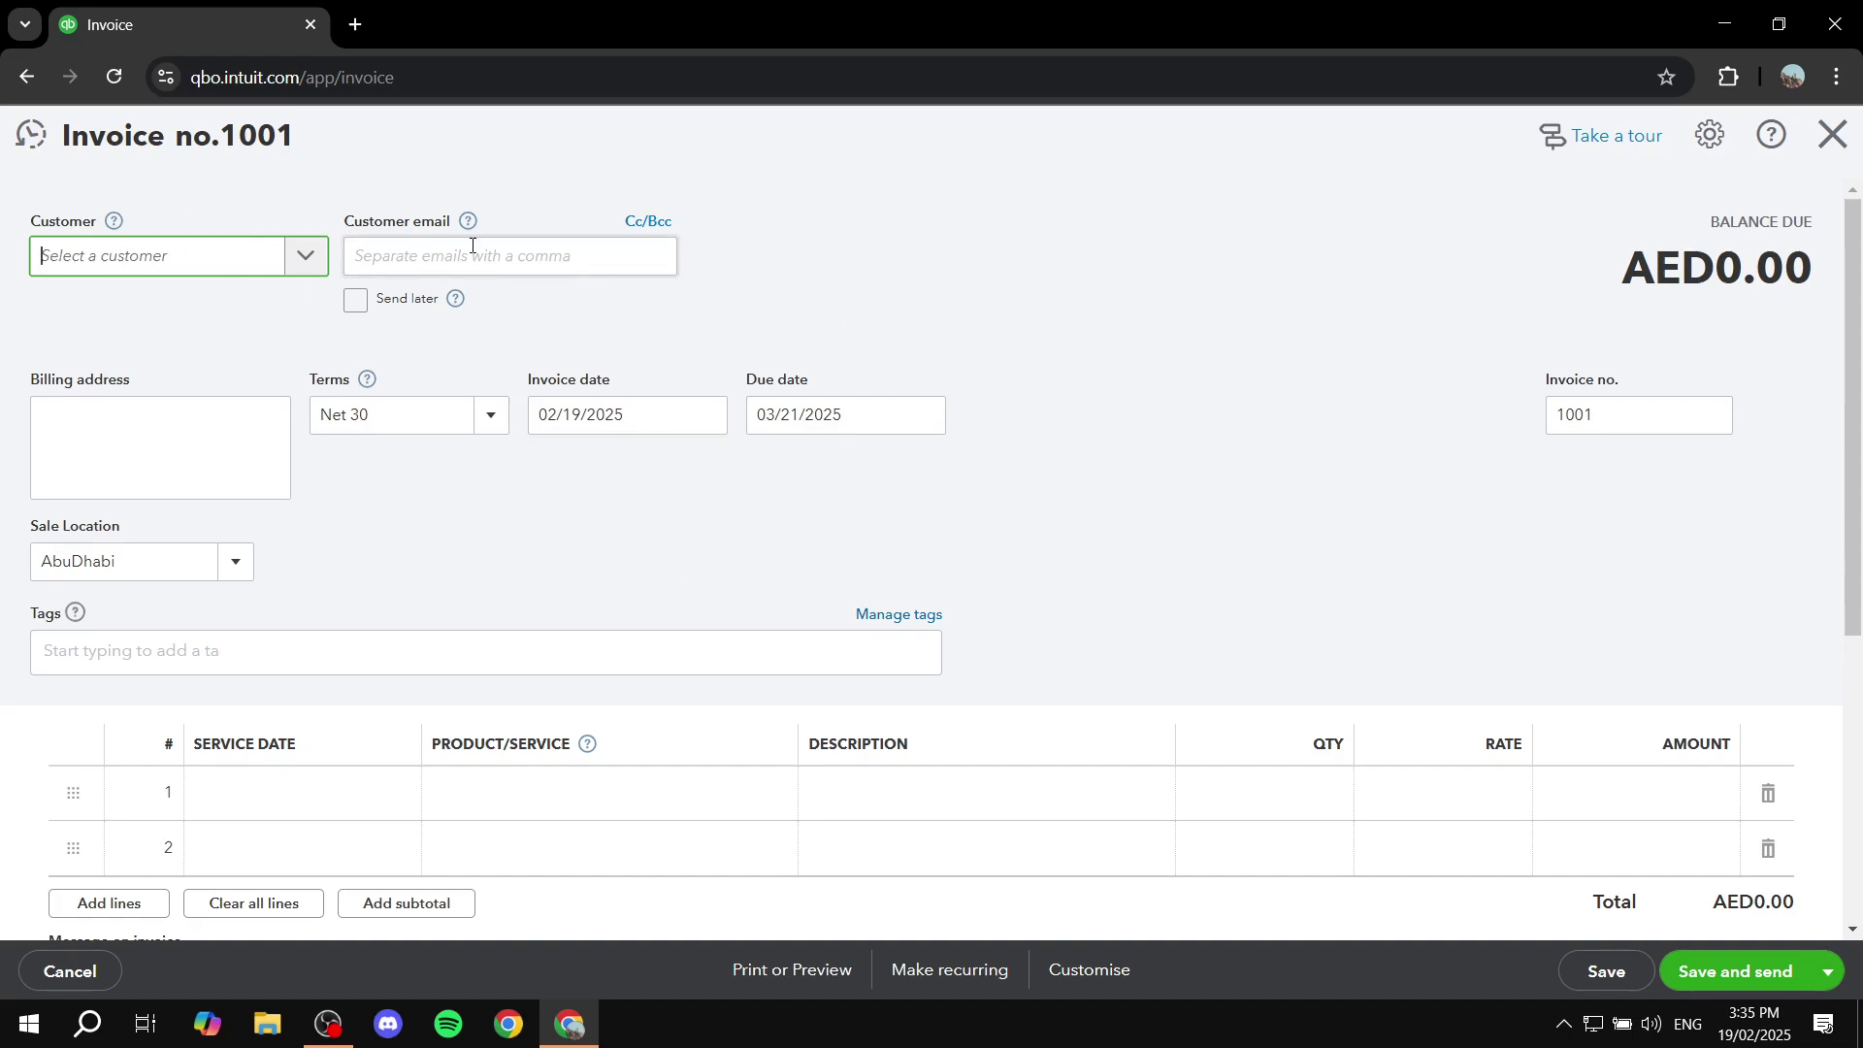
{"action": "scroll", "coordinate": [1359, 351], "scroll_direction": "down", "scroll_amount": 1}
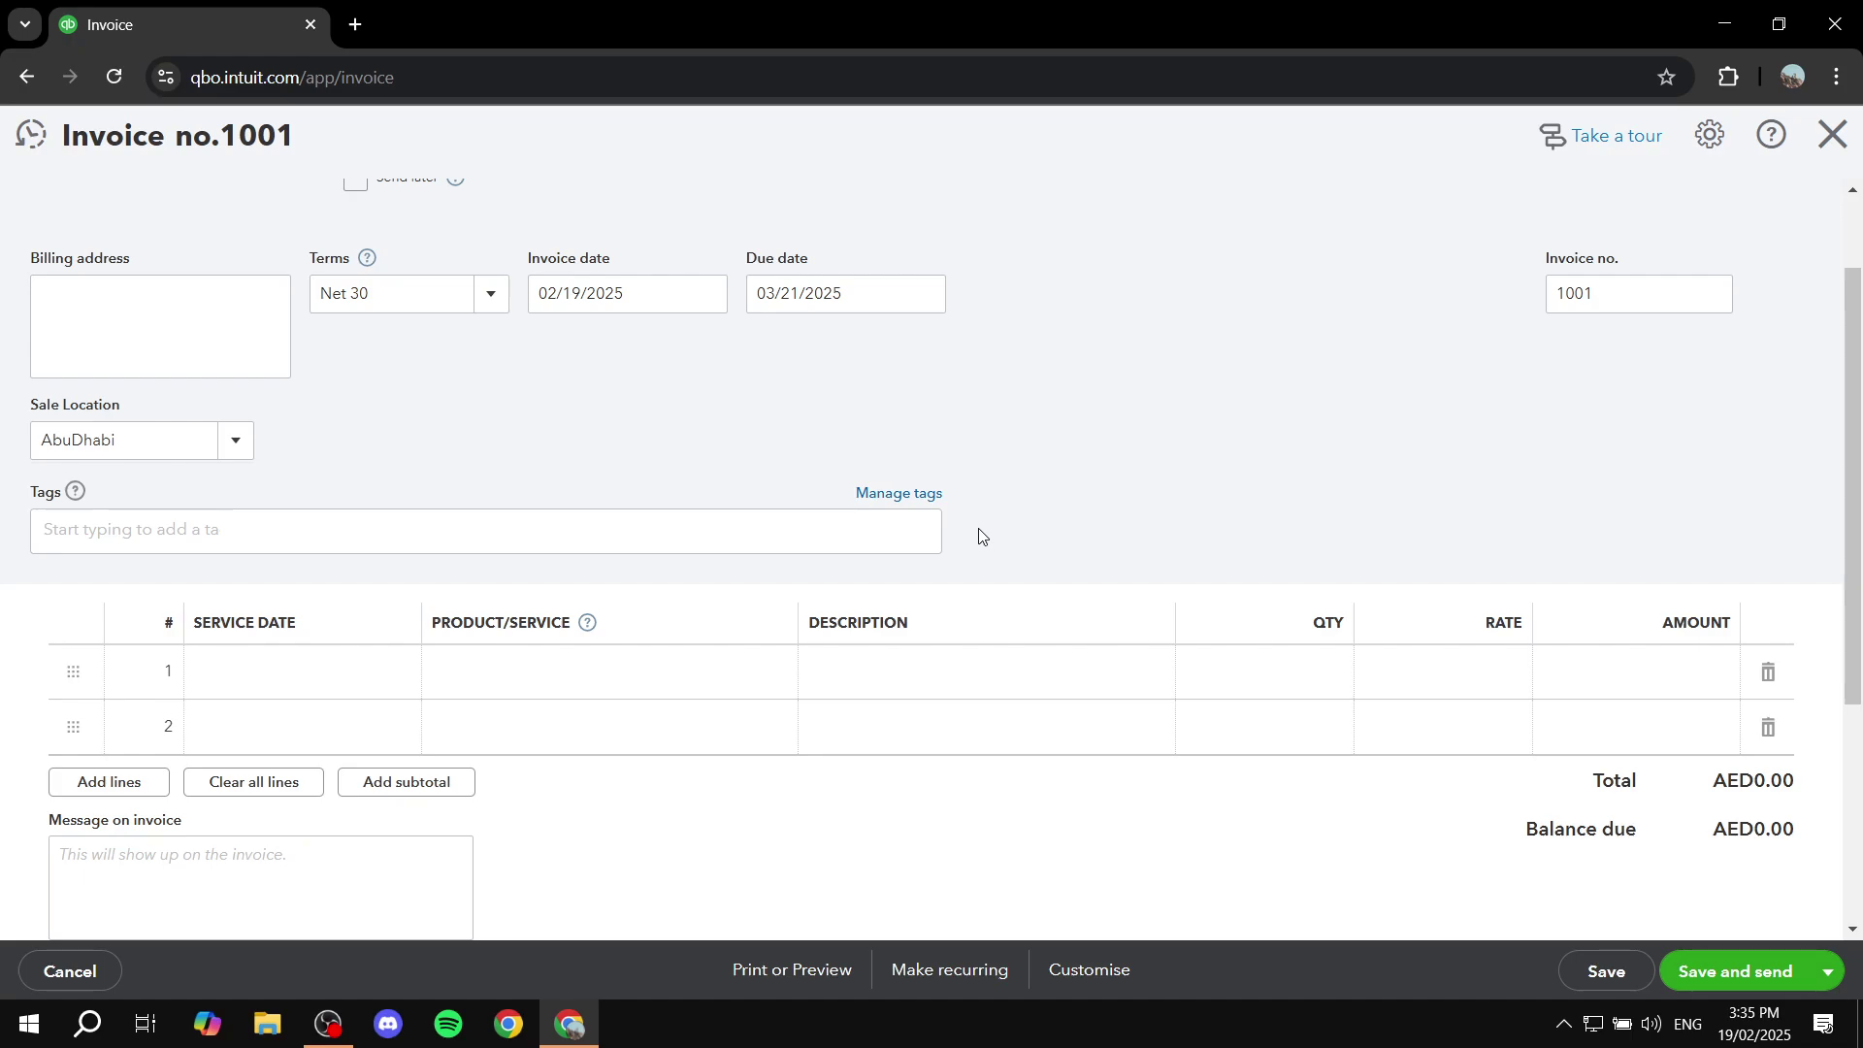
{"action": "scroll", "coordinate": [1058, 511], "scroll_direction": "up", "scroll_amount": 2}
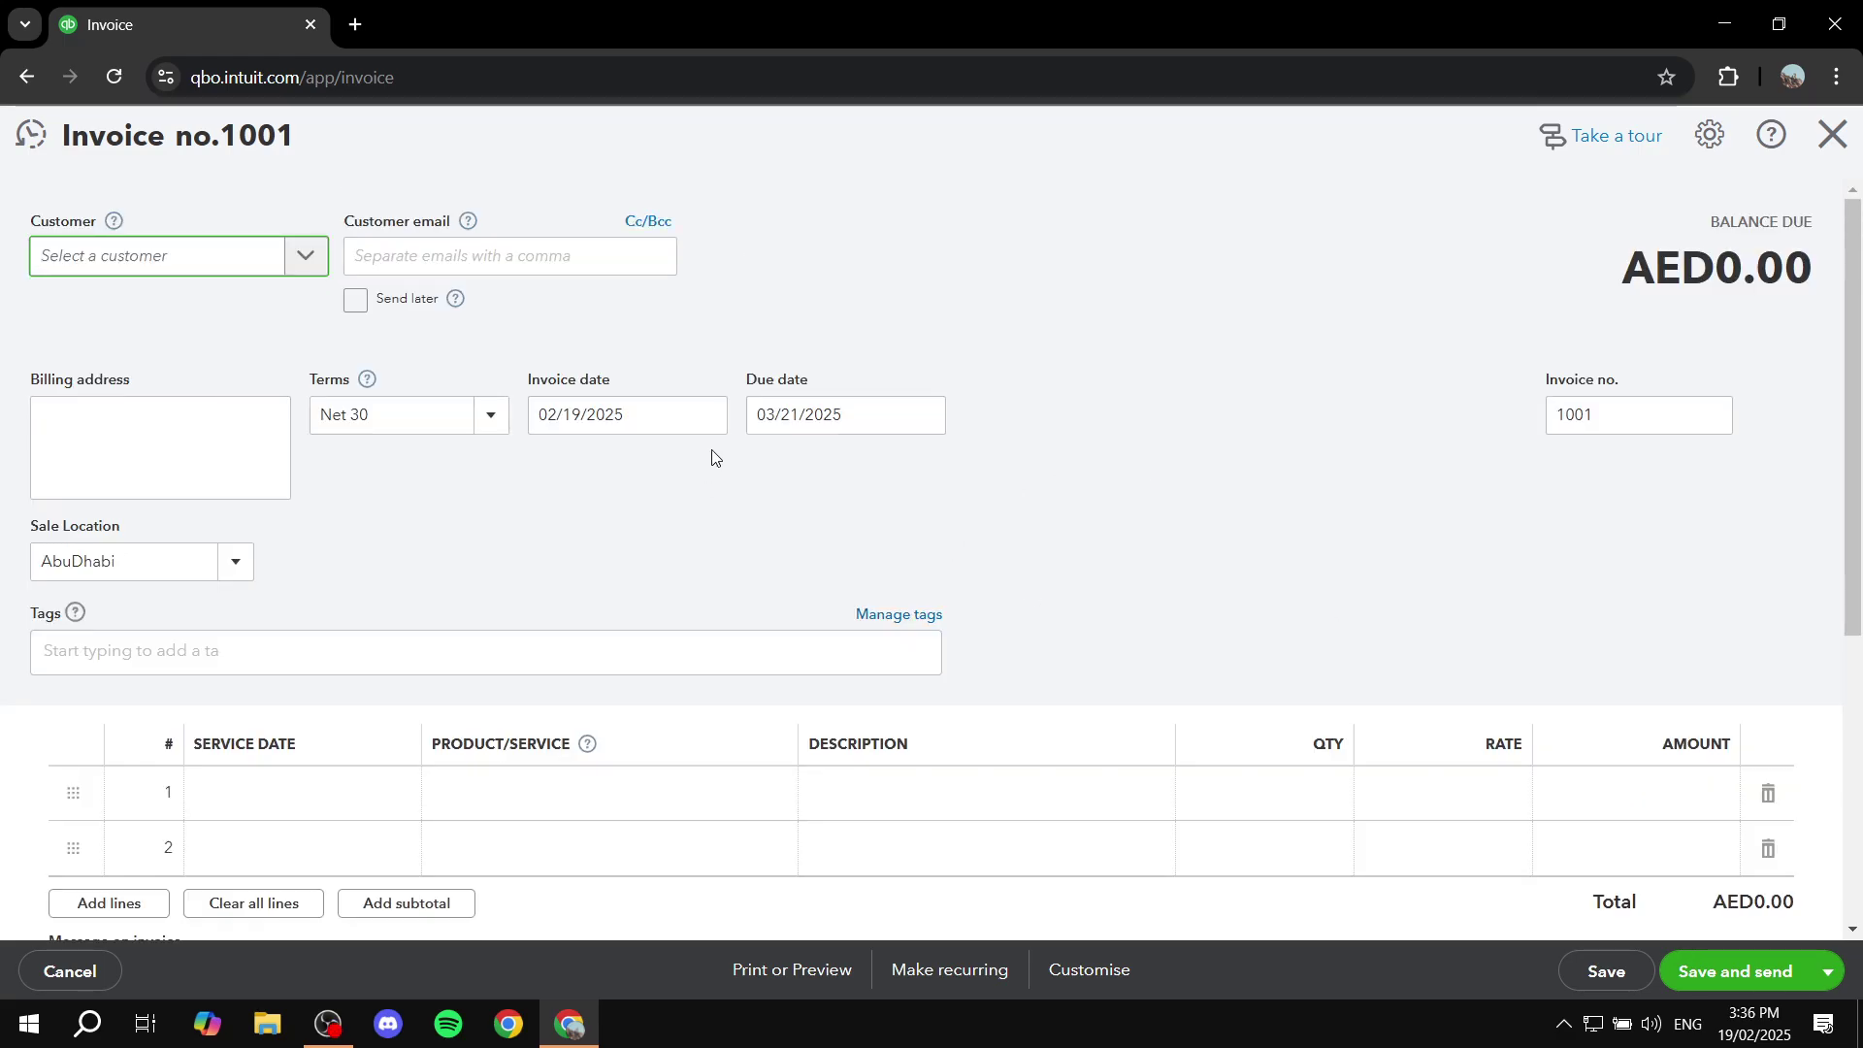
{"action": "scroll", "coordinate": [680, 503], "scroll_direction": "down", "scroll_amount": 1}
{"action": "scroll", "coordinate": [407, 534], "scroll_direction": "down", "scroll_amount": 3}
{"action": "scroll", "coordinate": [433, 407], "scroll_direction": "up", "scroll_amount": 4}
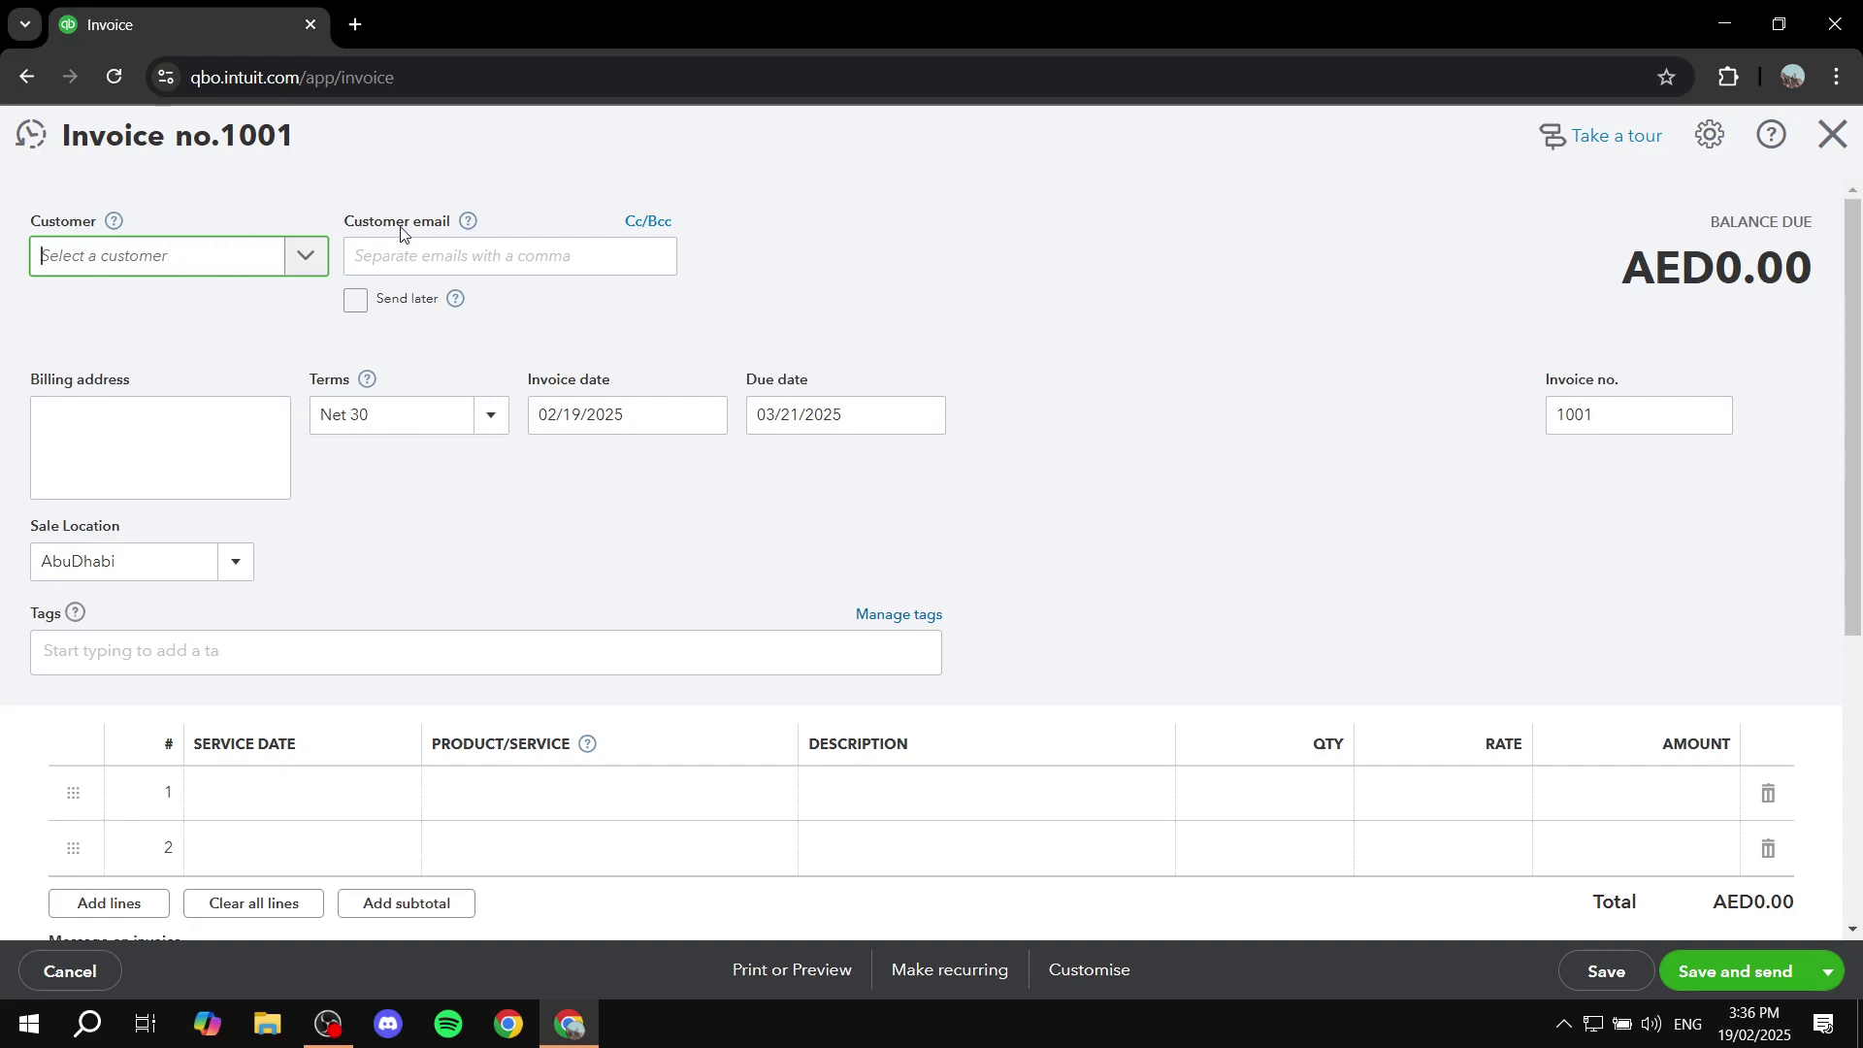
{"action": "left_click", "coordinate": [200, 257]}
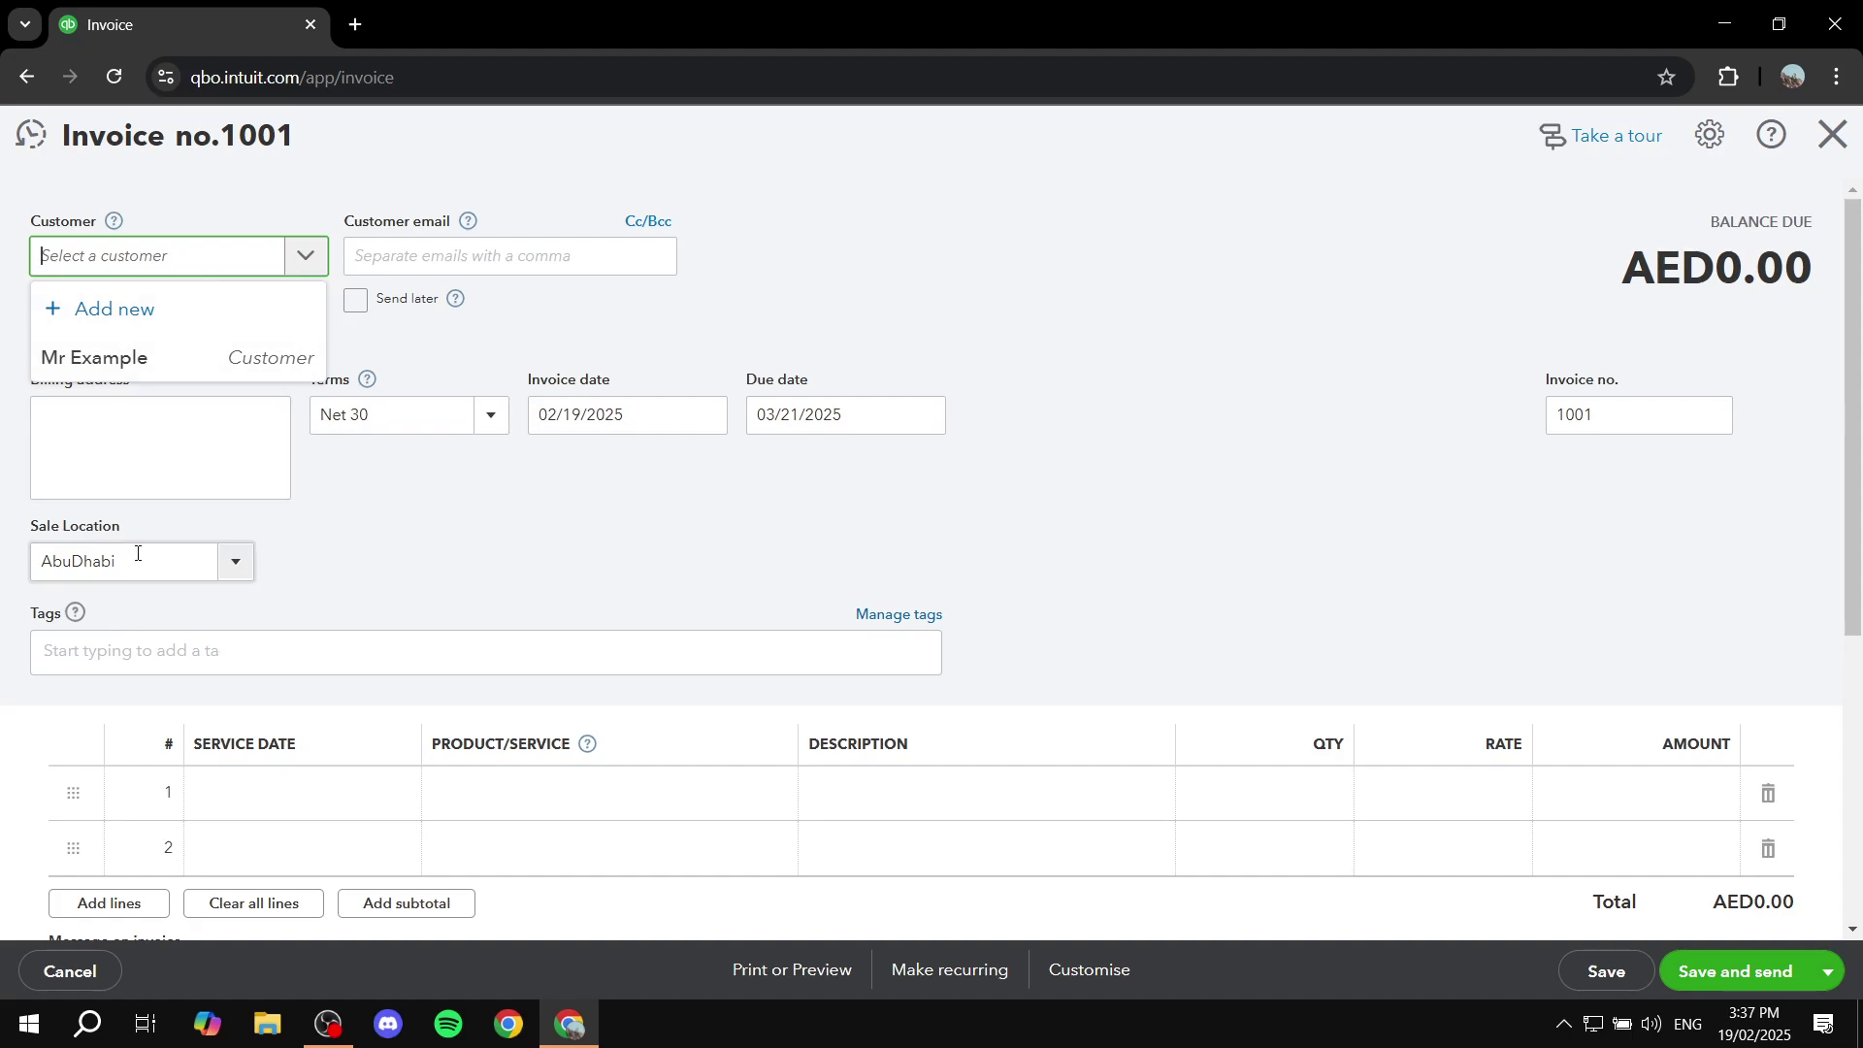
Step: Choose Add new in the Customer dropdown and look through the empty customer form's name and Email fields
{"action": "left_click", "coordinate": [143, 311]}
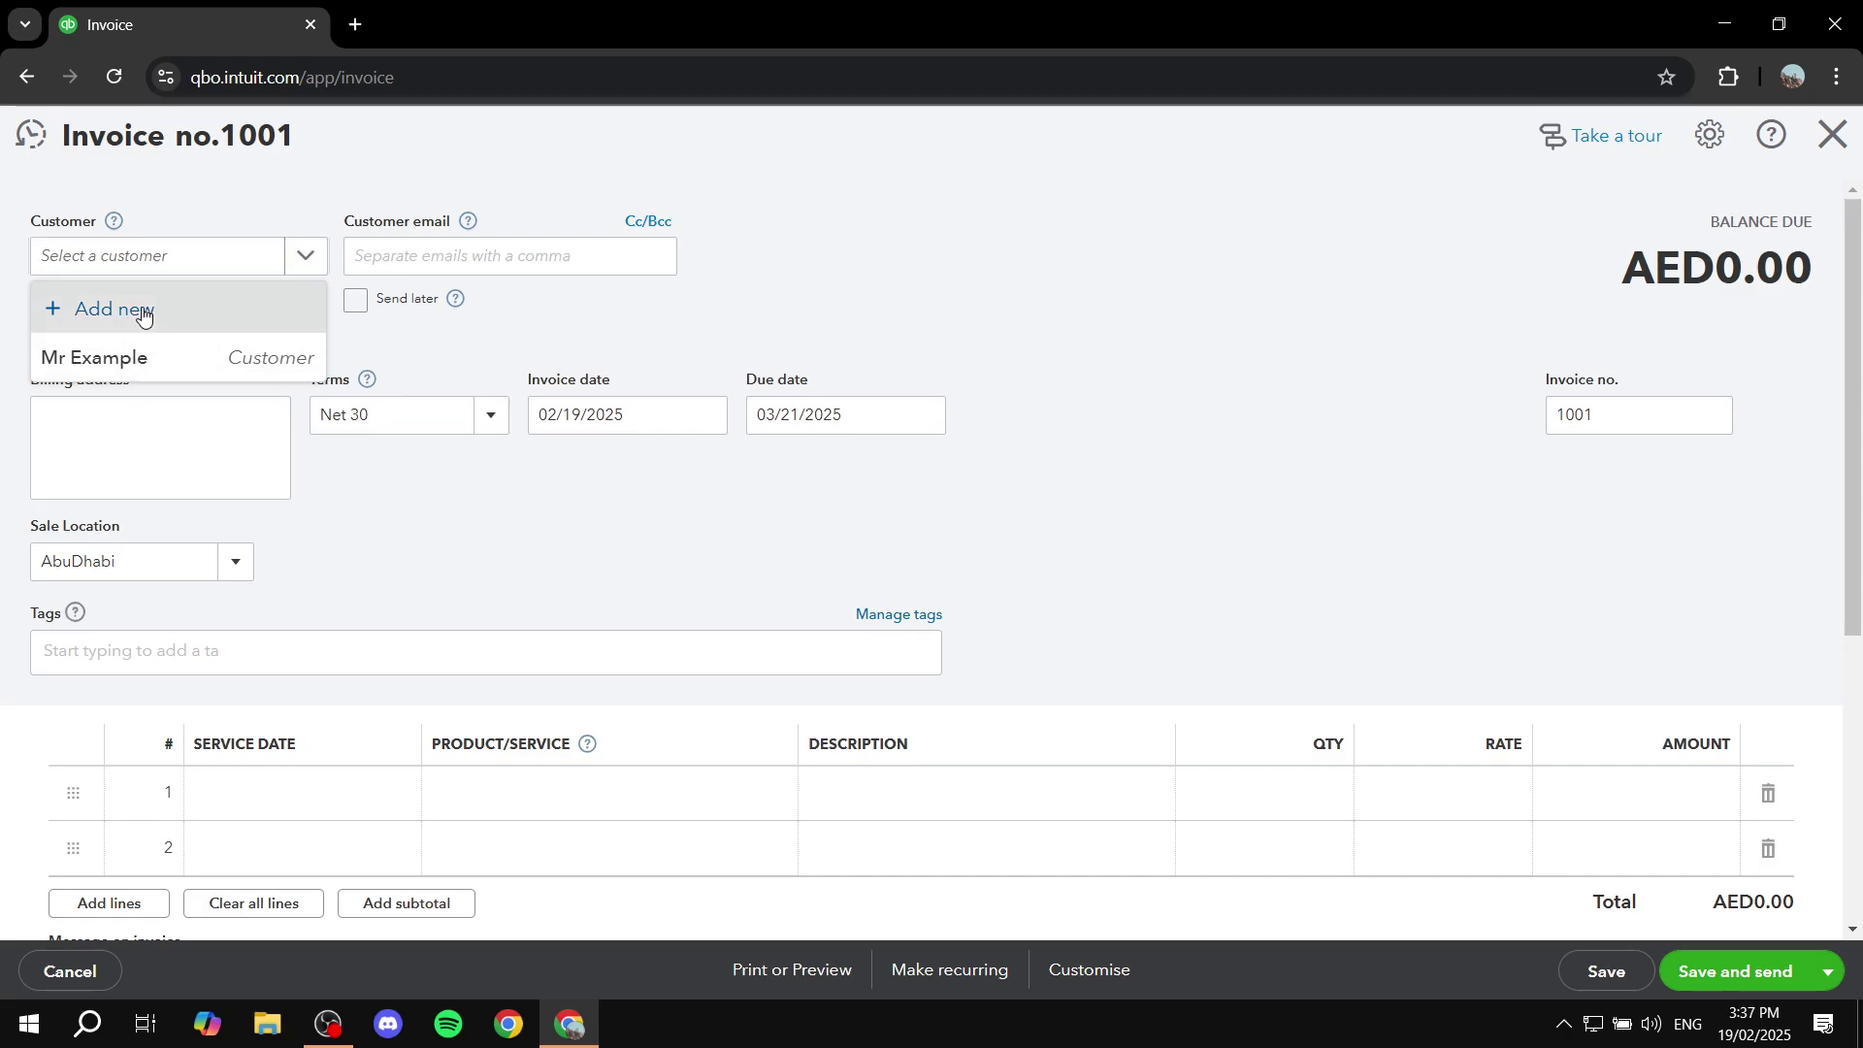
{"action": "left_click", "coordinate": [1296, 369]}
{"action": "left_click", "coordinate": [1471, 334]}
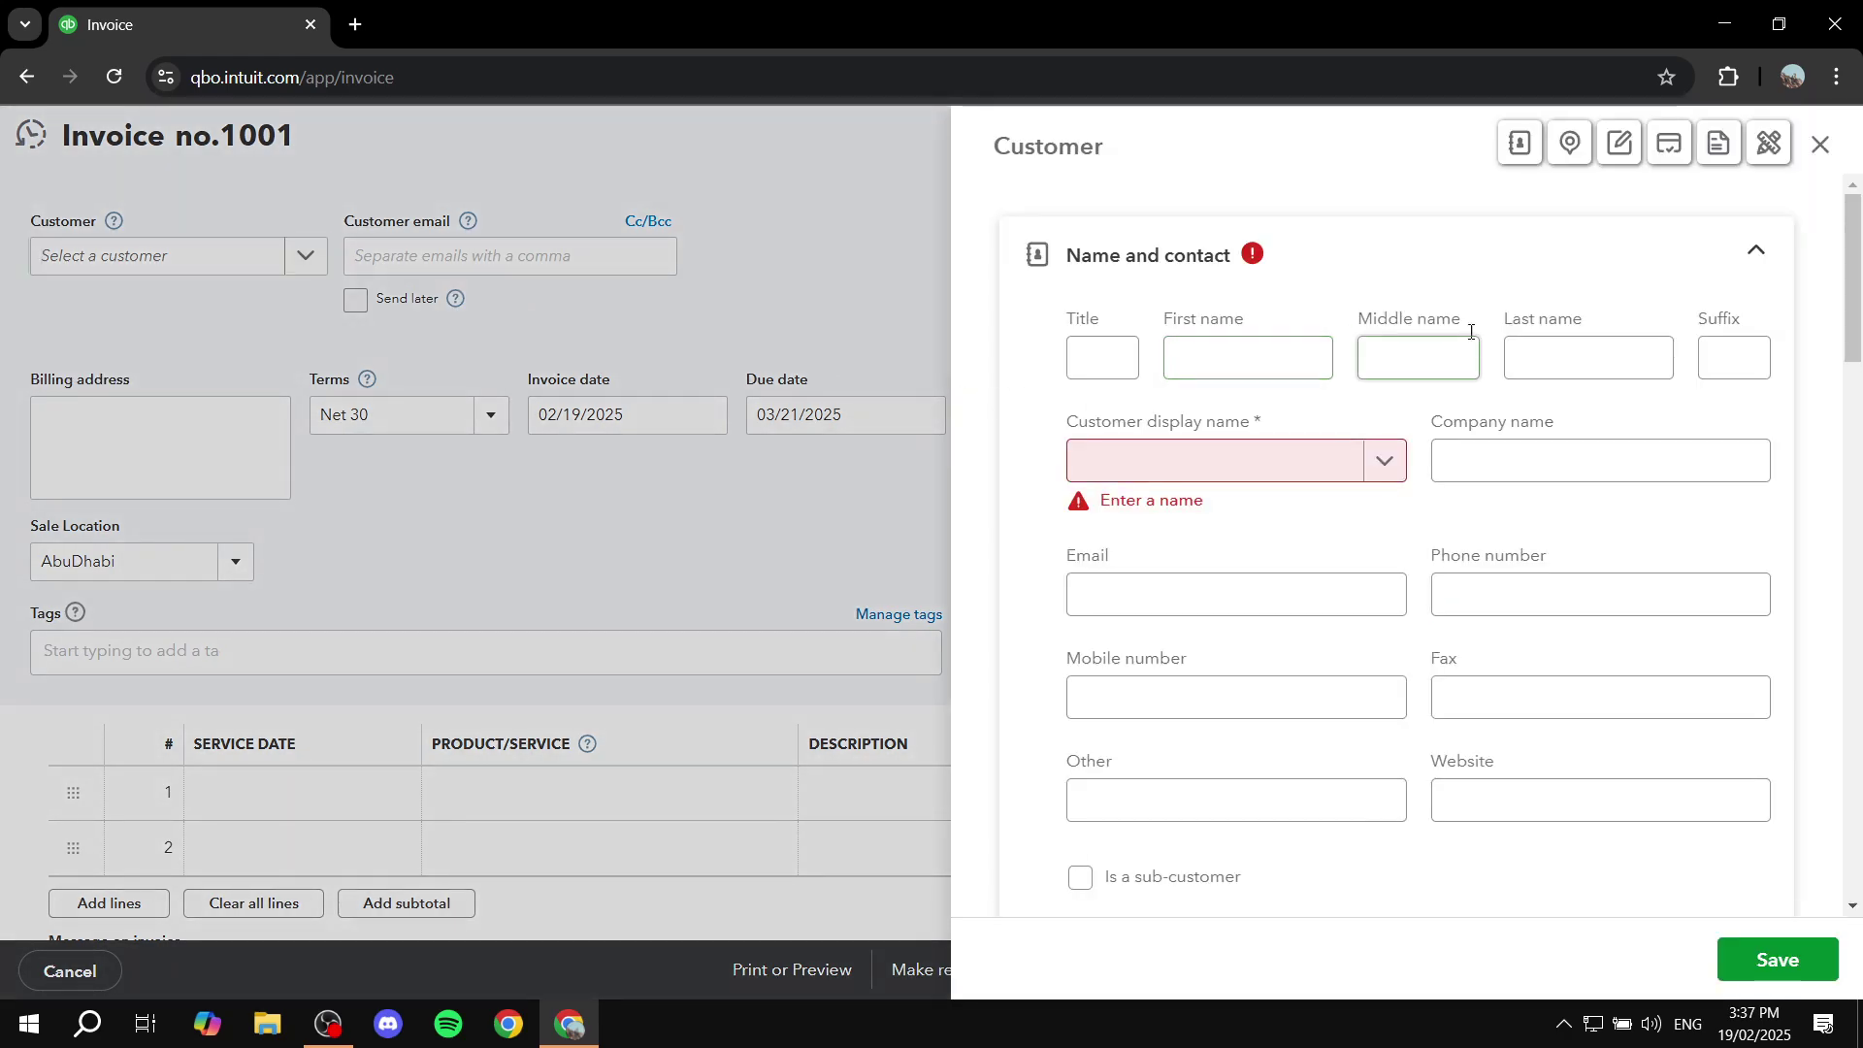
{"action": "scroll", "coordinate": [1414, 345], "scroll_direction": "down", "scroll_amount": 1}
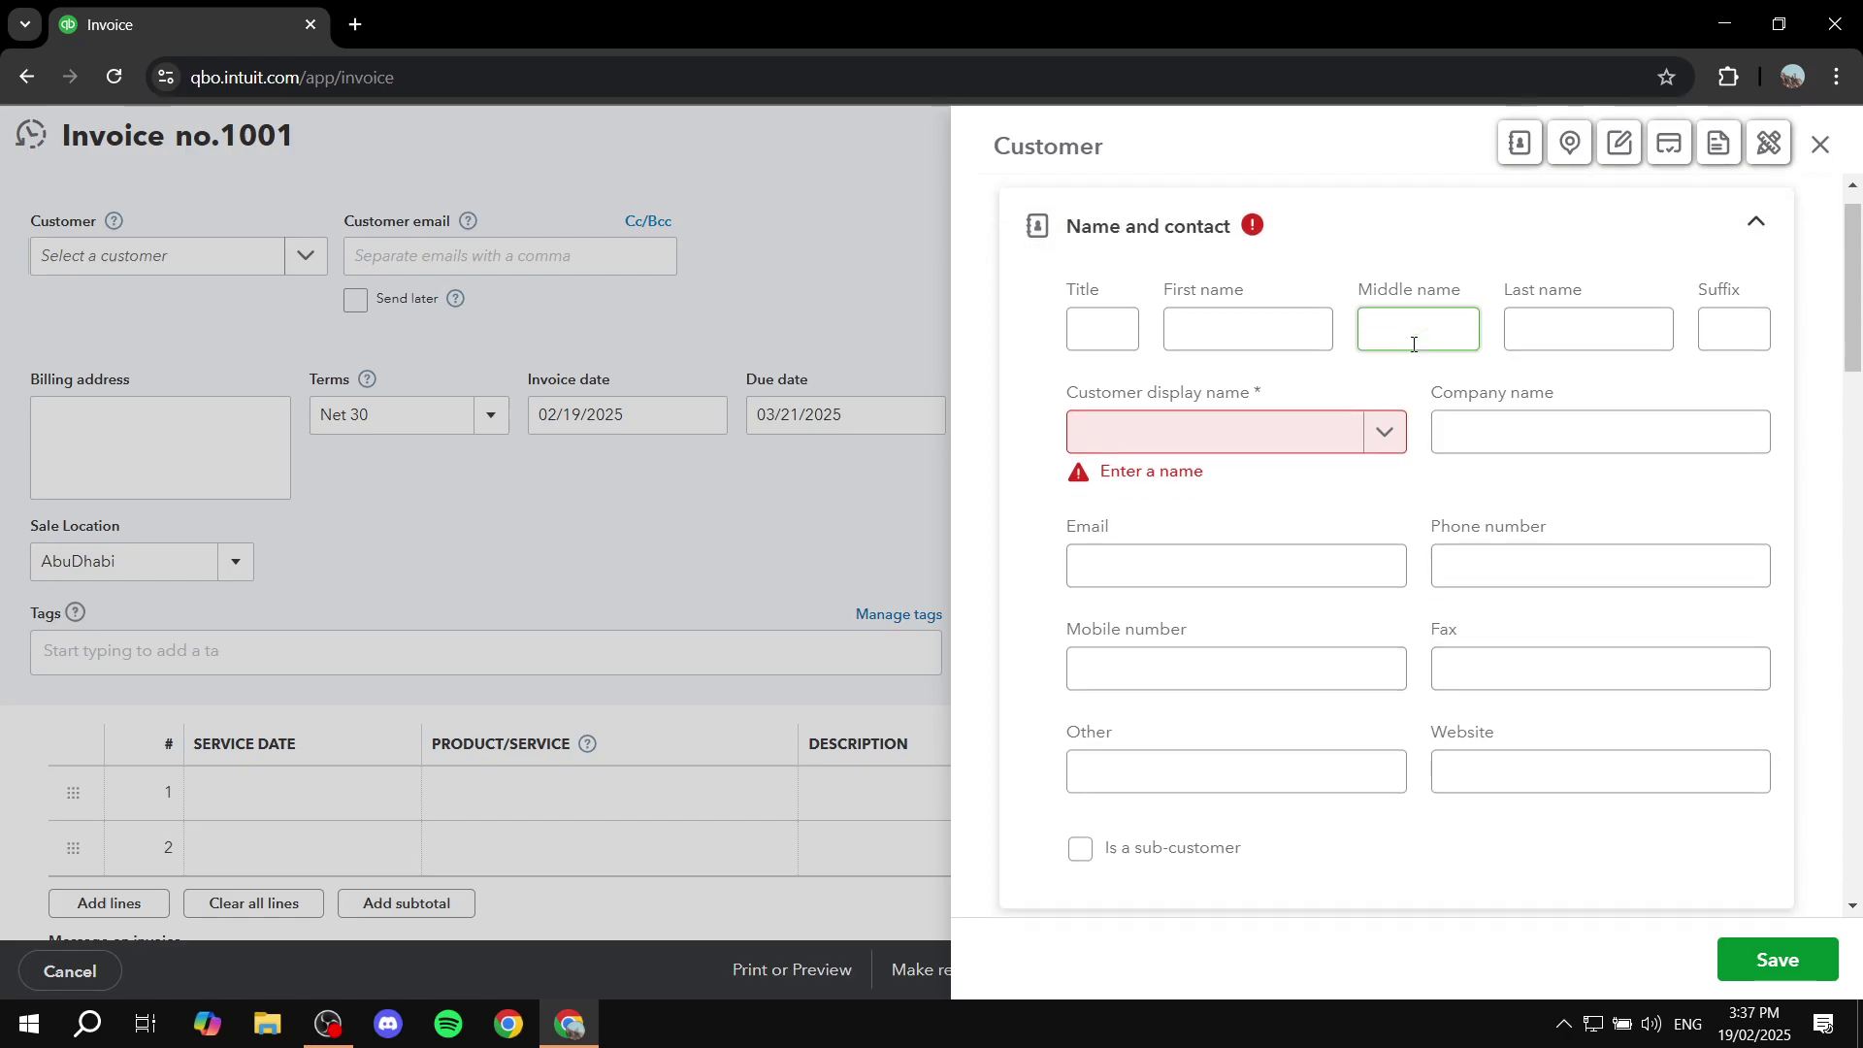
{"action": "scroll", "coordinate": [1407, 349], "scroll_direction": "down", "scroll_amount": 6}
{"action": "scroll", "coordinate": [1404, 348], "scroll_direction": "up", "scroll_amount": 7}
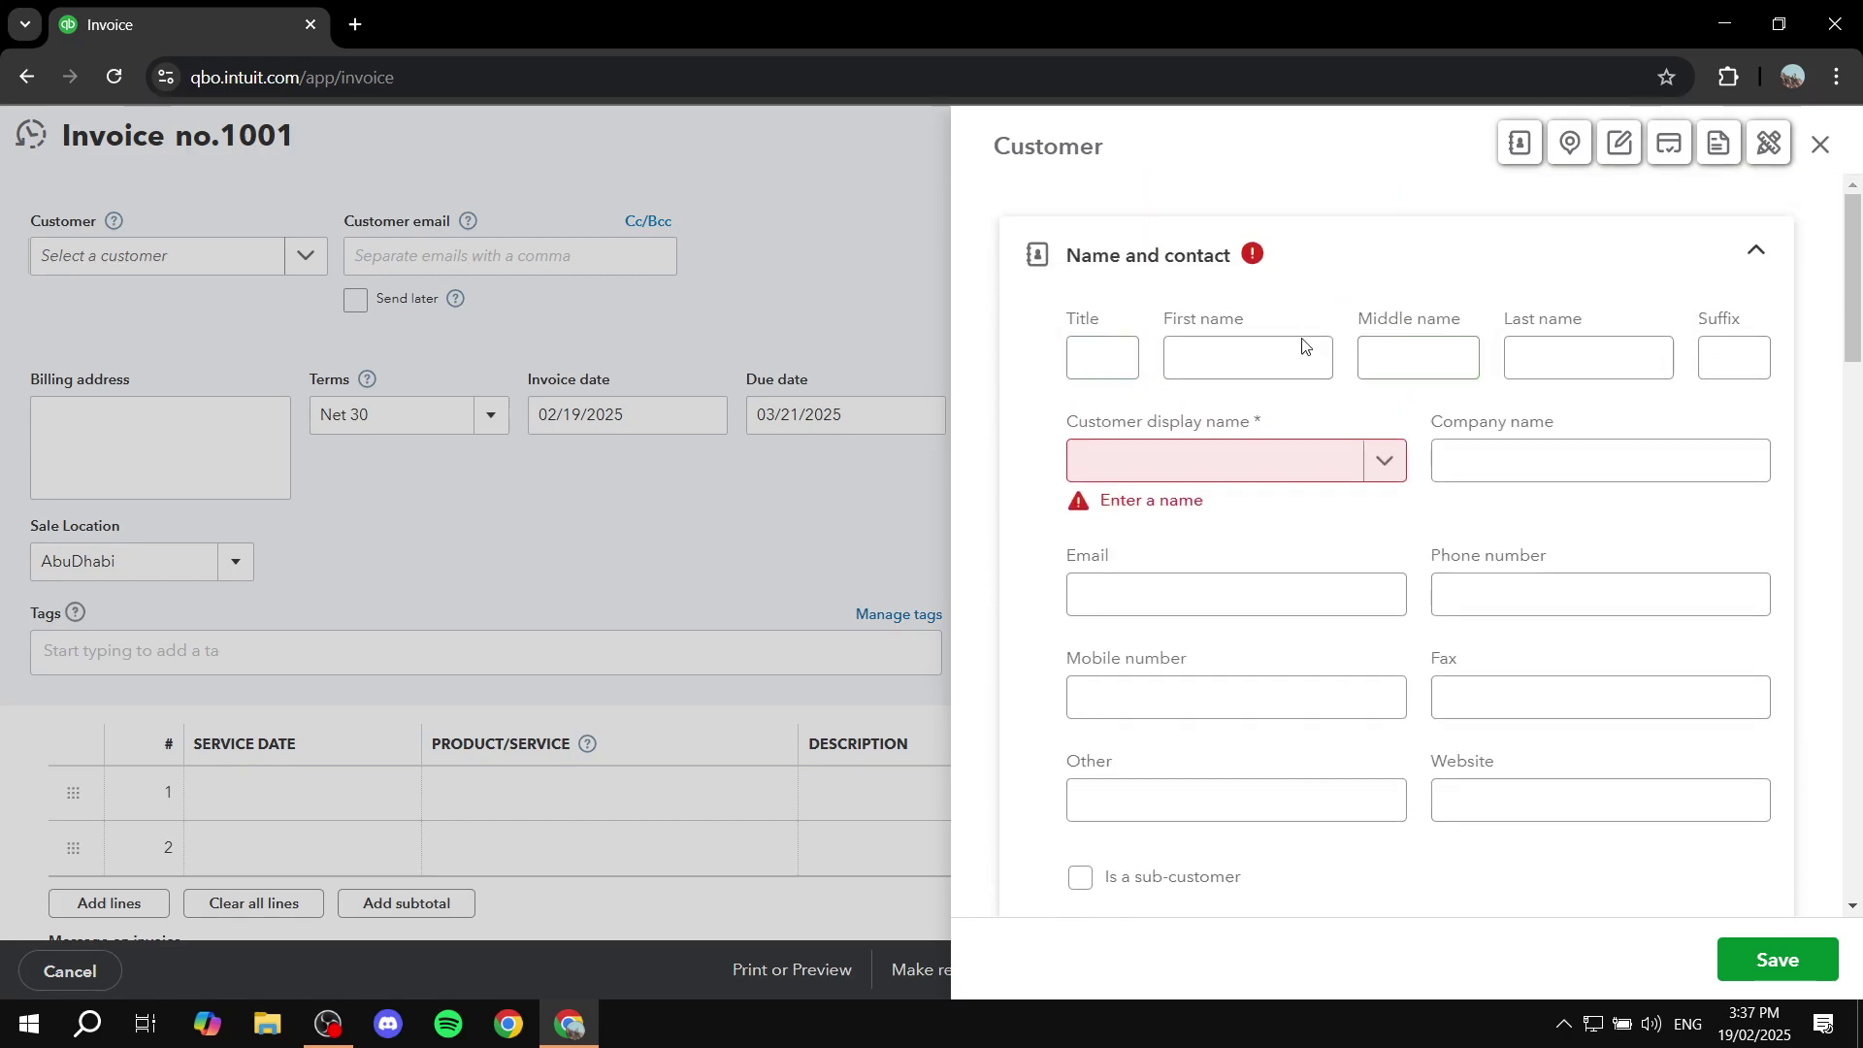
{"action": "left_click", "coordinate": [1196, 464]}
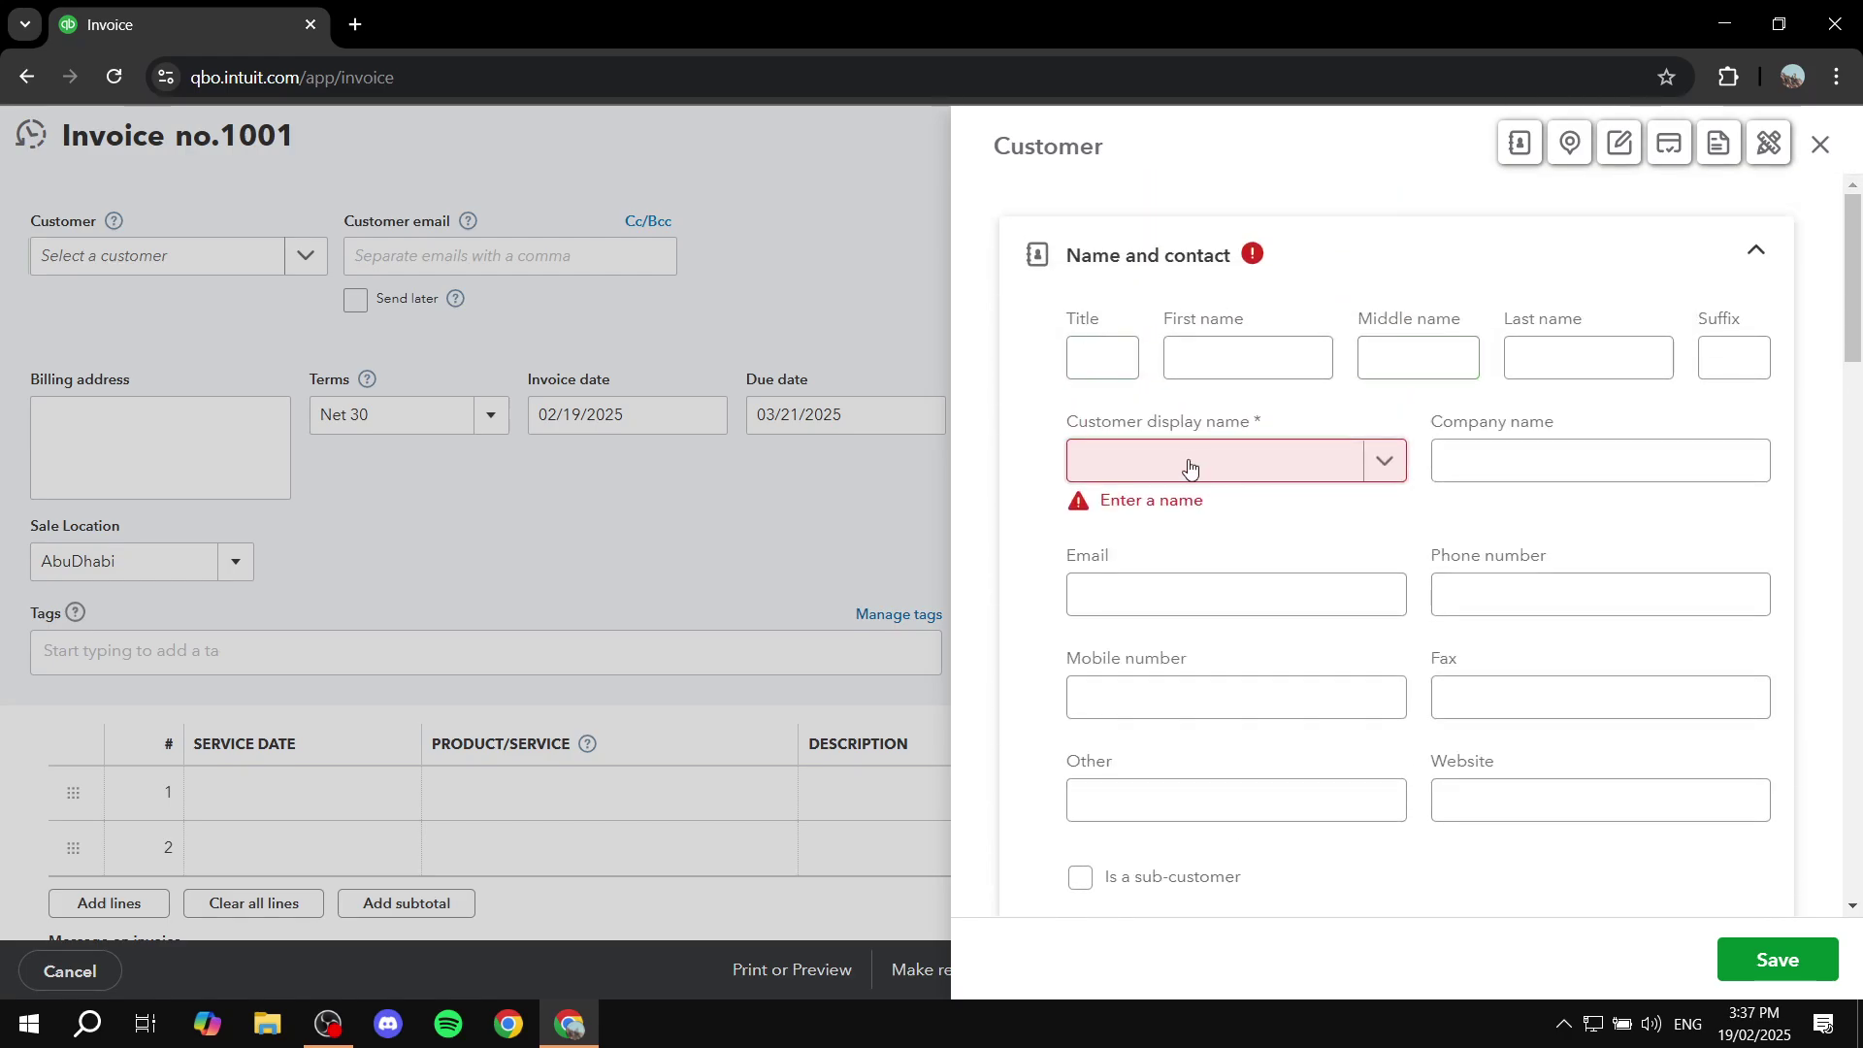
{"action": "left_click", "coordinate": [1190, 600]}
{"action": "scroll", "coordinate": [1077, 420], "scroll_direction": "down", "scroll_amount": 9}
{"action": "scroll", "coordinate": [1468, 359], "scroll_direction": "down", "scroll_amount": 15}
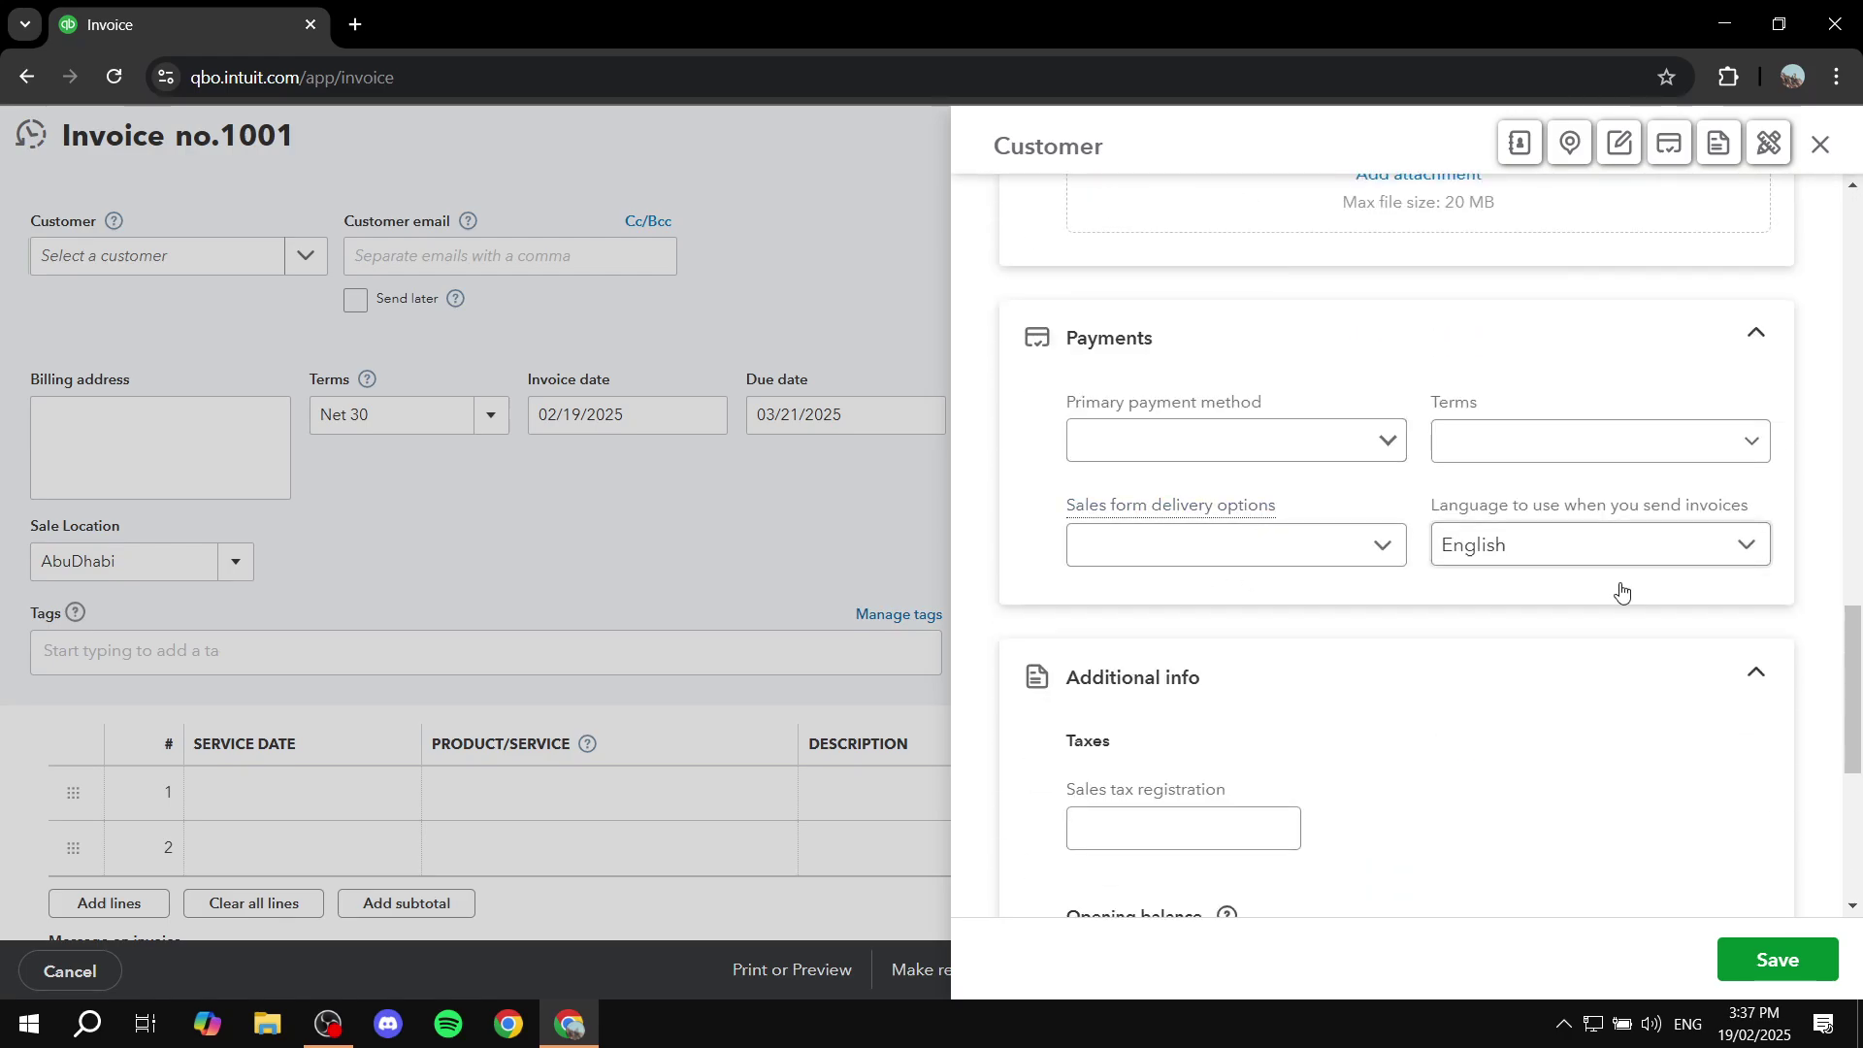
{"action": "scroll", "coordinate": [1472, 408], "scroll_direction": "up", "scroll_amount": 7}
{"action": "scroll", "coordinate": [1456, 417], "scroll_direction": "up", "scroll_amount": 15}
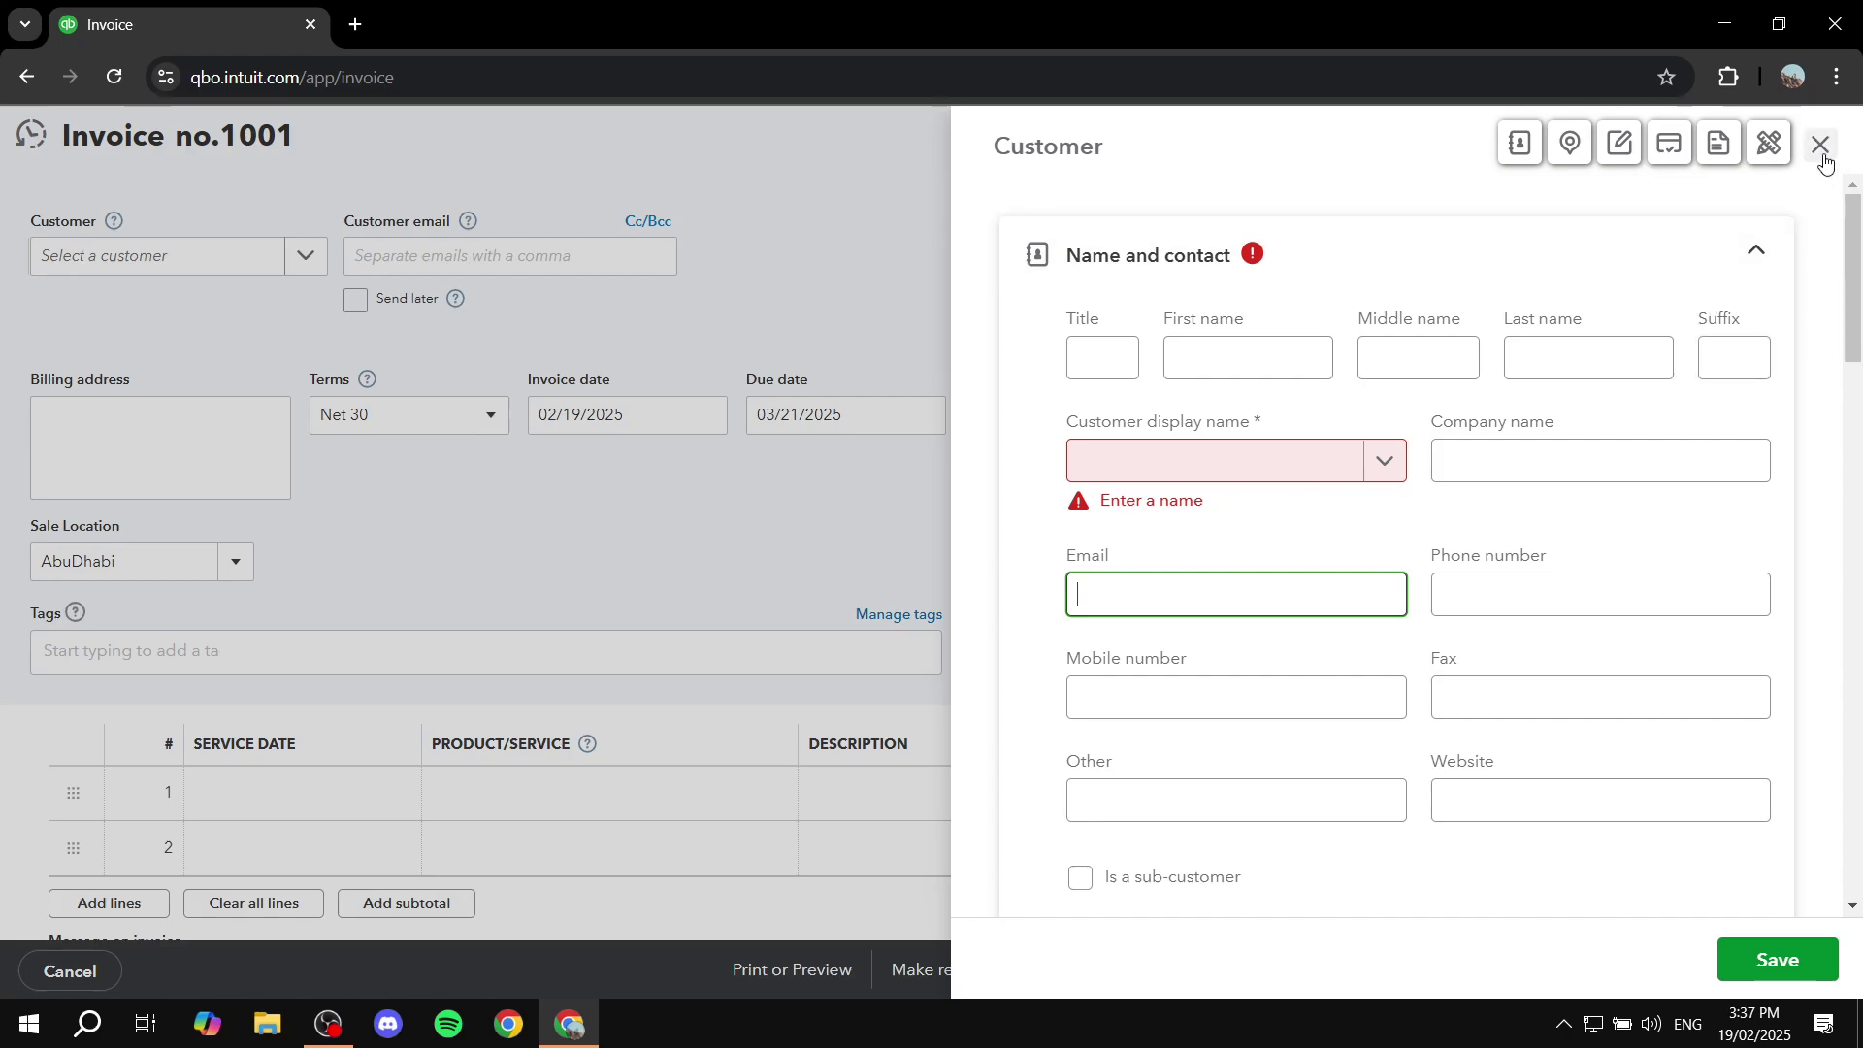
Step: Discard the empty customer form and pick Mr Example as the invoice's customer
{"action": "left_click", "coordinate": [1822, 155]}
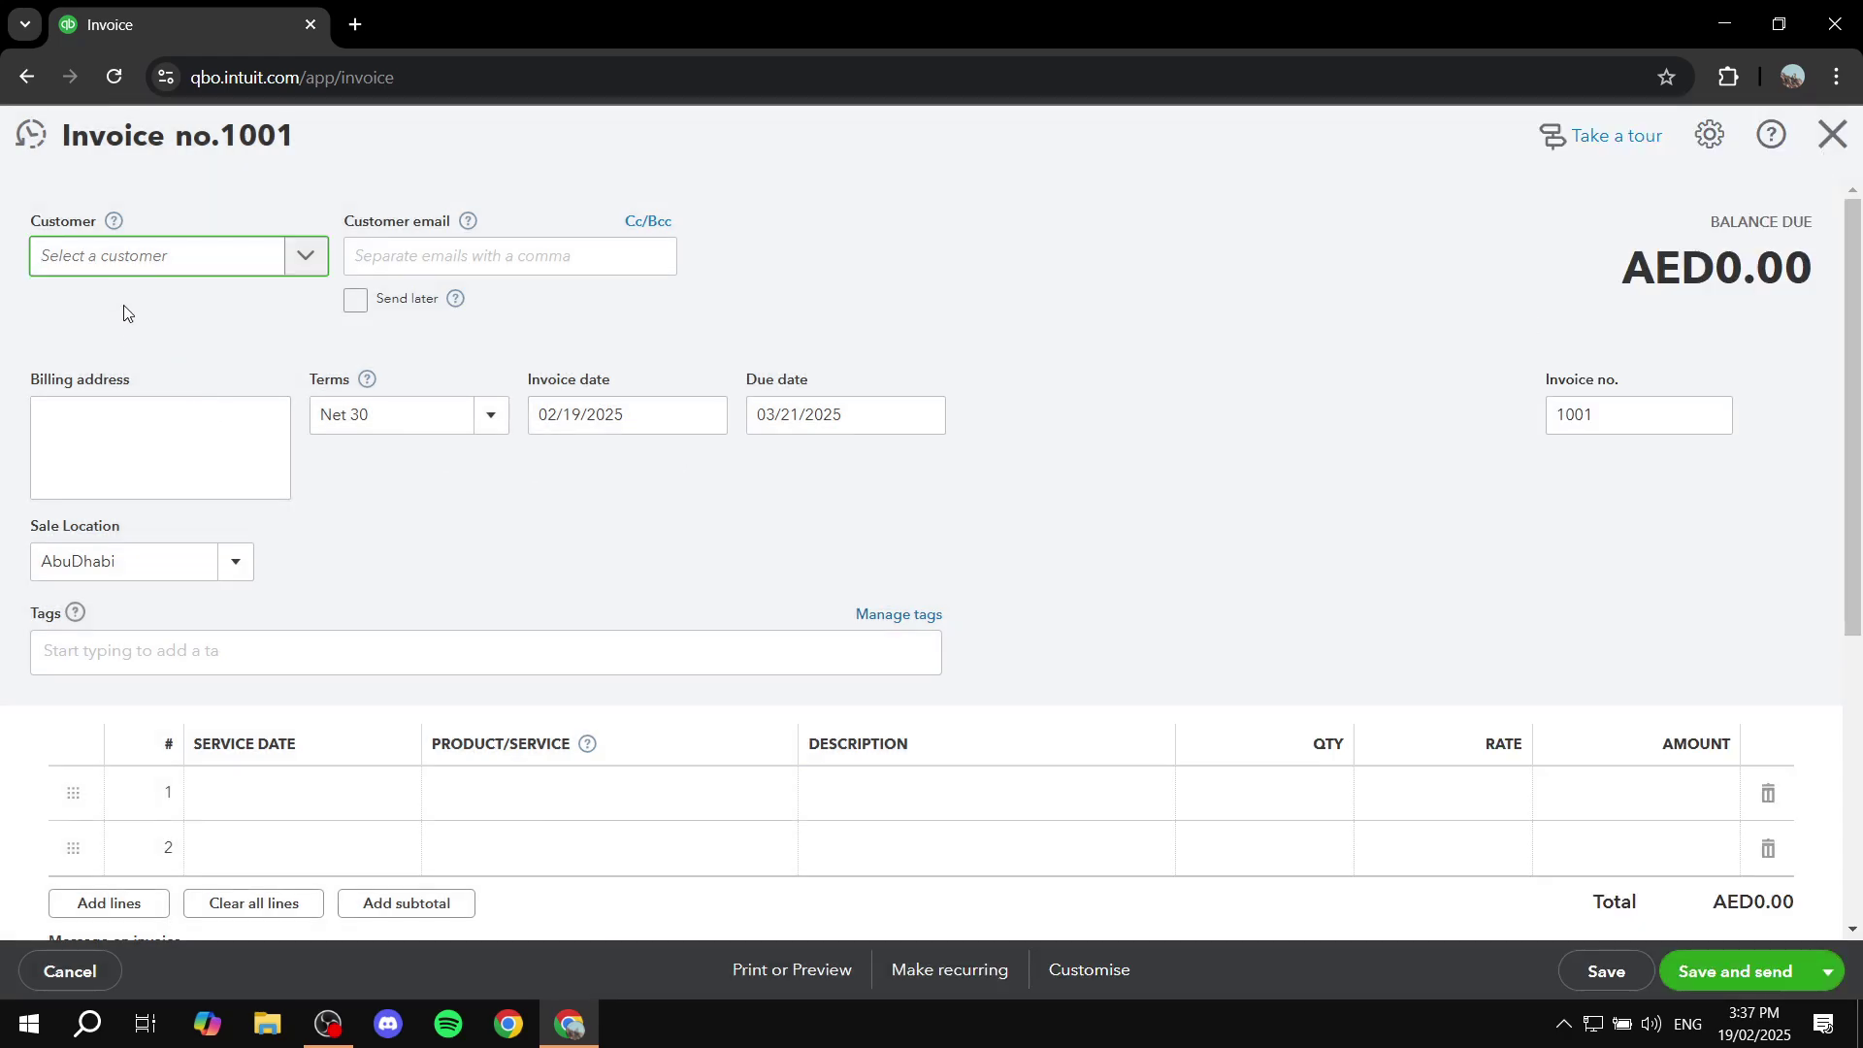
{"action": "left_click", "coordinate": [124, 258]}
{"action": "left_click", "coordinate": [136, 358]}
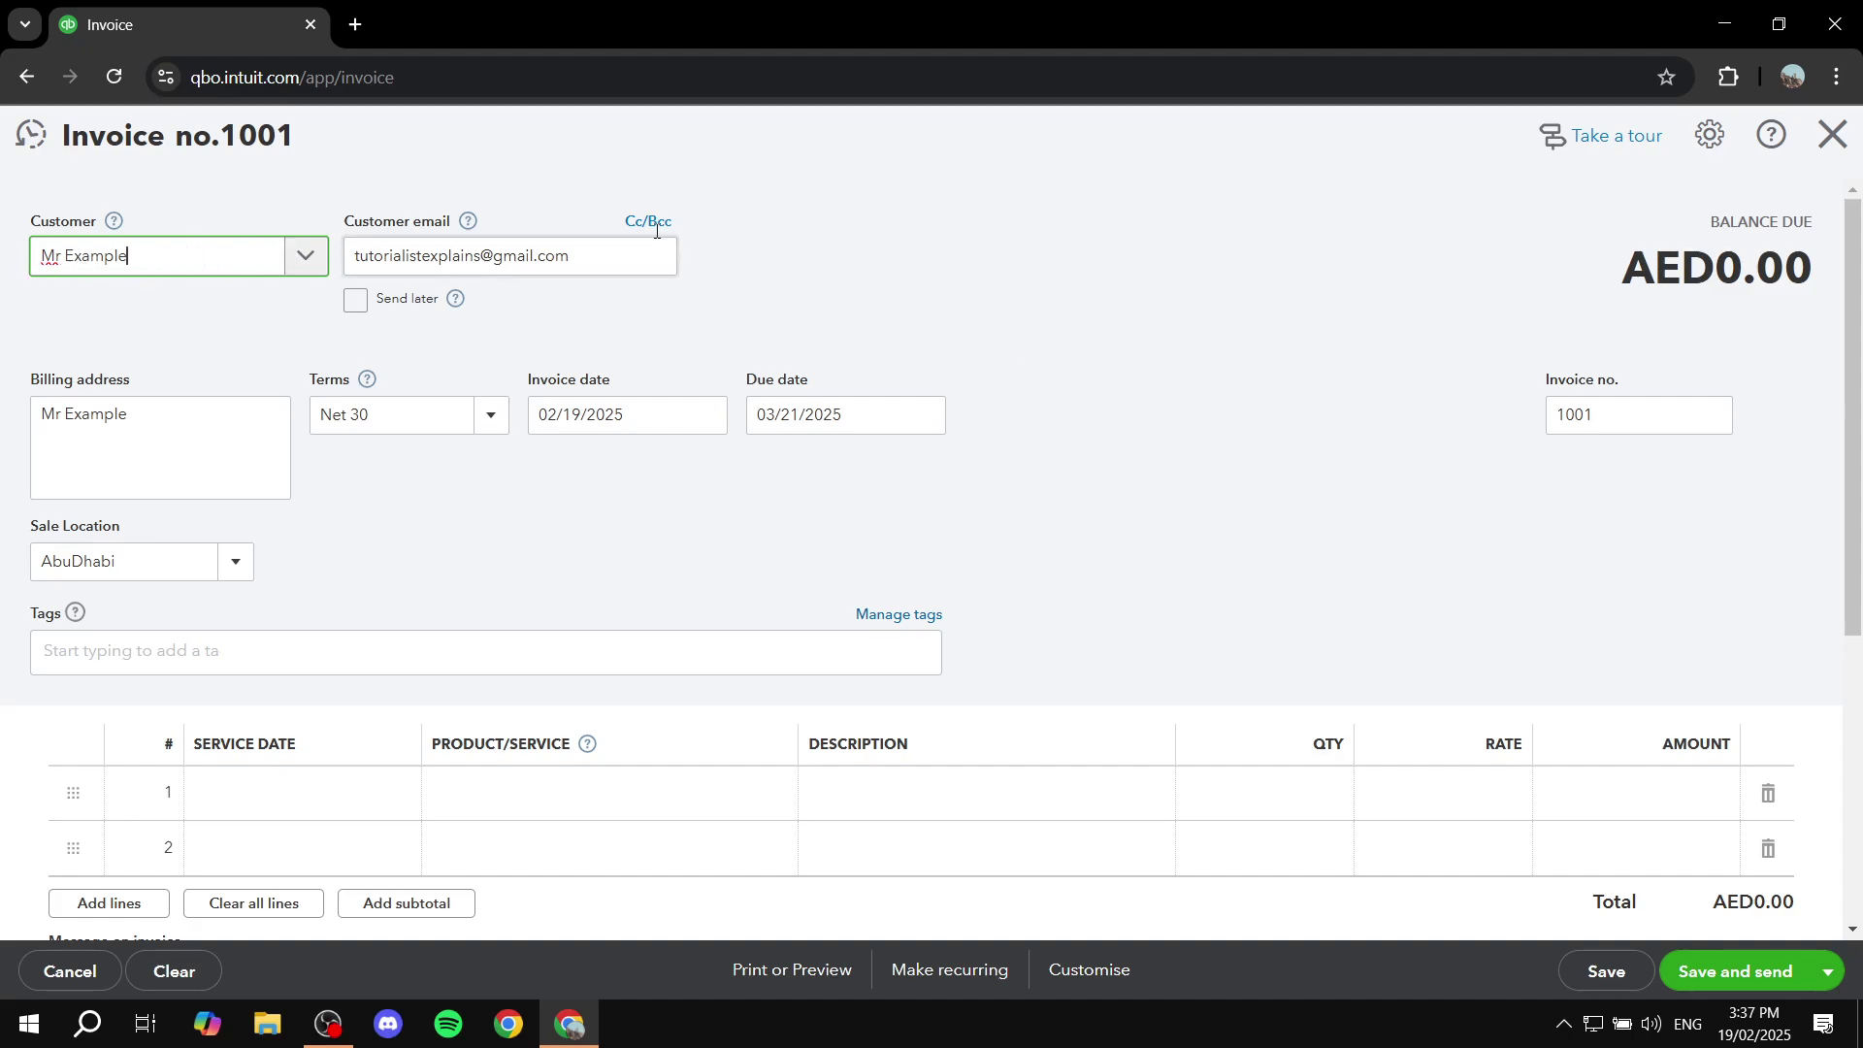
{"action": "left_click", "coordinate": [241, 260]}
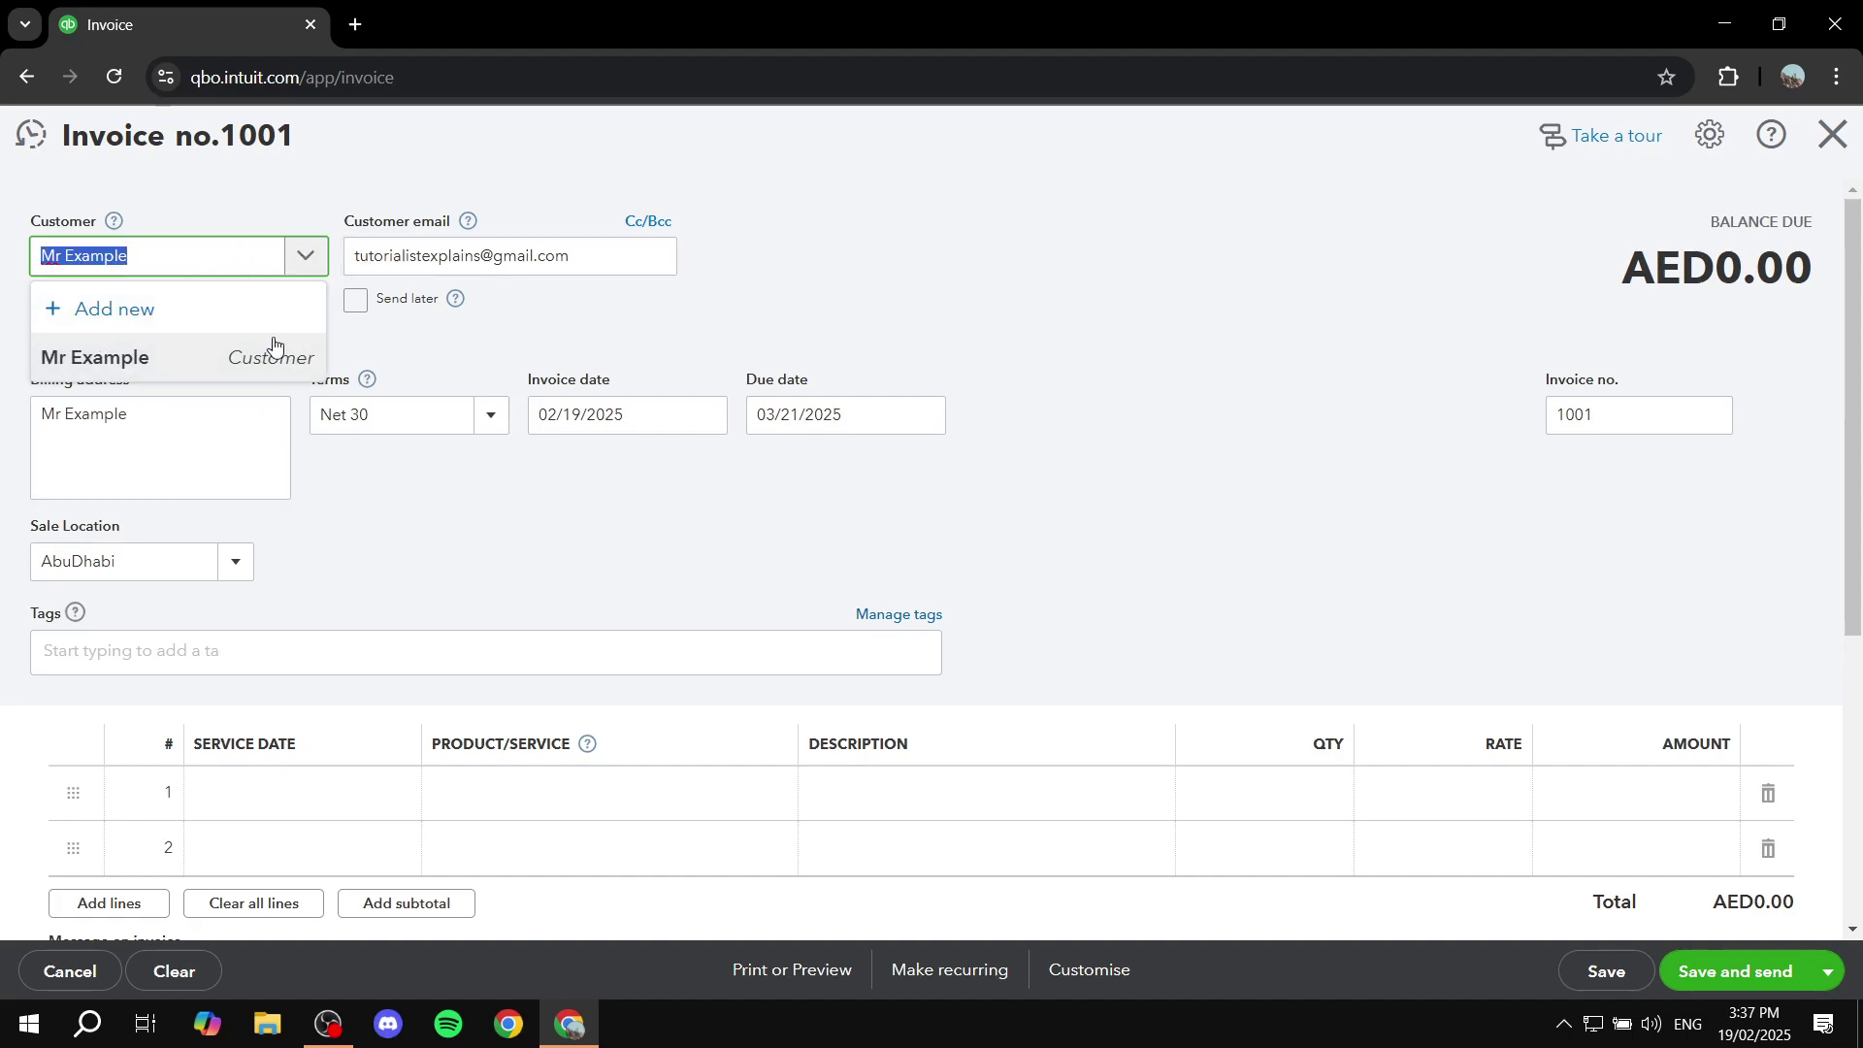
{"action": "left_click", "coordinate": [250, 269]}
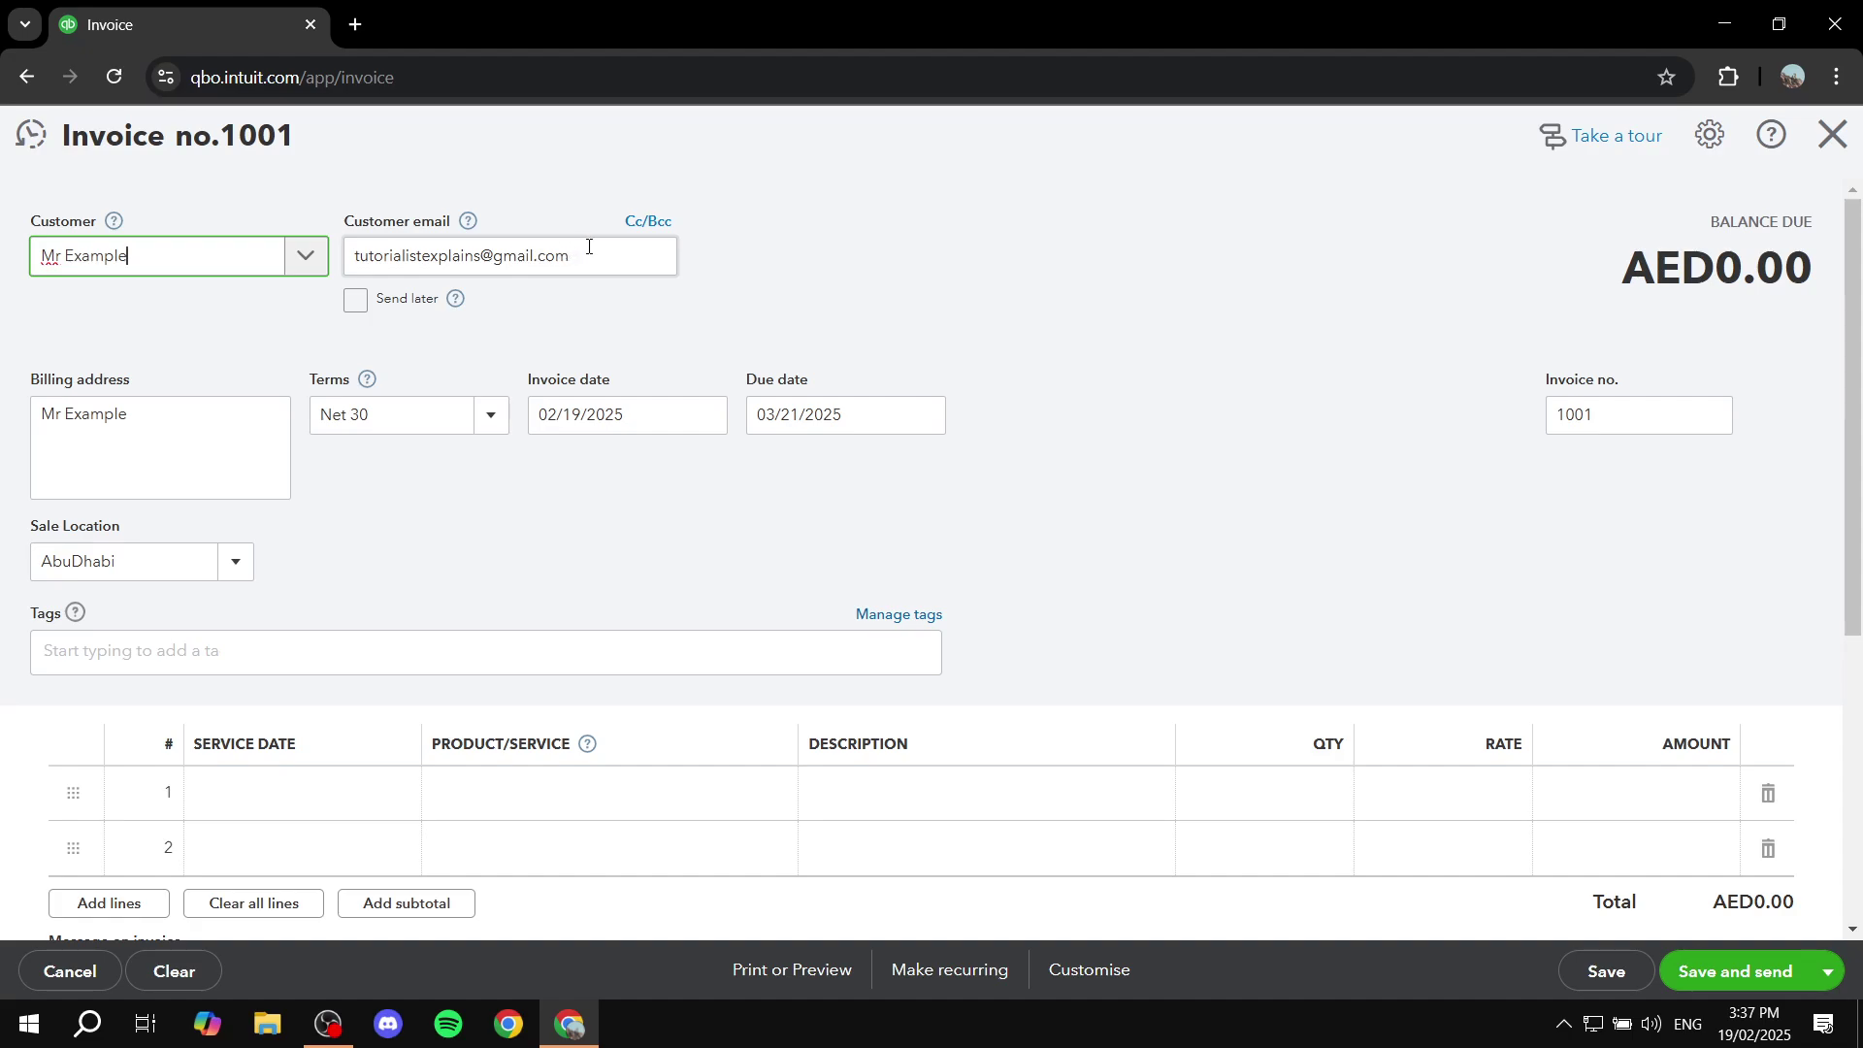
Step: Check the auto-filled e-mail and billing address on invoice 1001
{"action": "left_click", "coordinate": [583, 261]}
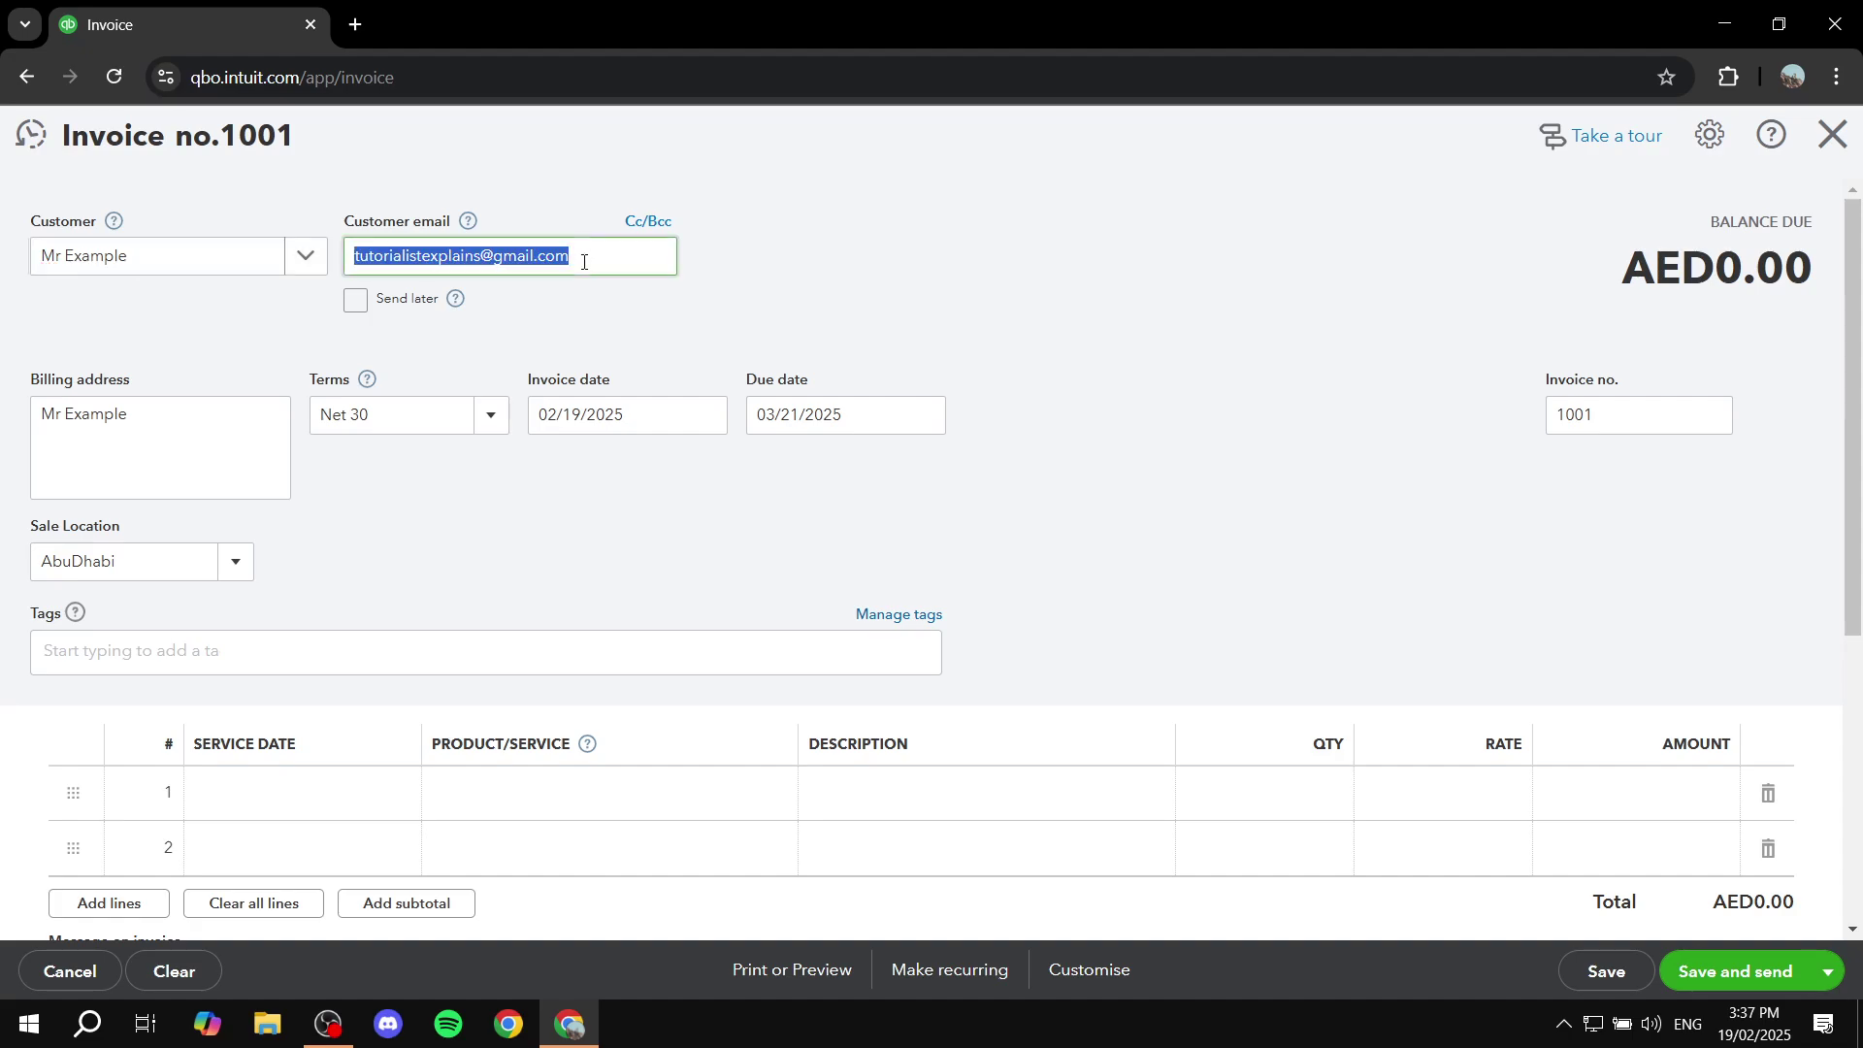
{"action": "left_click", "coordinate": [854, 275]}
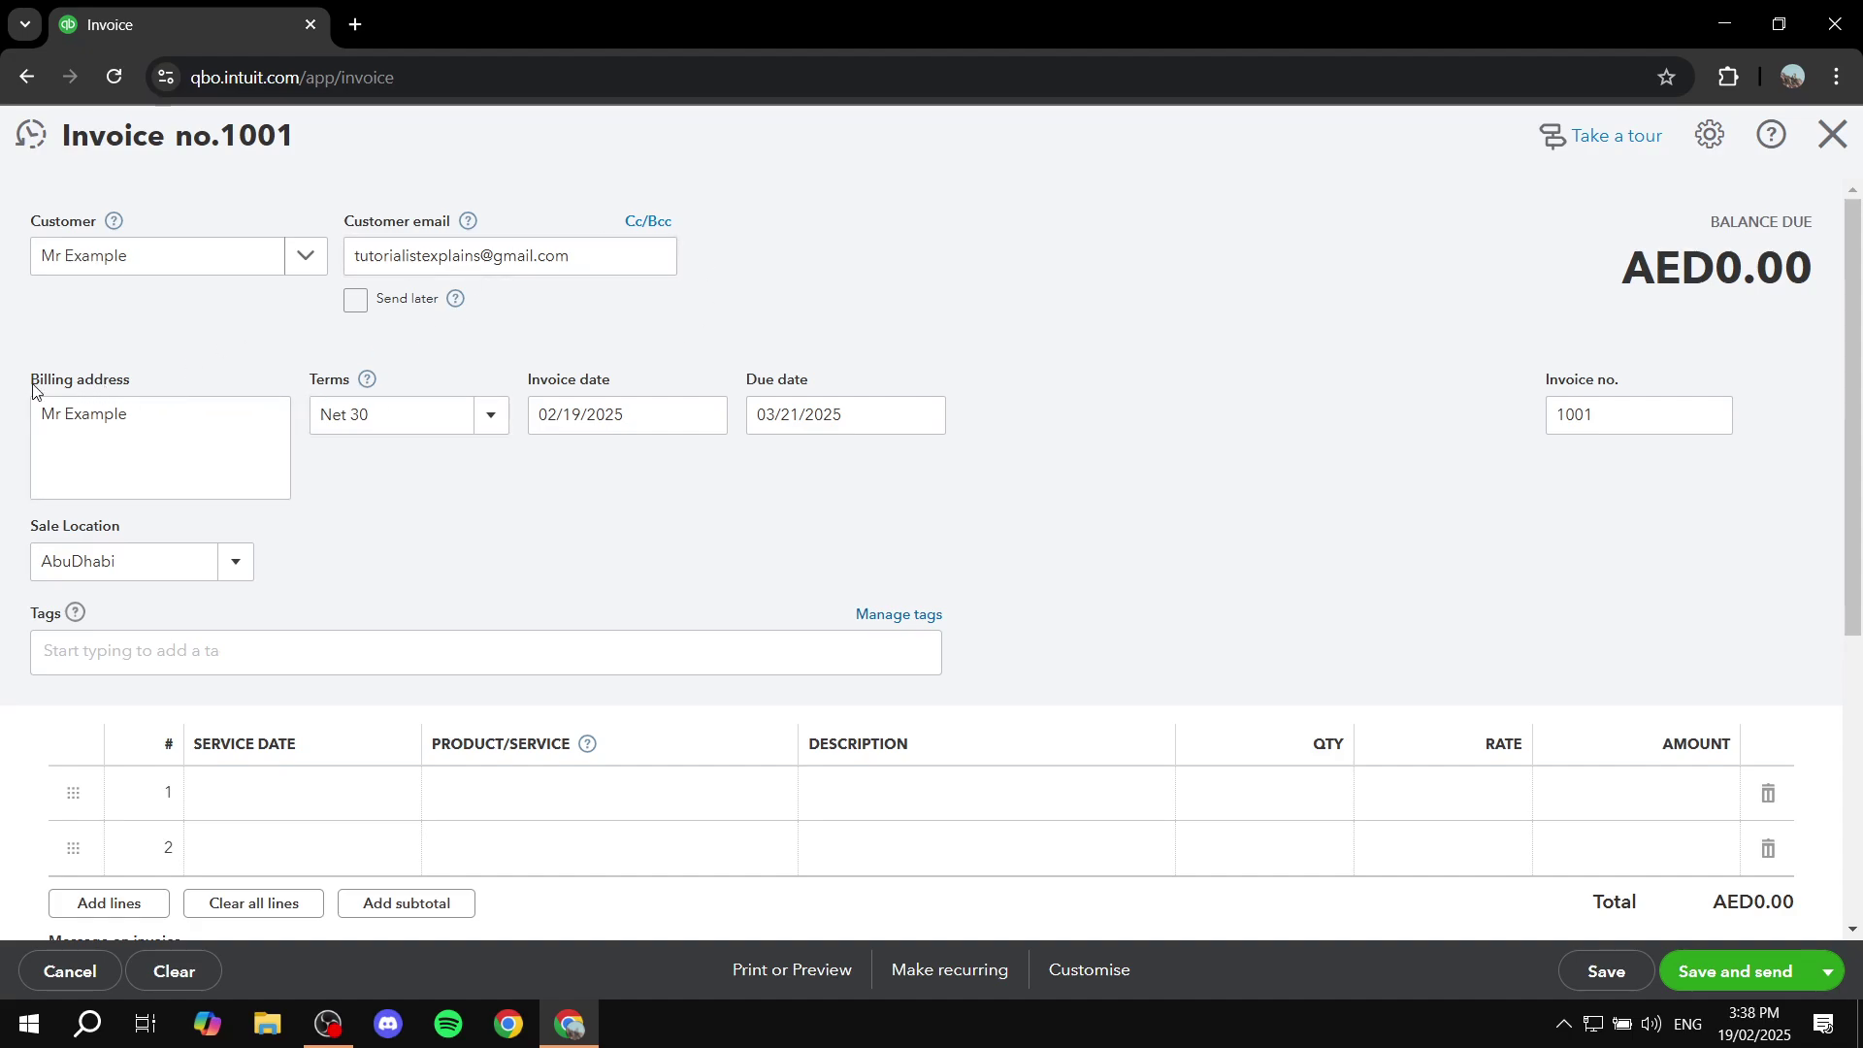
{"action": "left_click_drag", "start_coordinate": [33, 379], "coordinate": [177, 376]}
{"action": "left_click", "coordinate": [191, 380]}
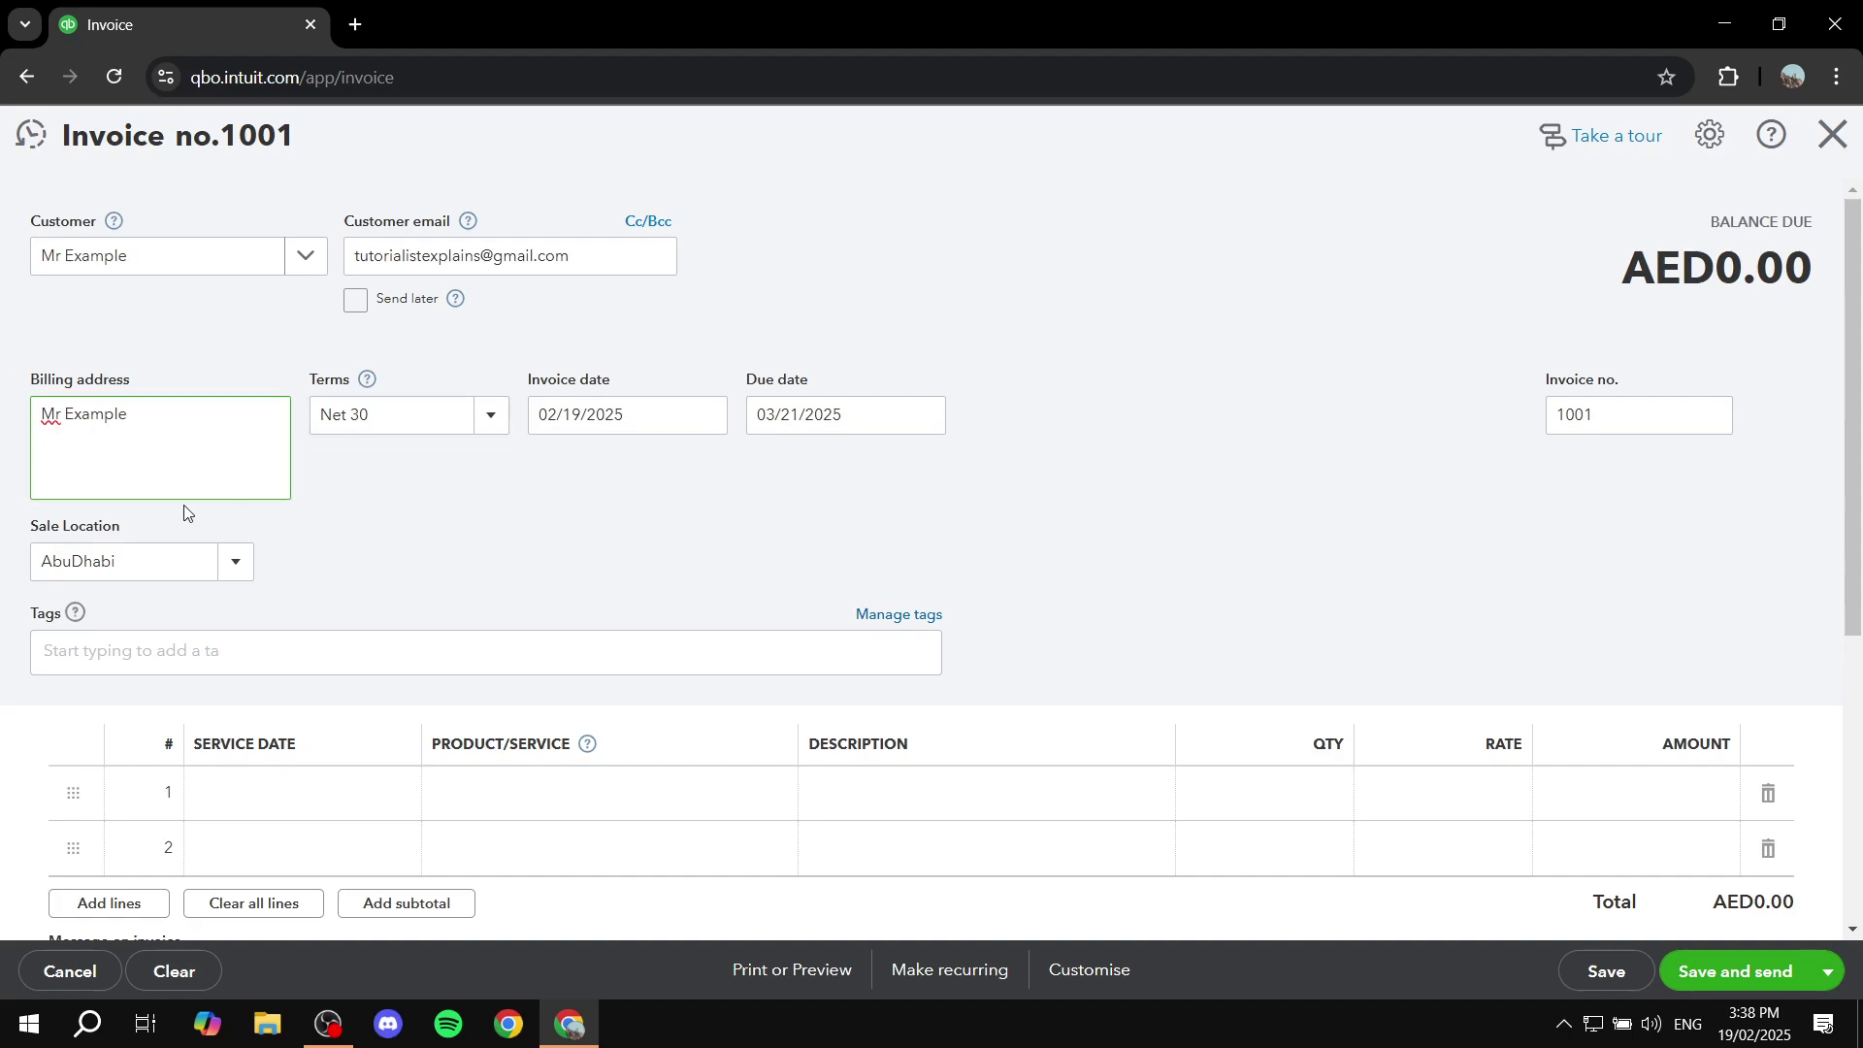
{"action": "left_click", "coordinate": [483, 418]}
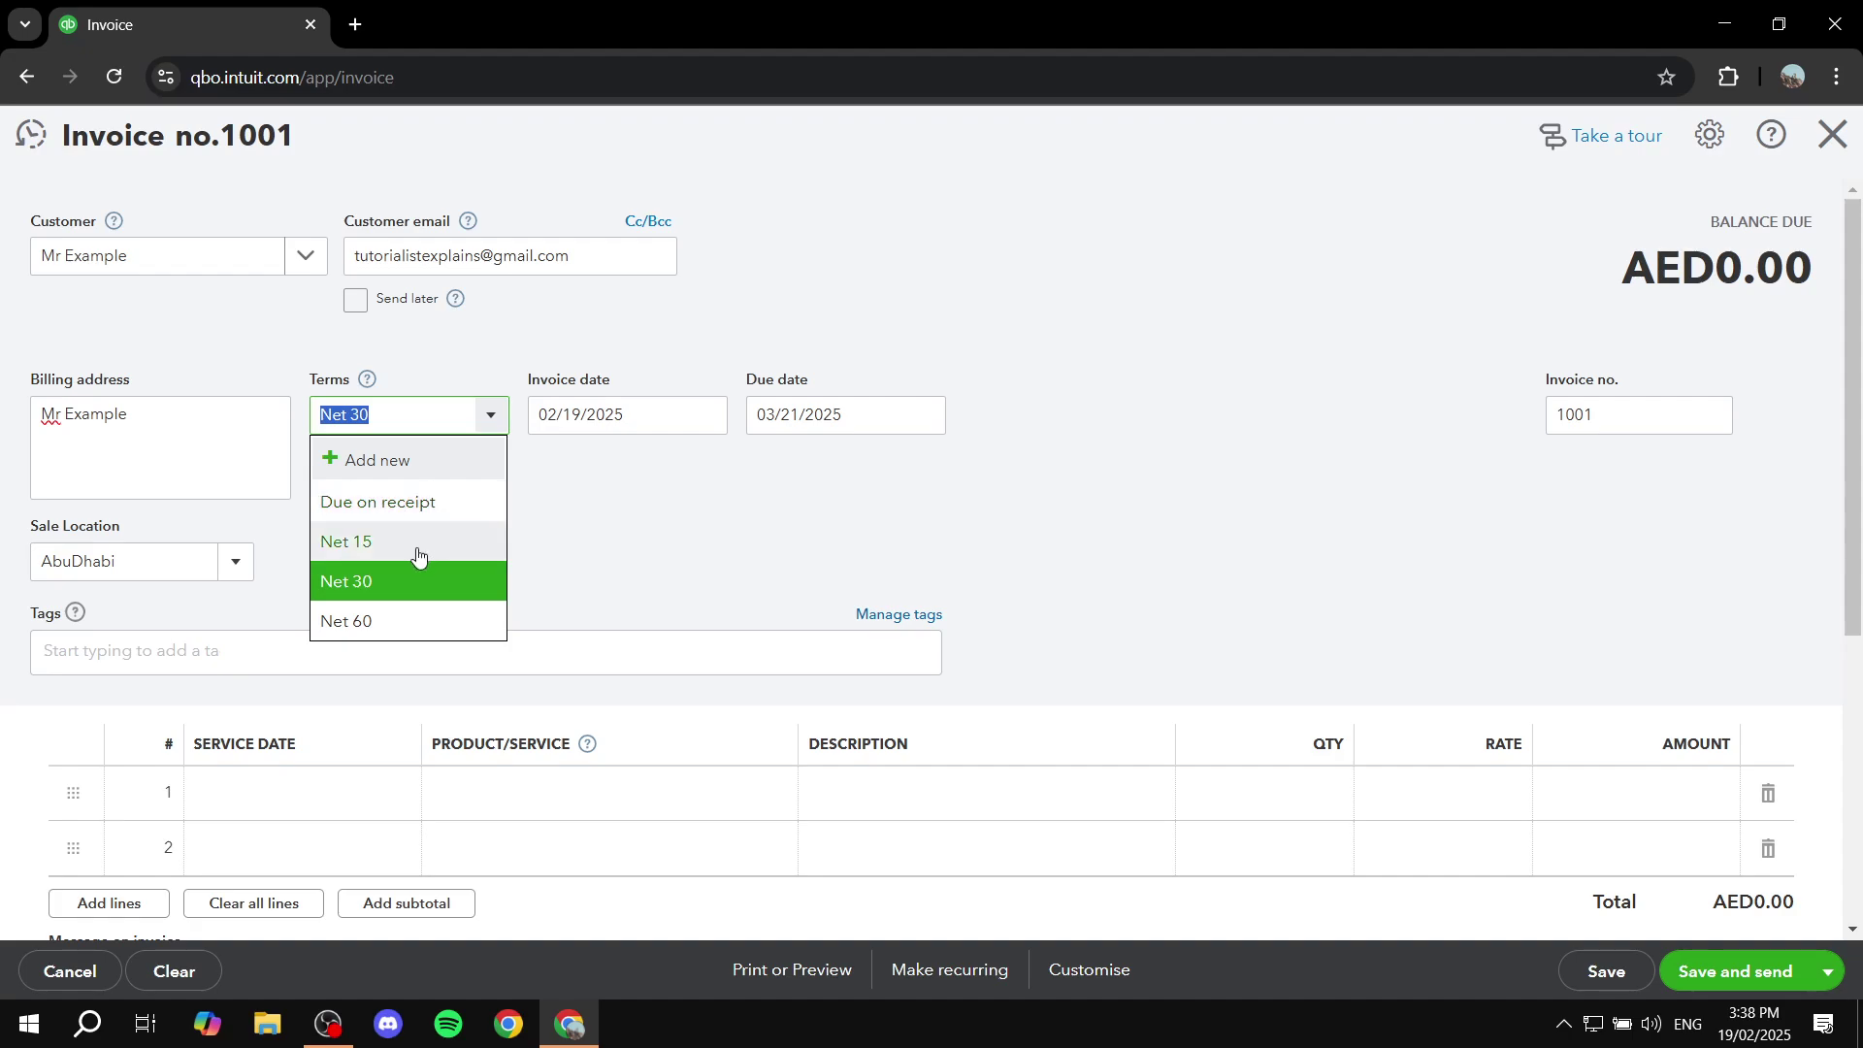
{"action": "left_click", "coordinate": [488, 416]}
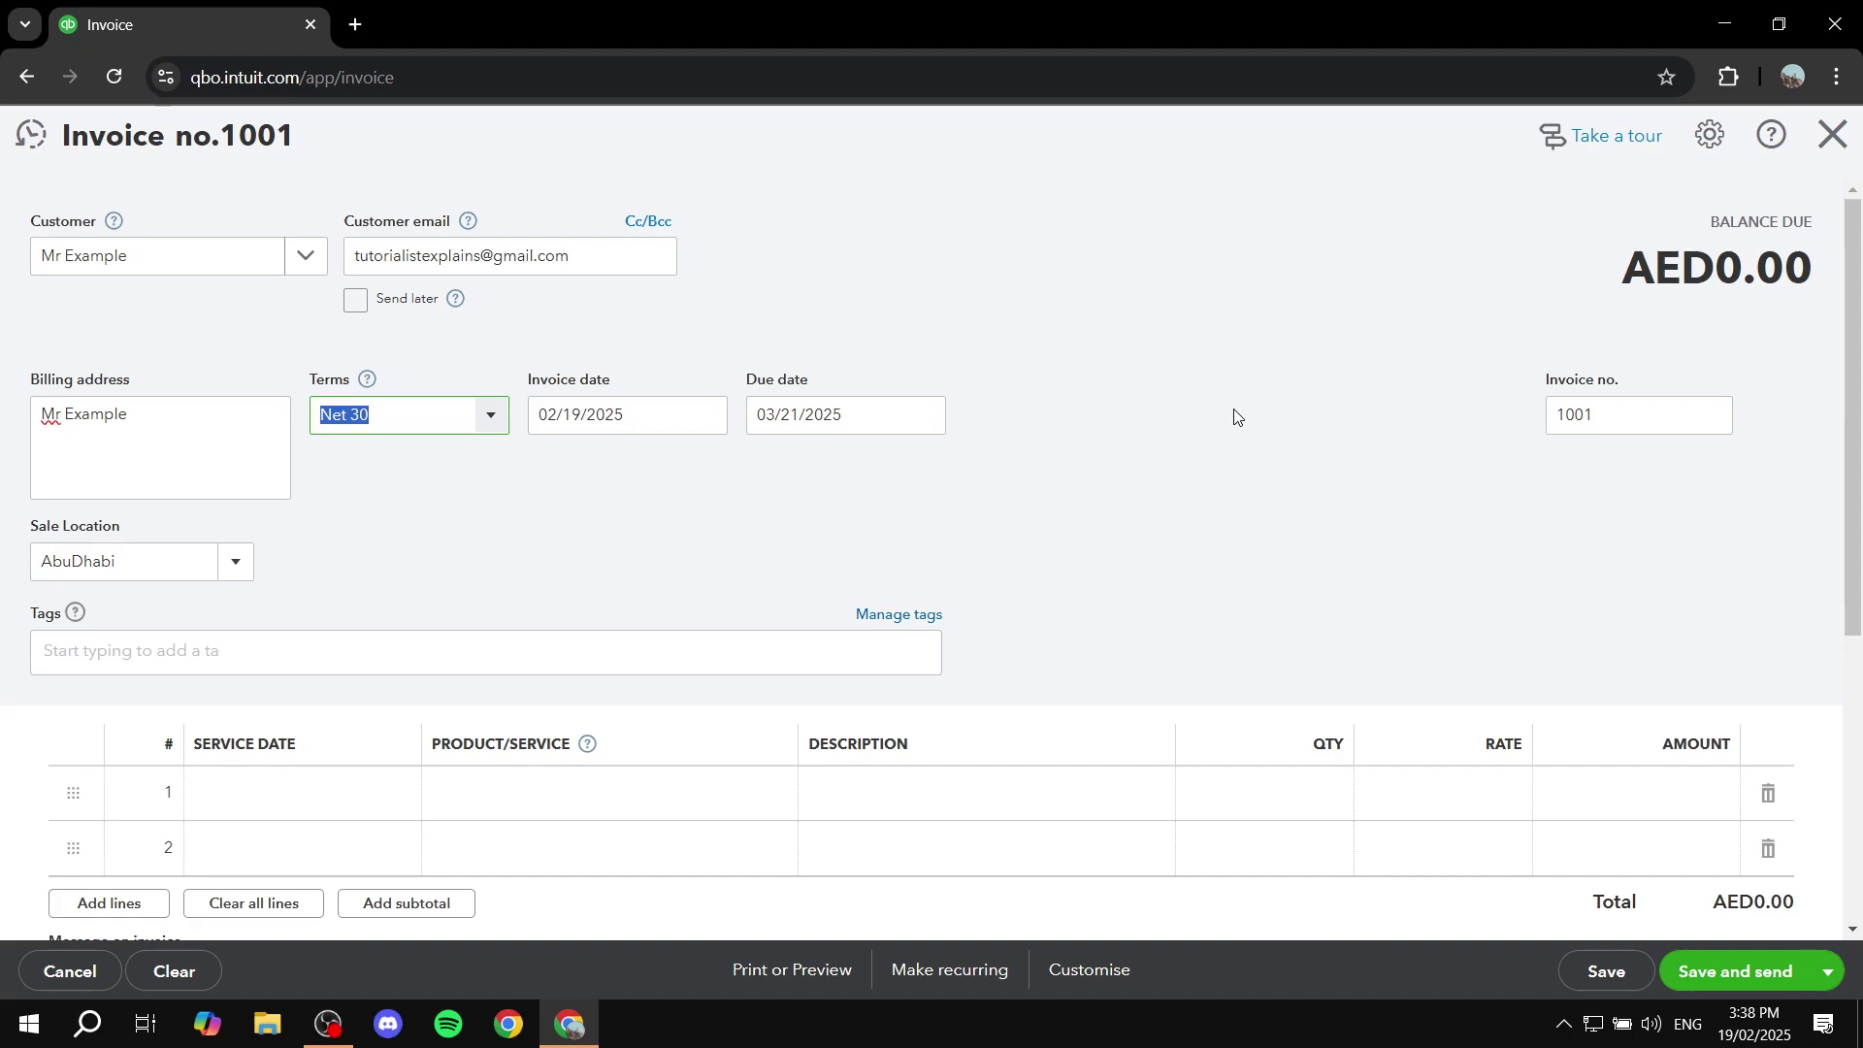
{"action": "scroll", "coordinate": [1235, 418], "scroll_direction": "down", "scroll_amount": 1}
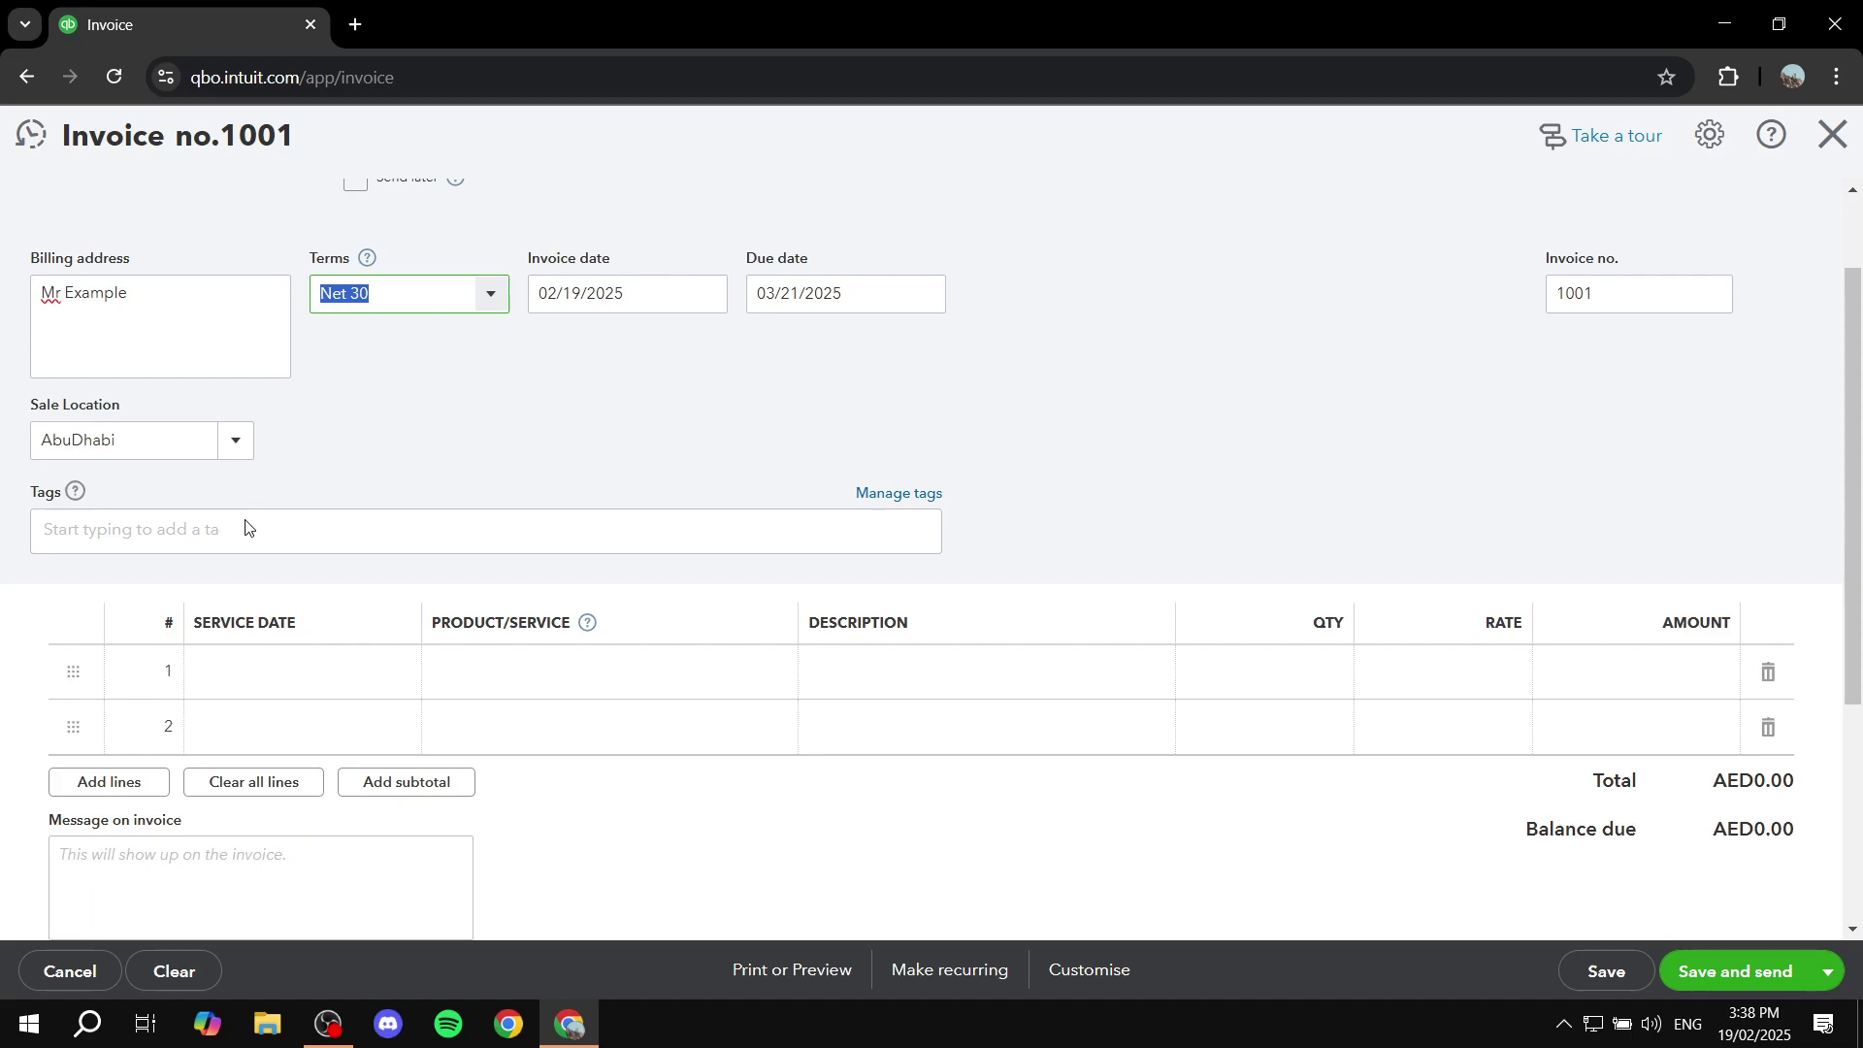
{"action": "left_click", "coordinate": [240, 555]}
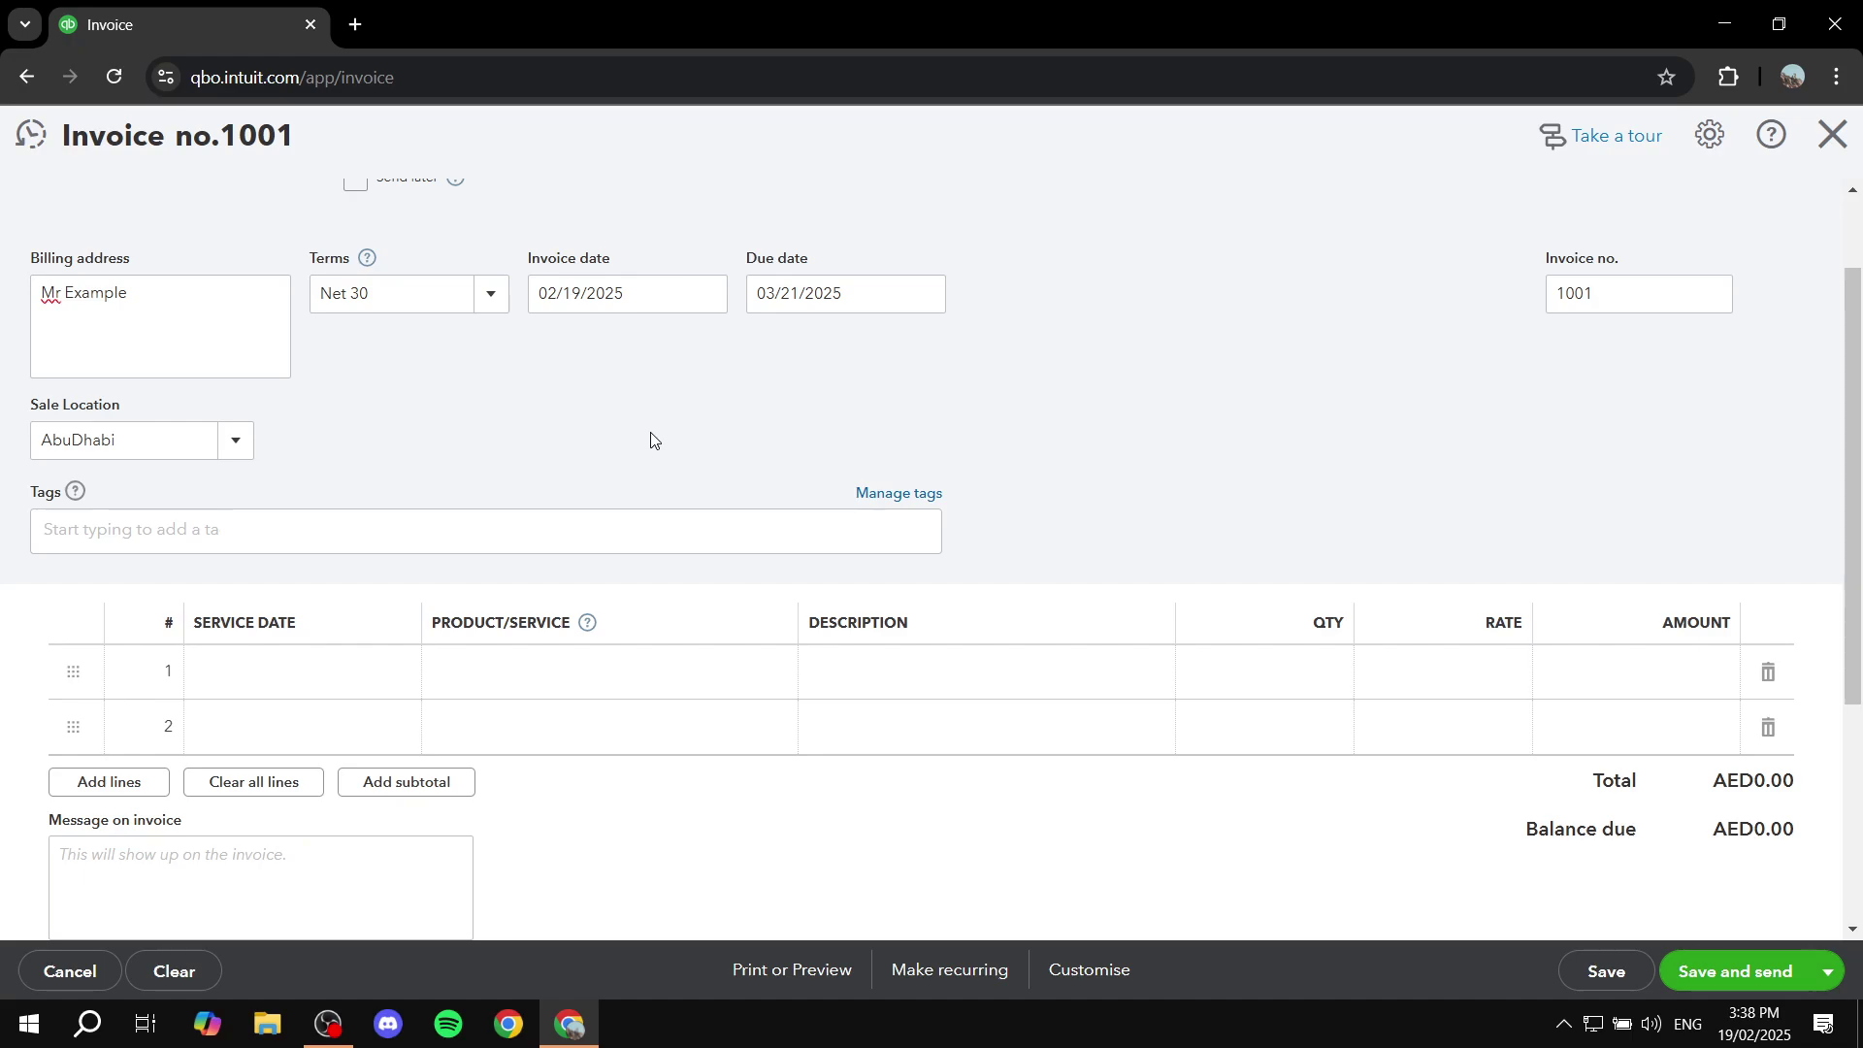
Step: Edit invoice line 1, open its service date calendar, and list products Add new, Hours, Services
{"action": "scroll", "coordinate": [651, 442], "scroll_direction": "down", "scroll_amount": 3}
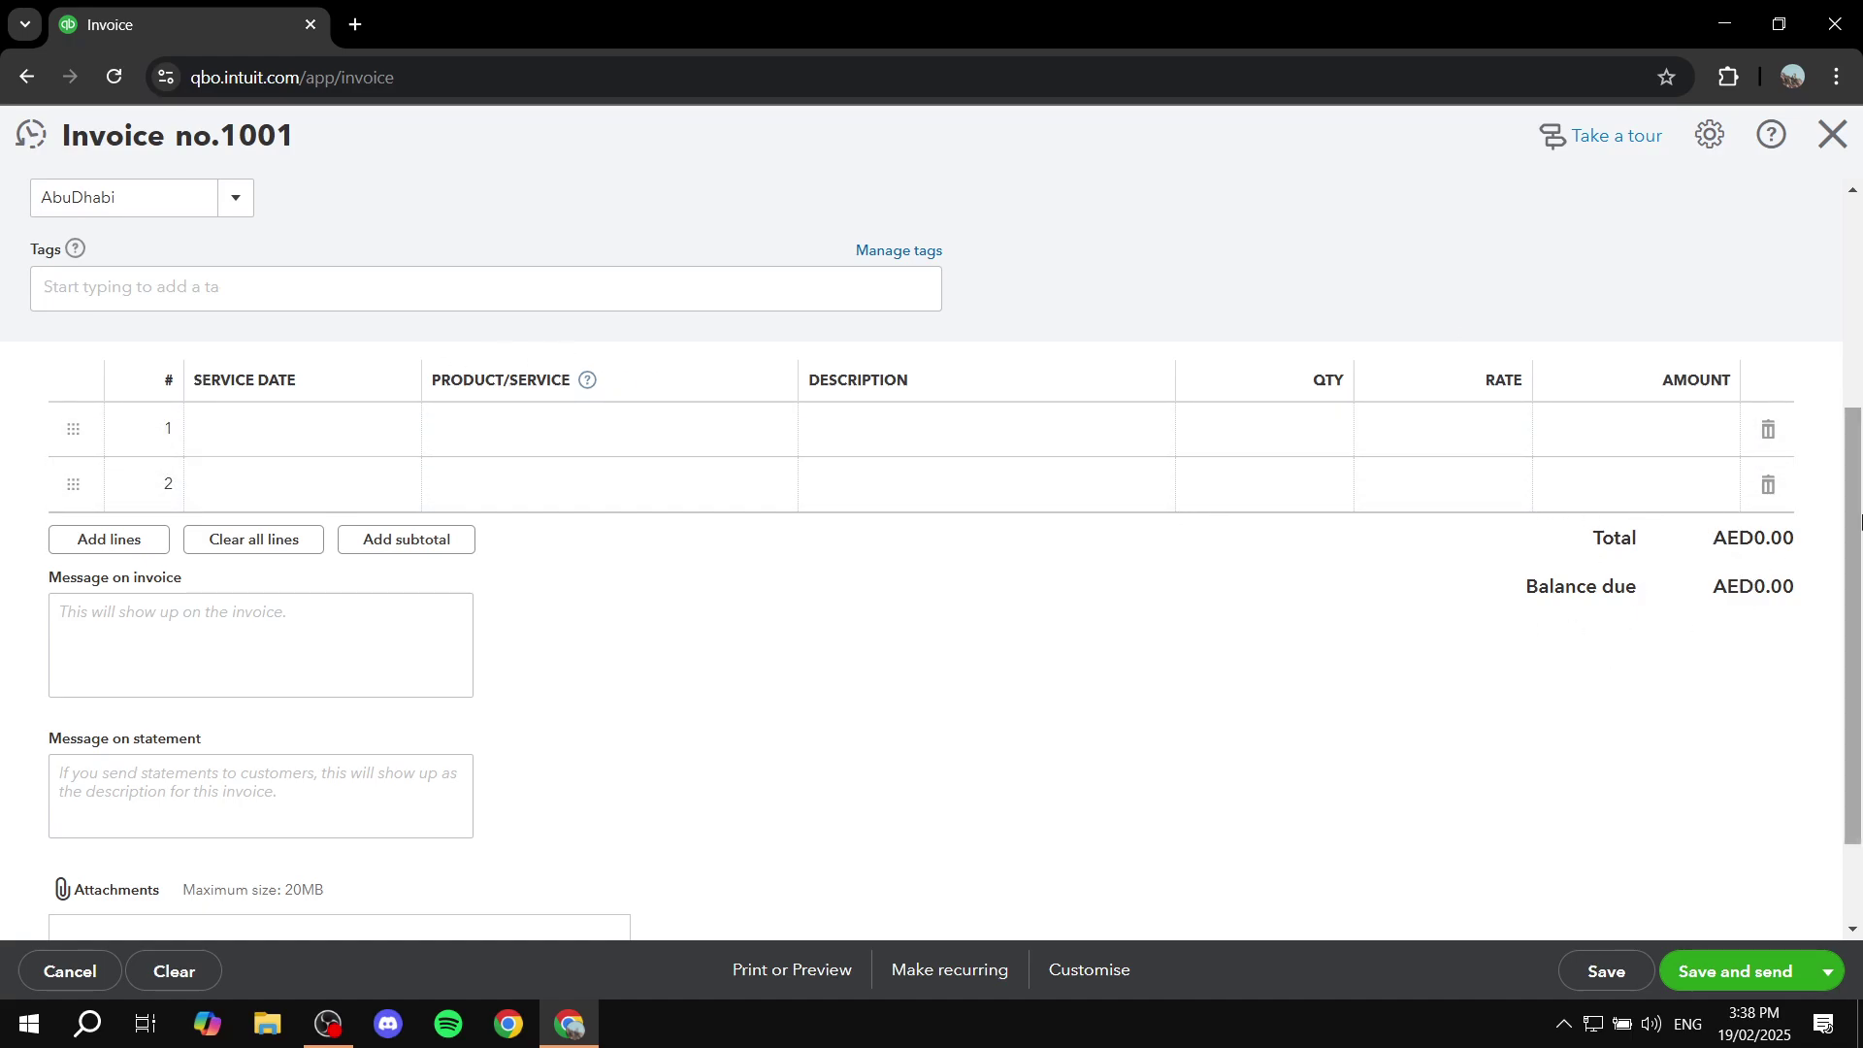
{"action": "left_click", "coordinate": [144, 440]}
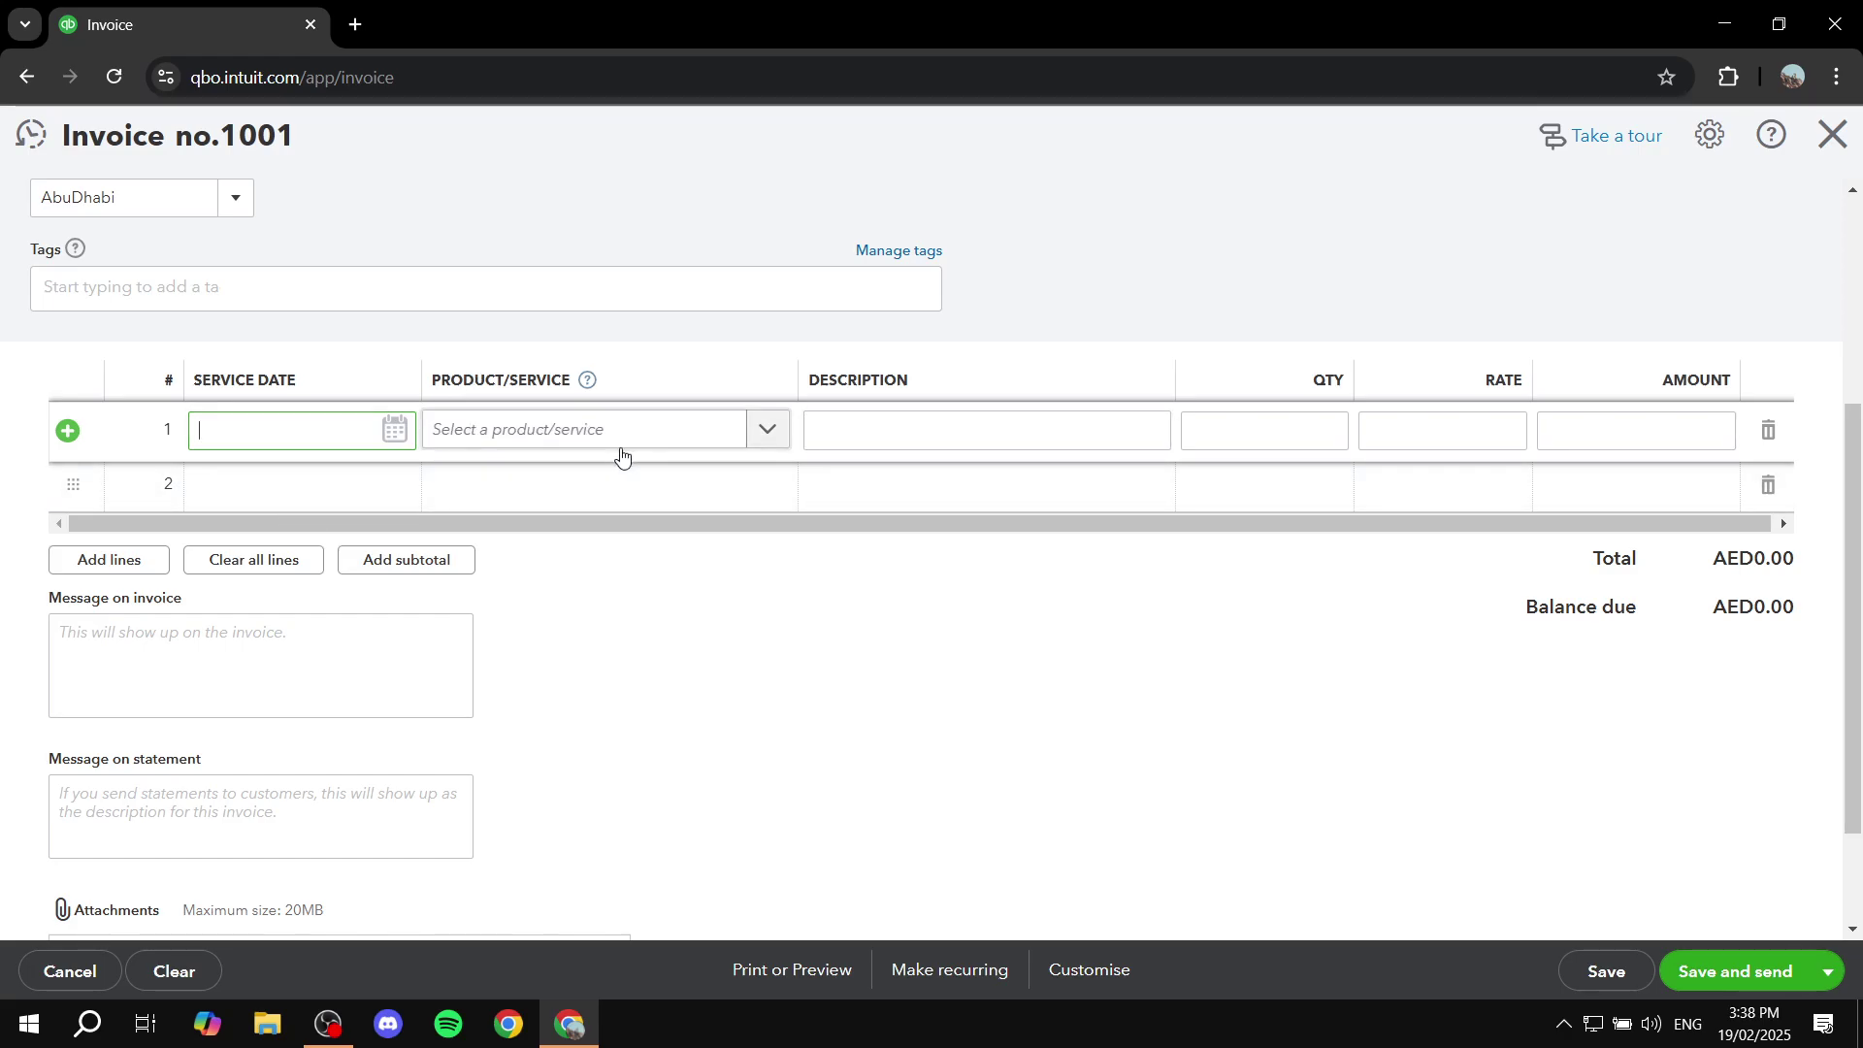
{"action": "left_click", "coordinate": [144, 560]}
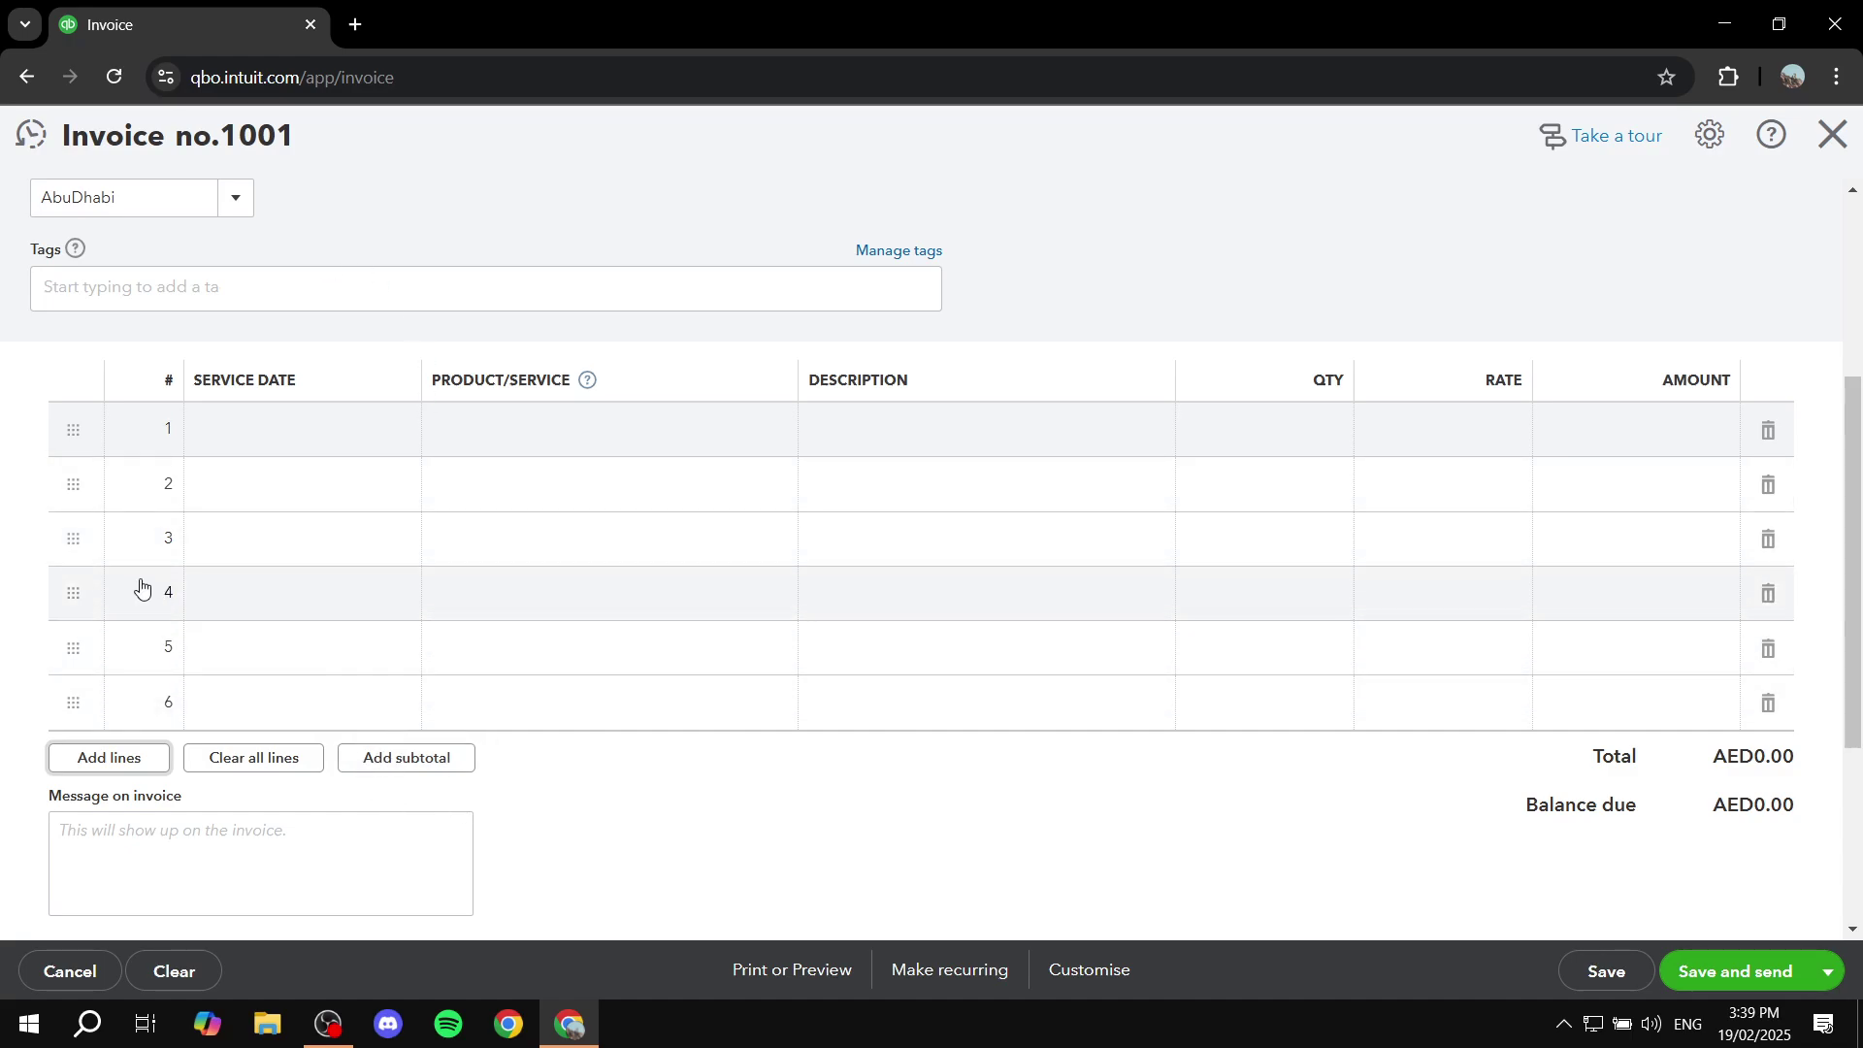
{"action": "left_click", "coordinate": [336, 434]}
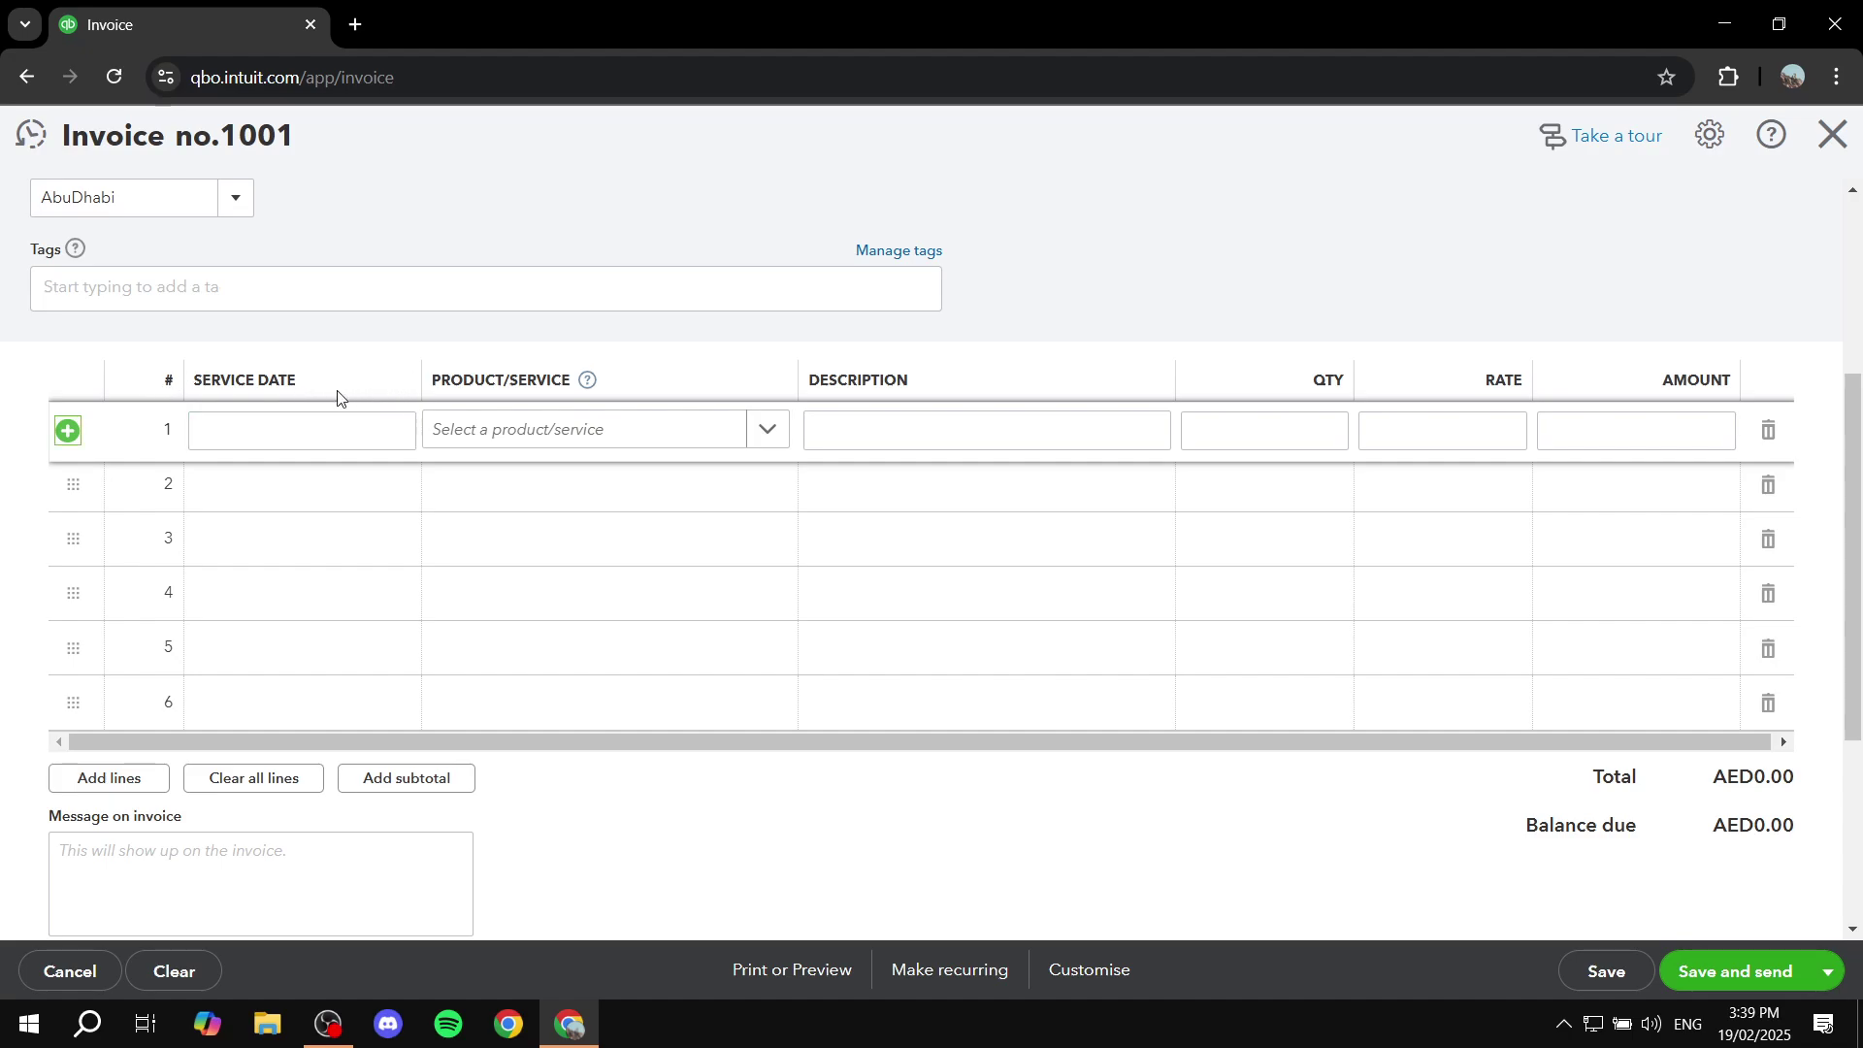
{"action": "left_click", "coordinate": [306, 423]}
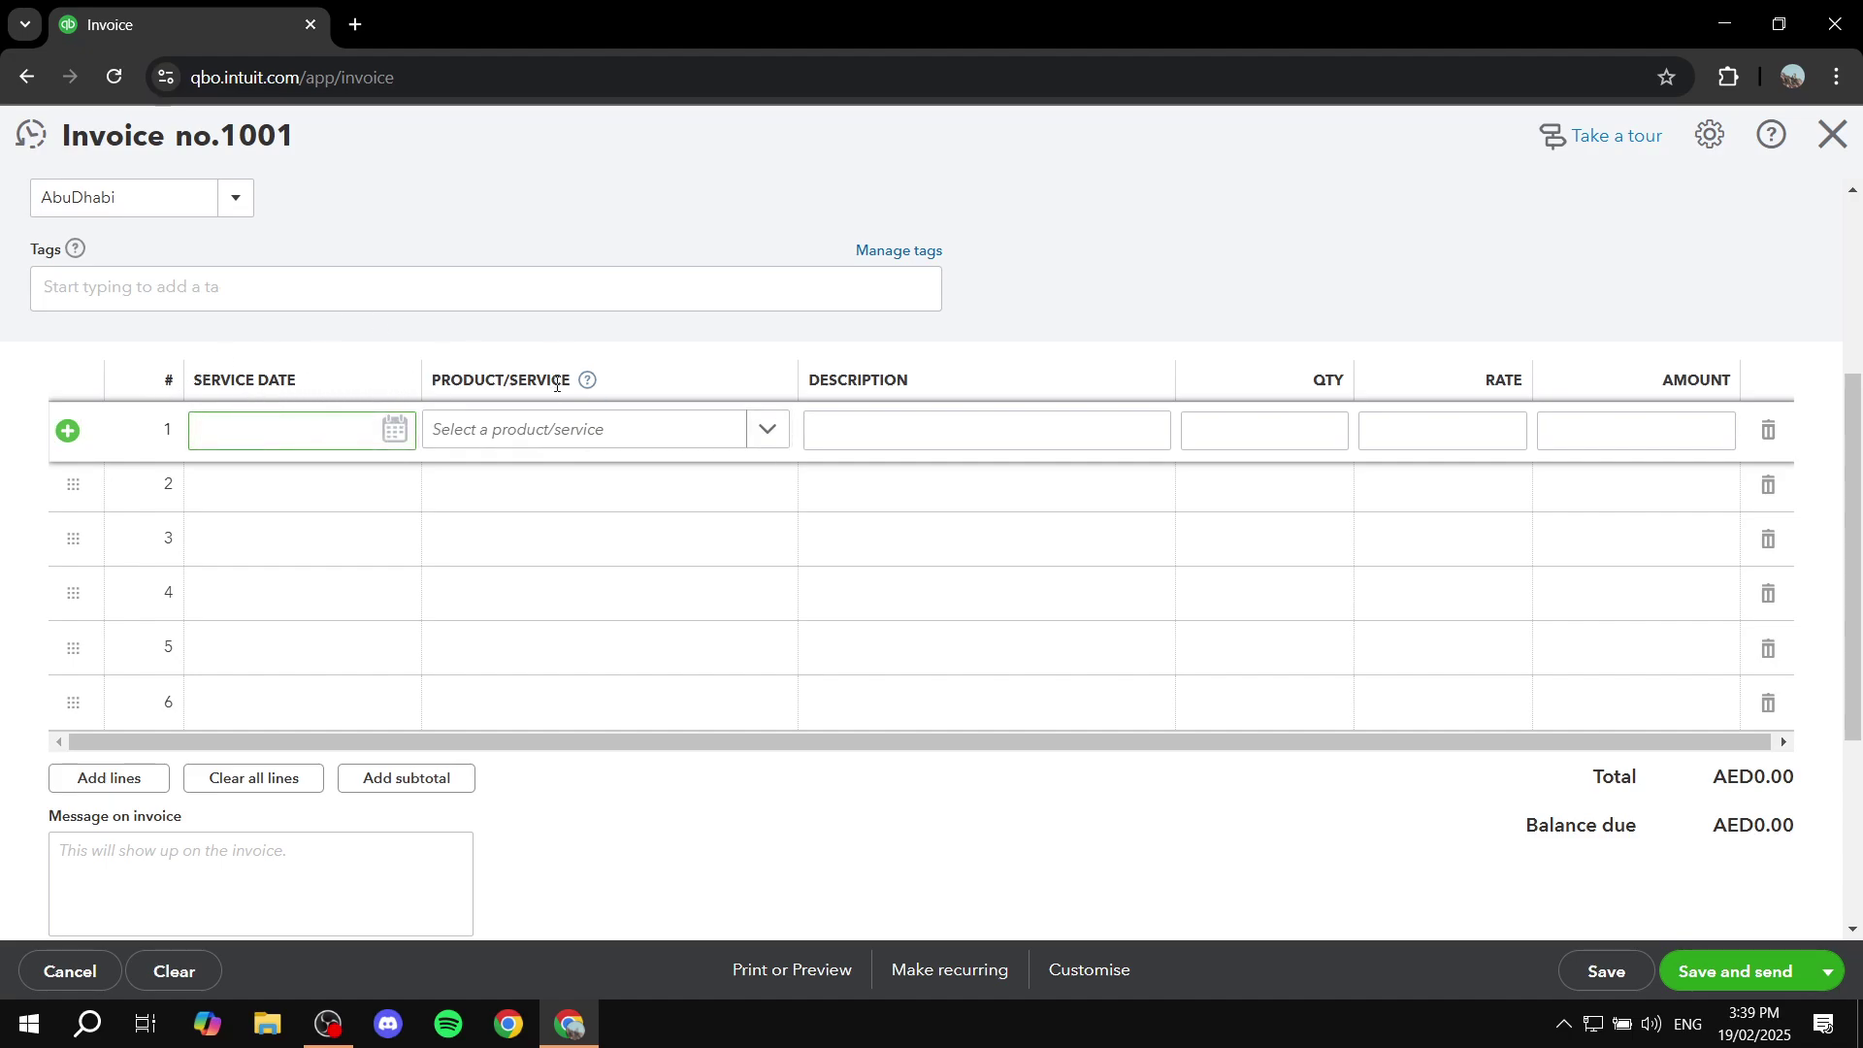
{"action": "left_click", "coordinate": [393, 434]}
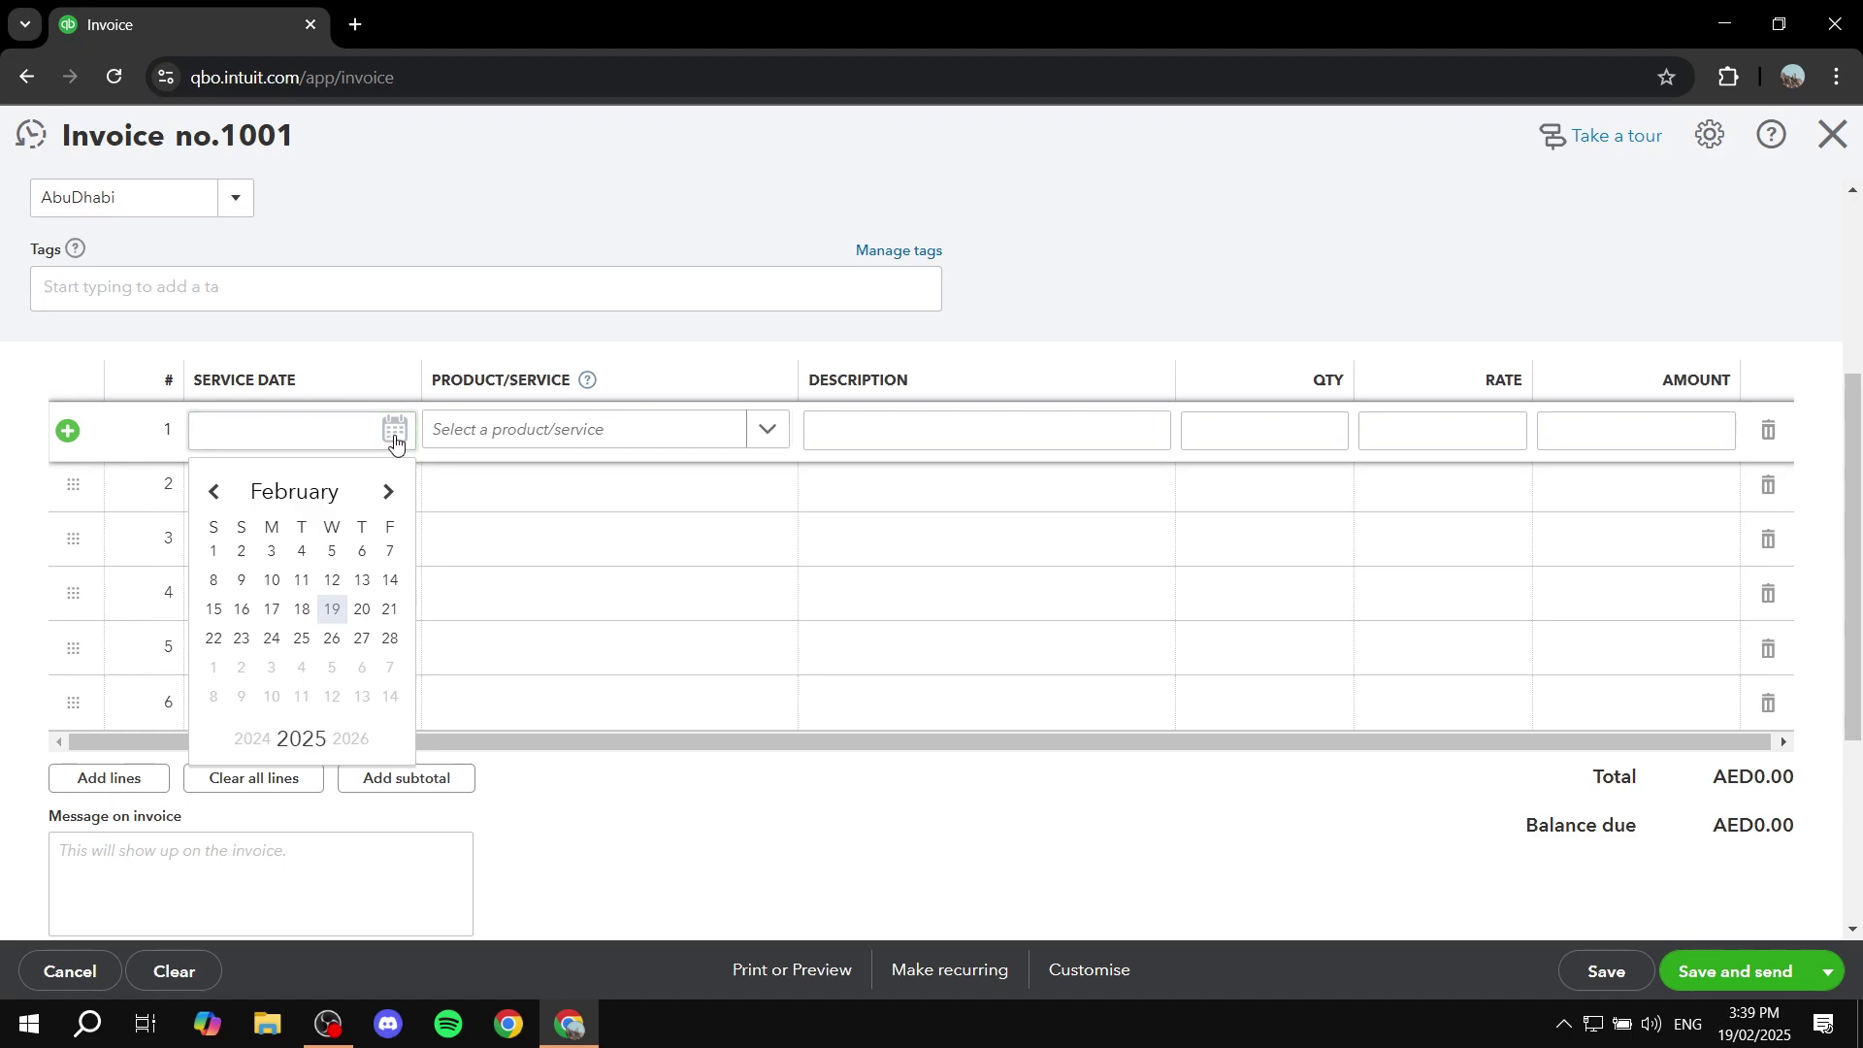
{"action": "left_click", "coordinate": [562, 428]}
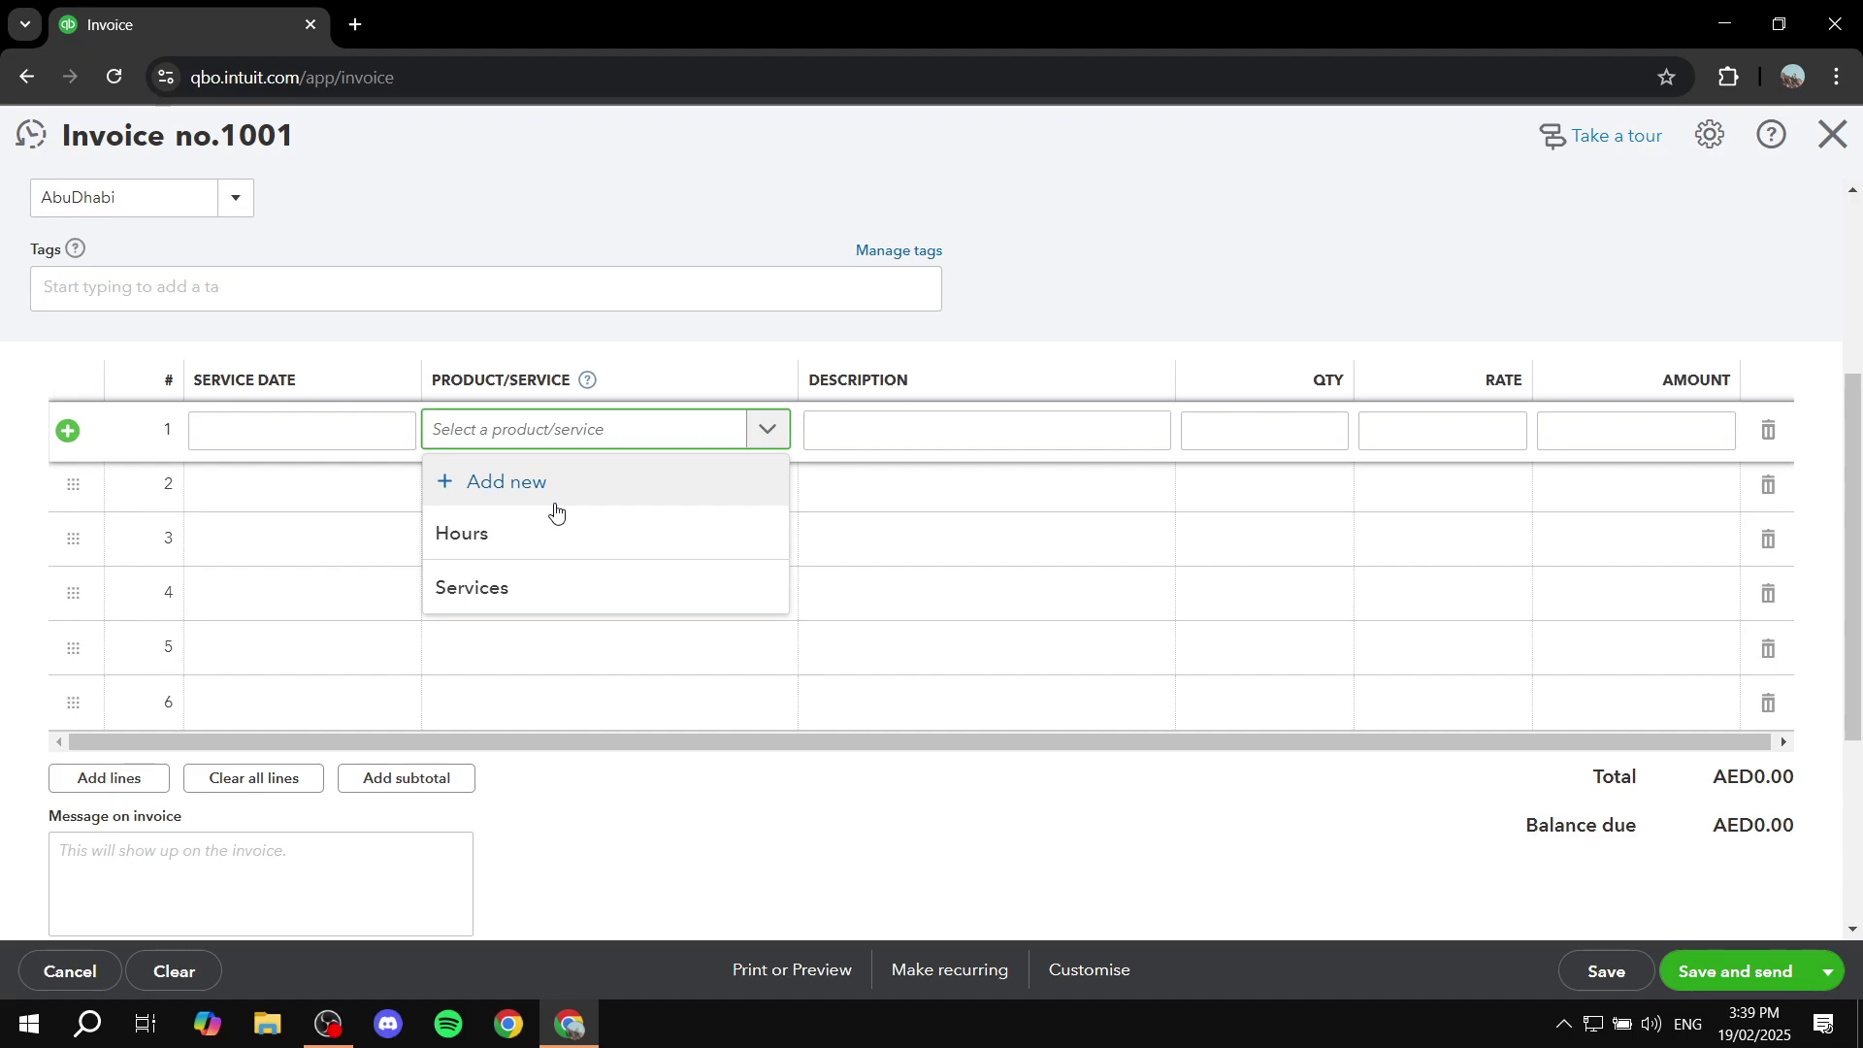
Step: Start a new product named Test Service with item type Service
{"action": "left_click", "coordinate": [505, 483]}
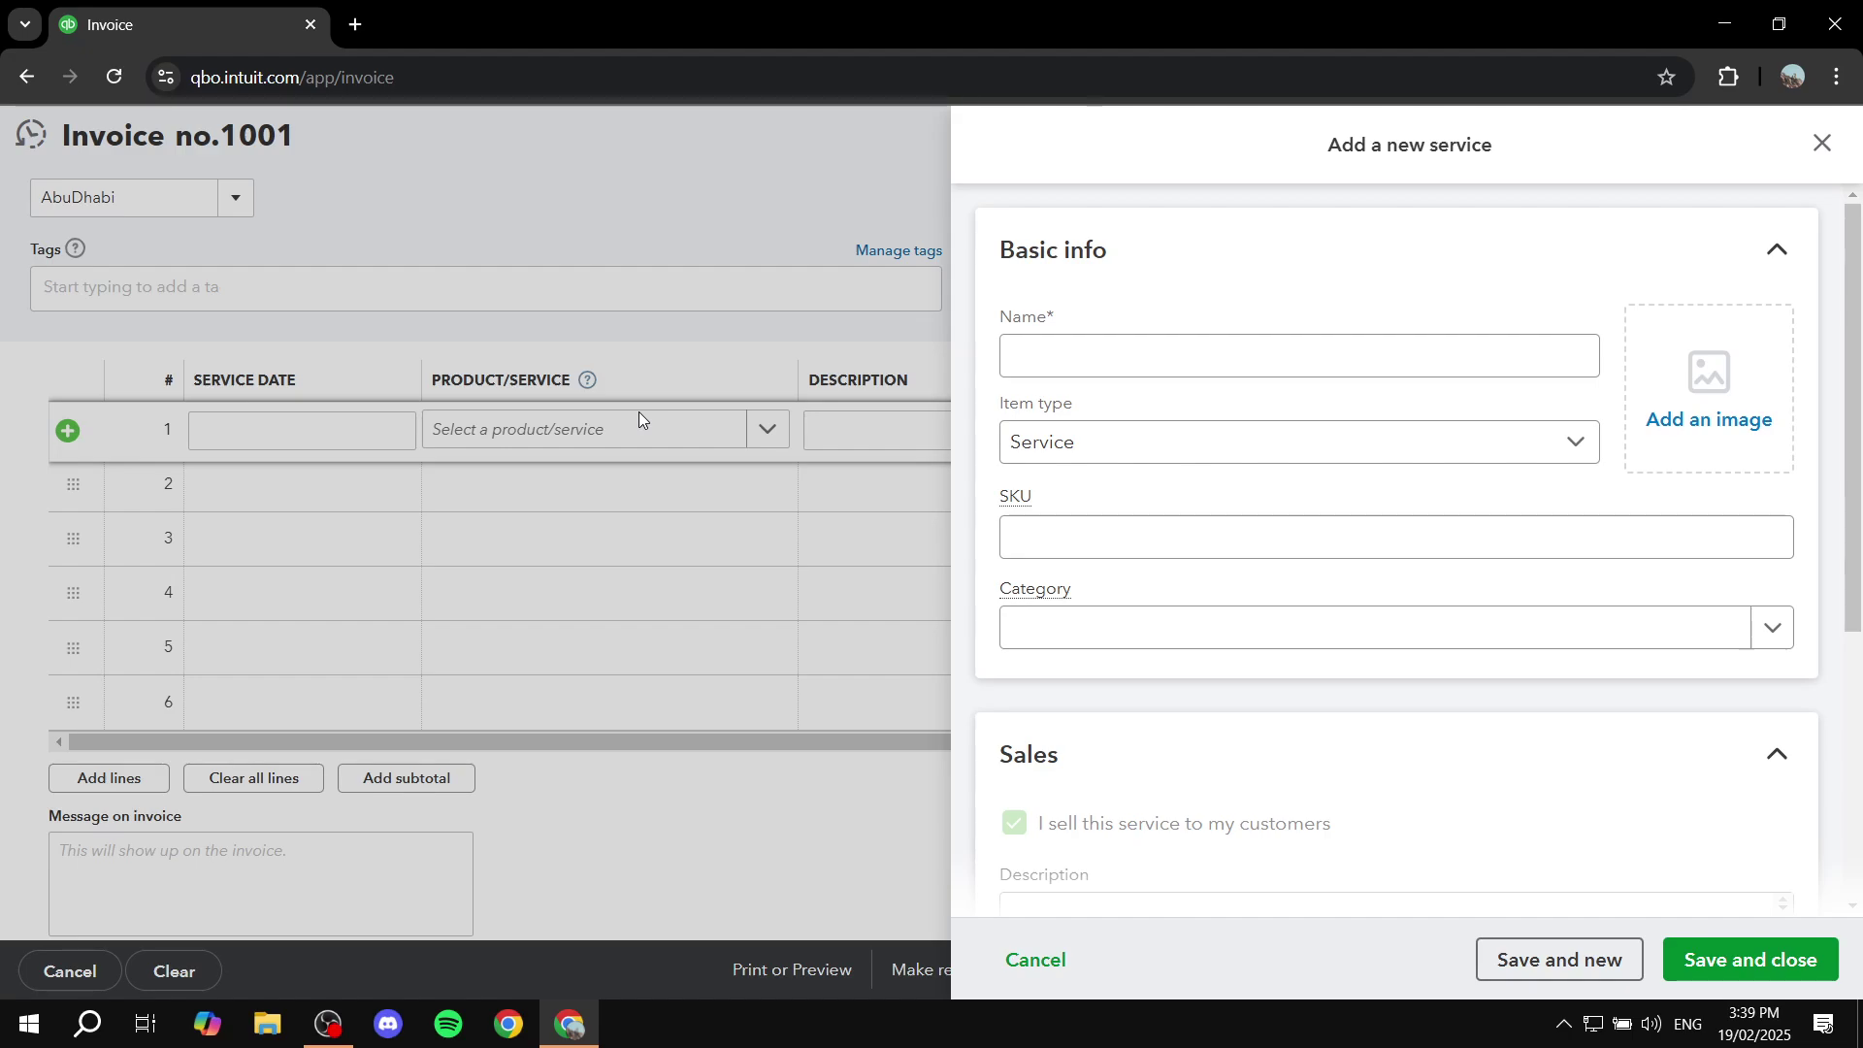
{"action": "left_click", "coordinate": [1145, 360]}
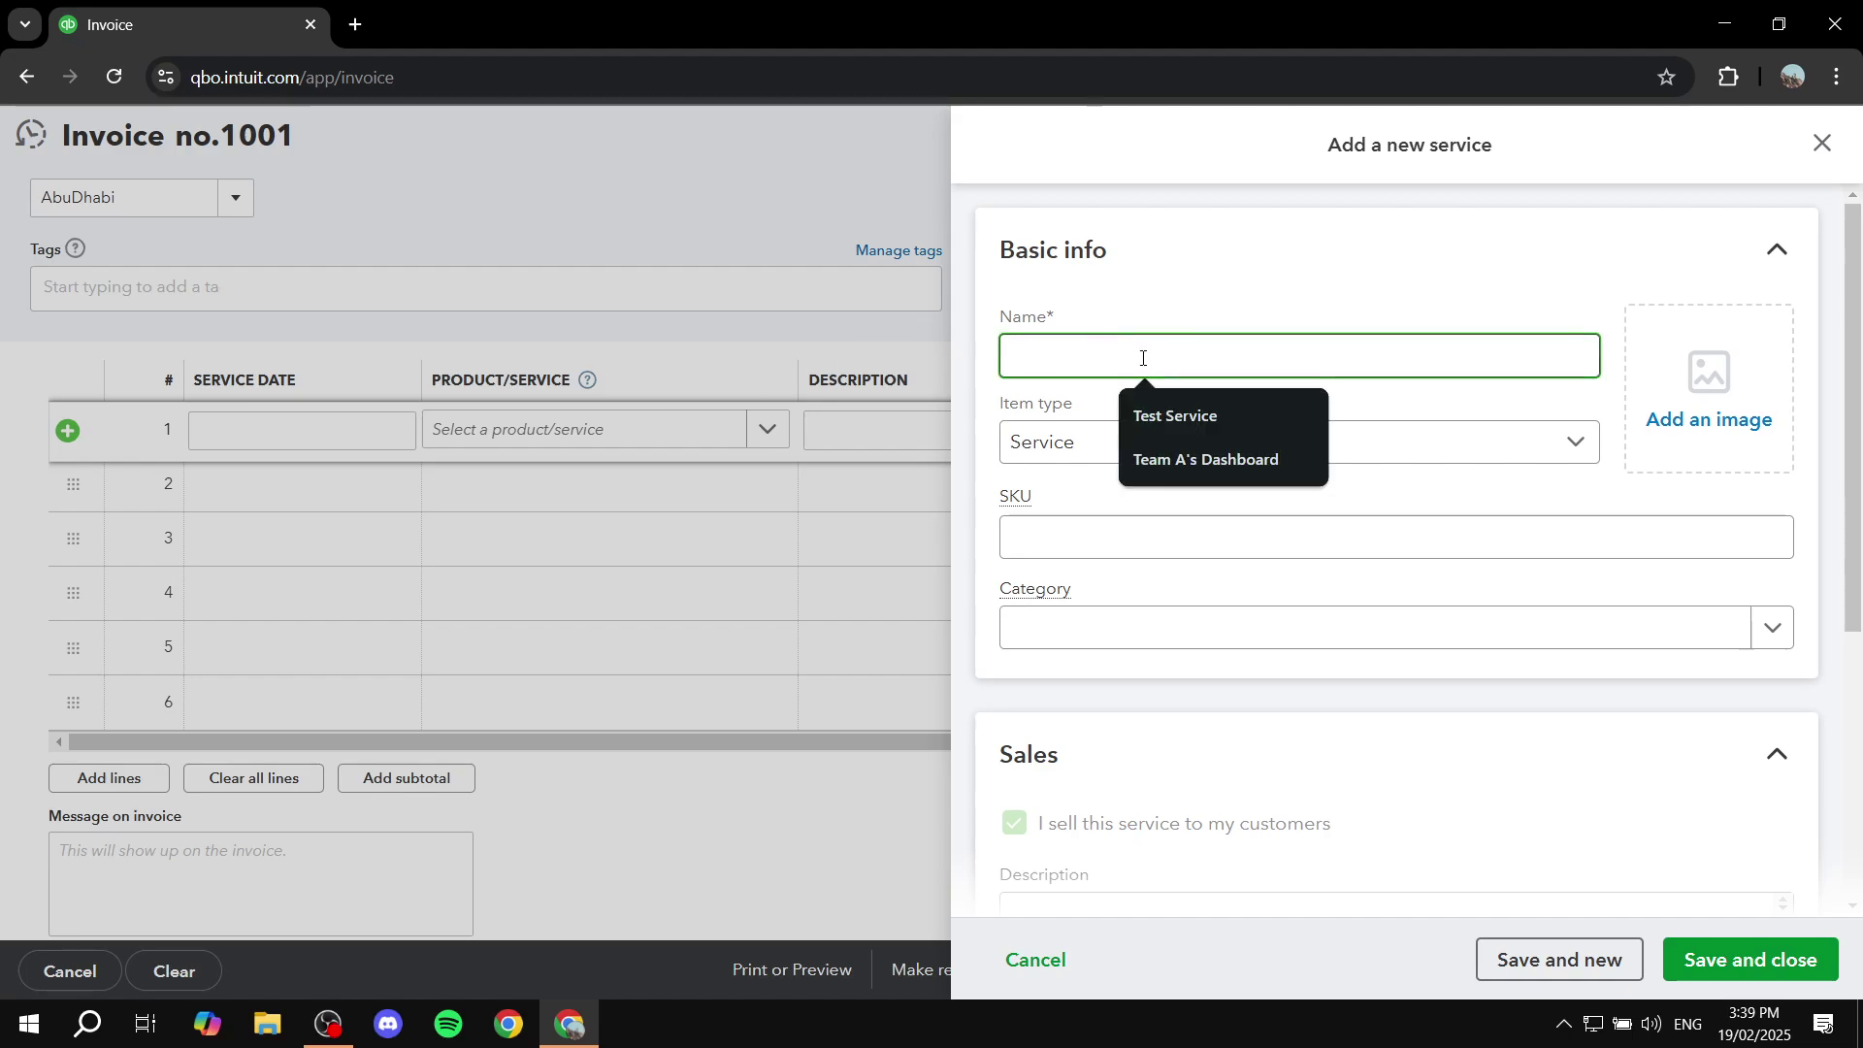
{"action": "left_click", "coordinate": [1219, 416]}
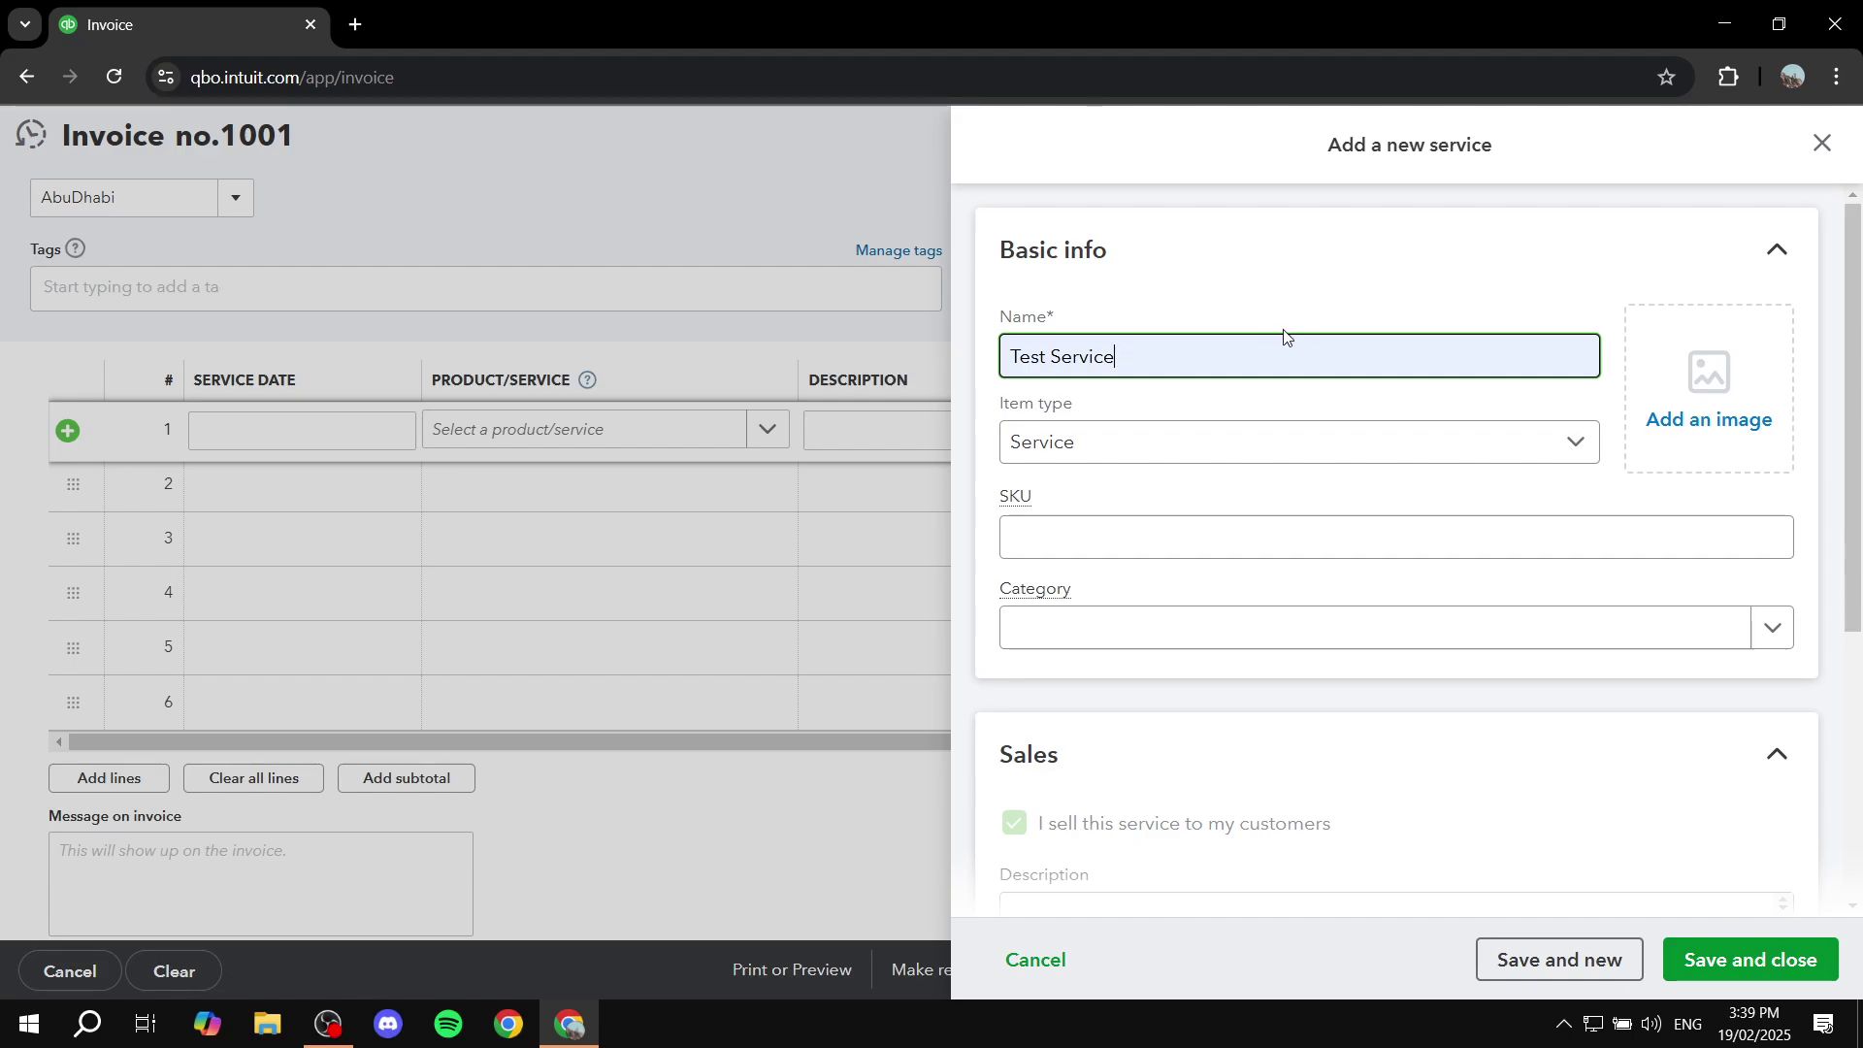
{"action": "left_click", "coordinate": [1148, 417]}
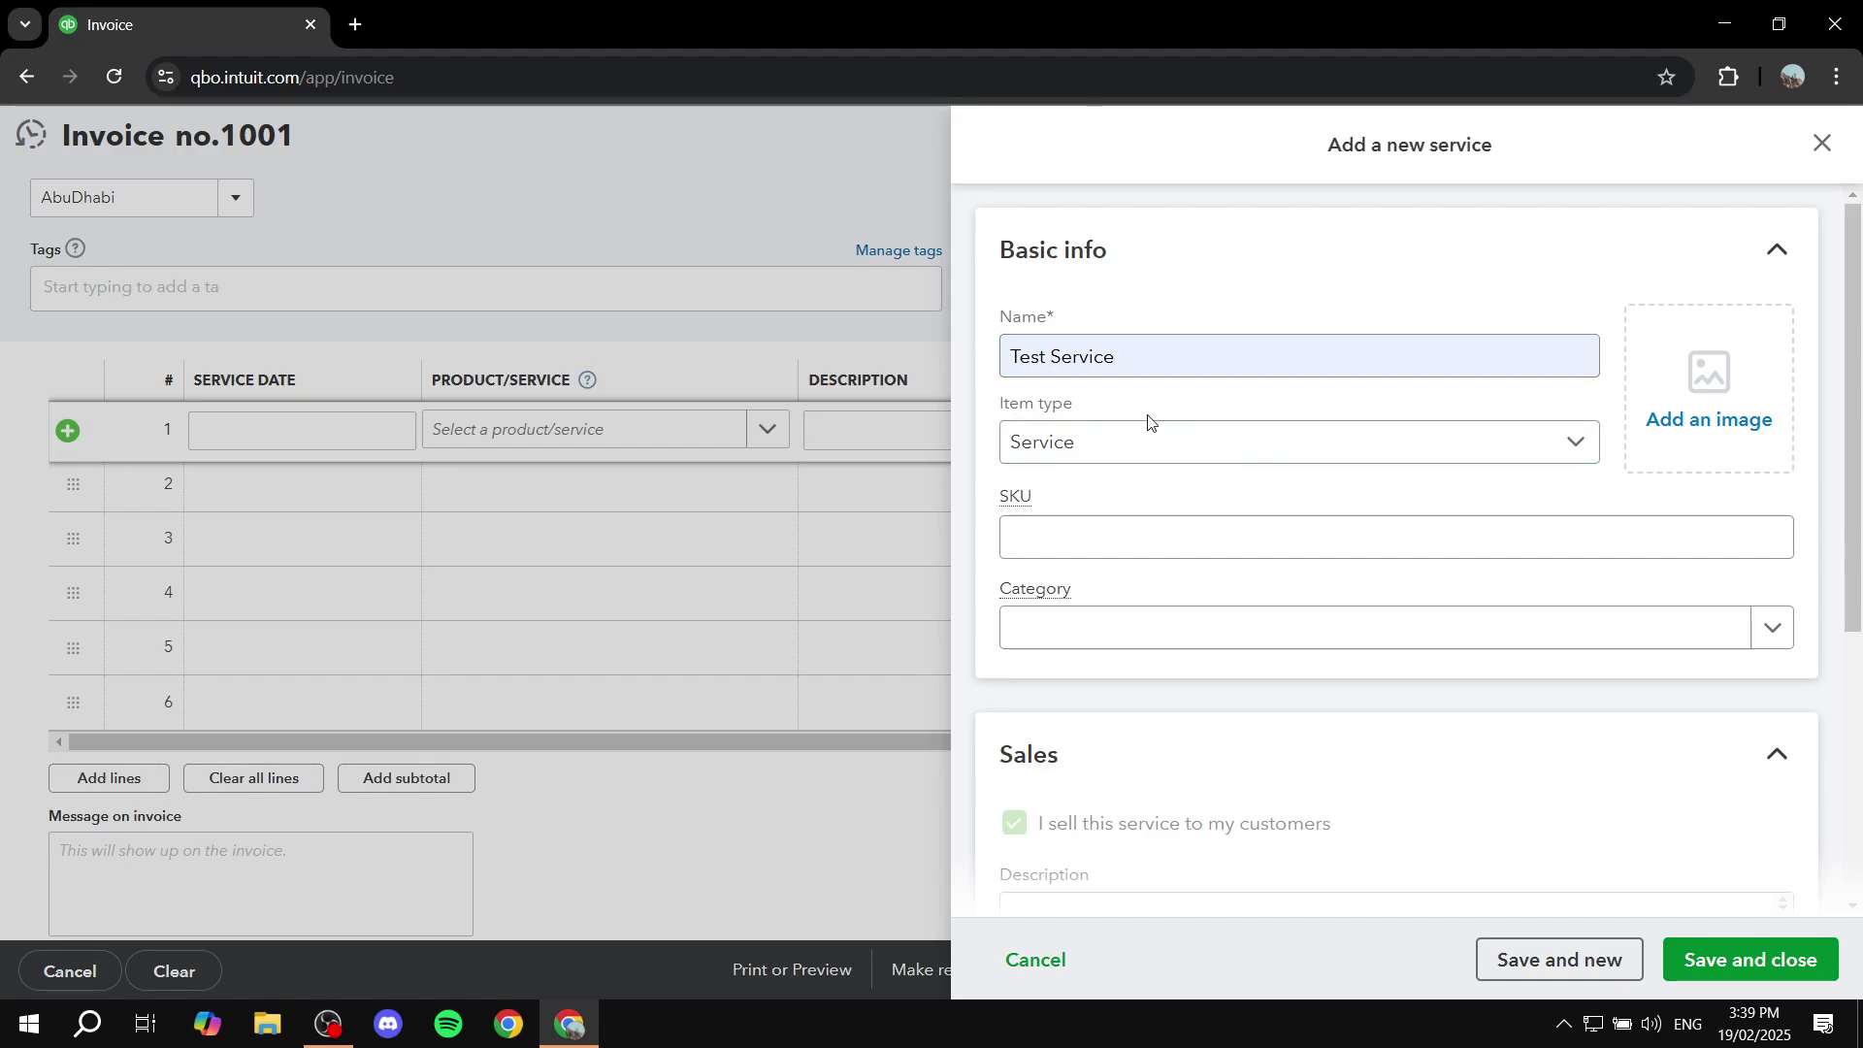
{"action": "left_click", "coordinate": [1225, 439]}
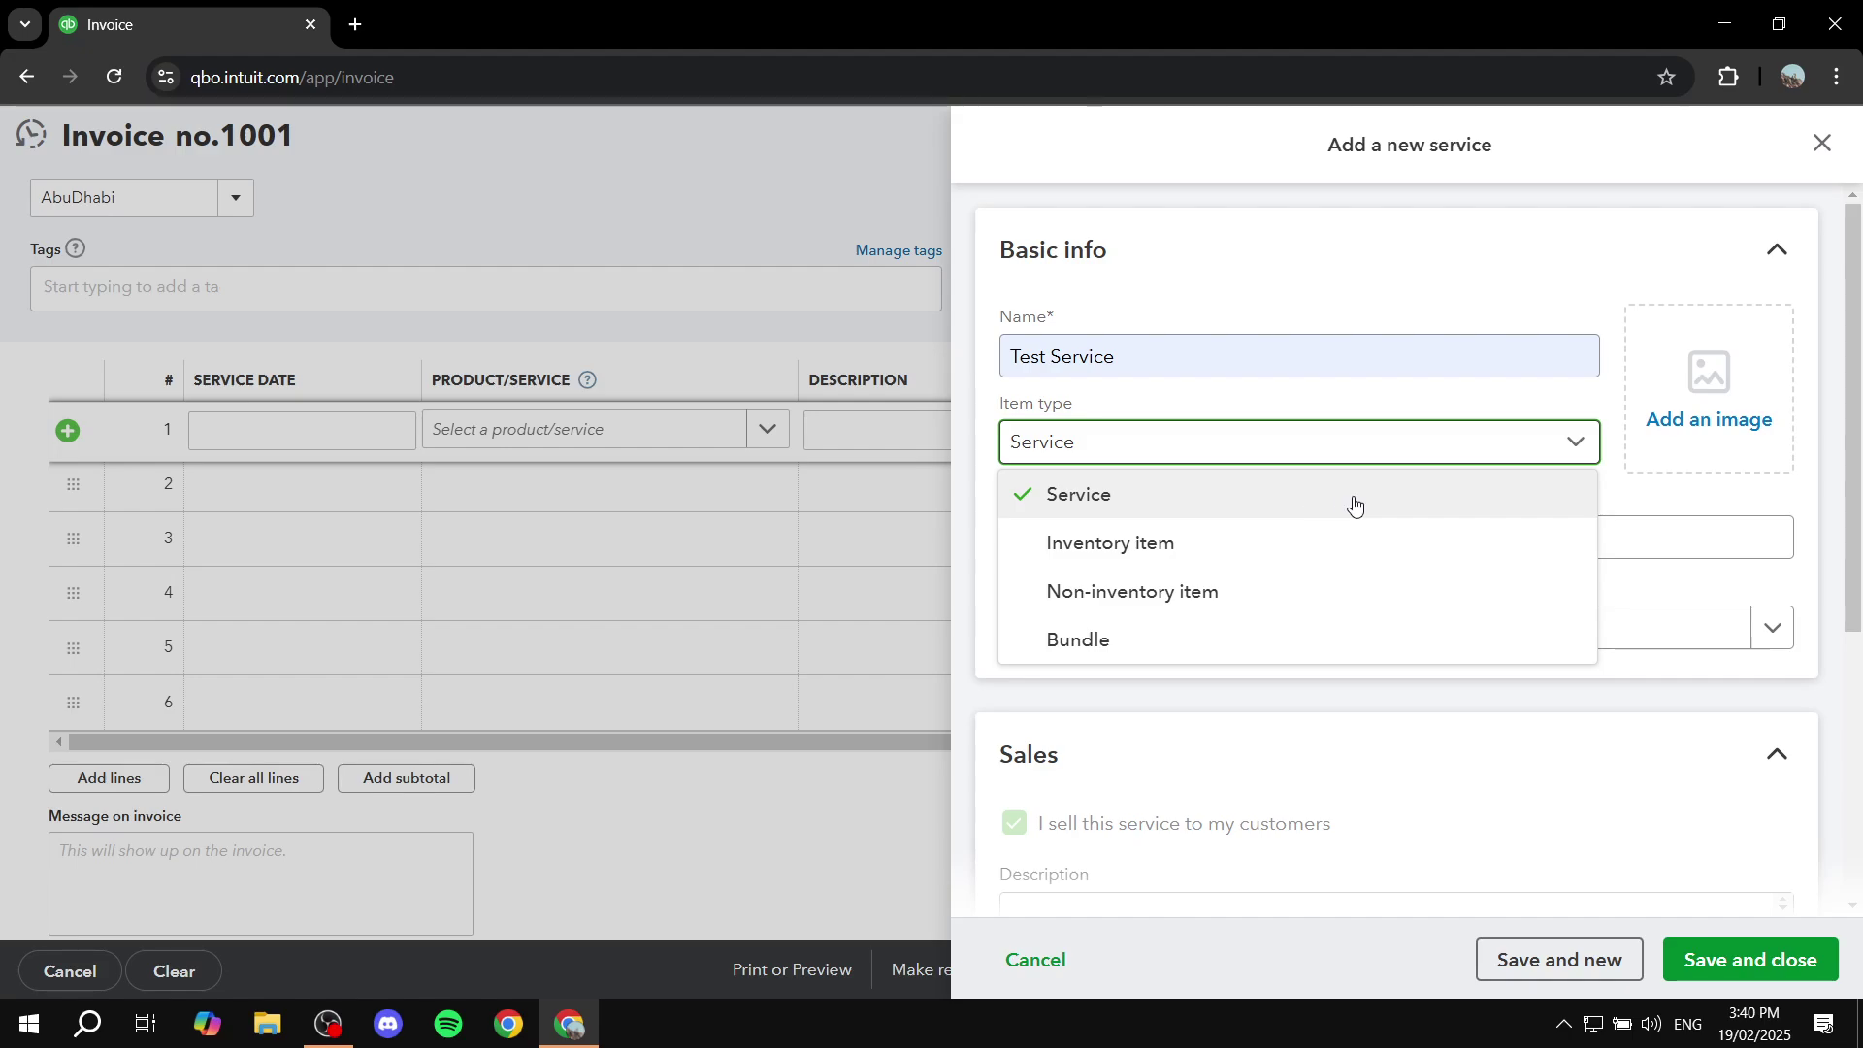
Step: Keep item type Service and create and save a new category, Test 1
{"action": "left_click", "coordinate": [1168, 502]}
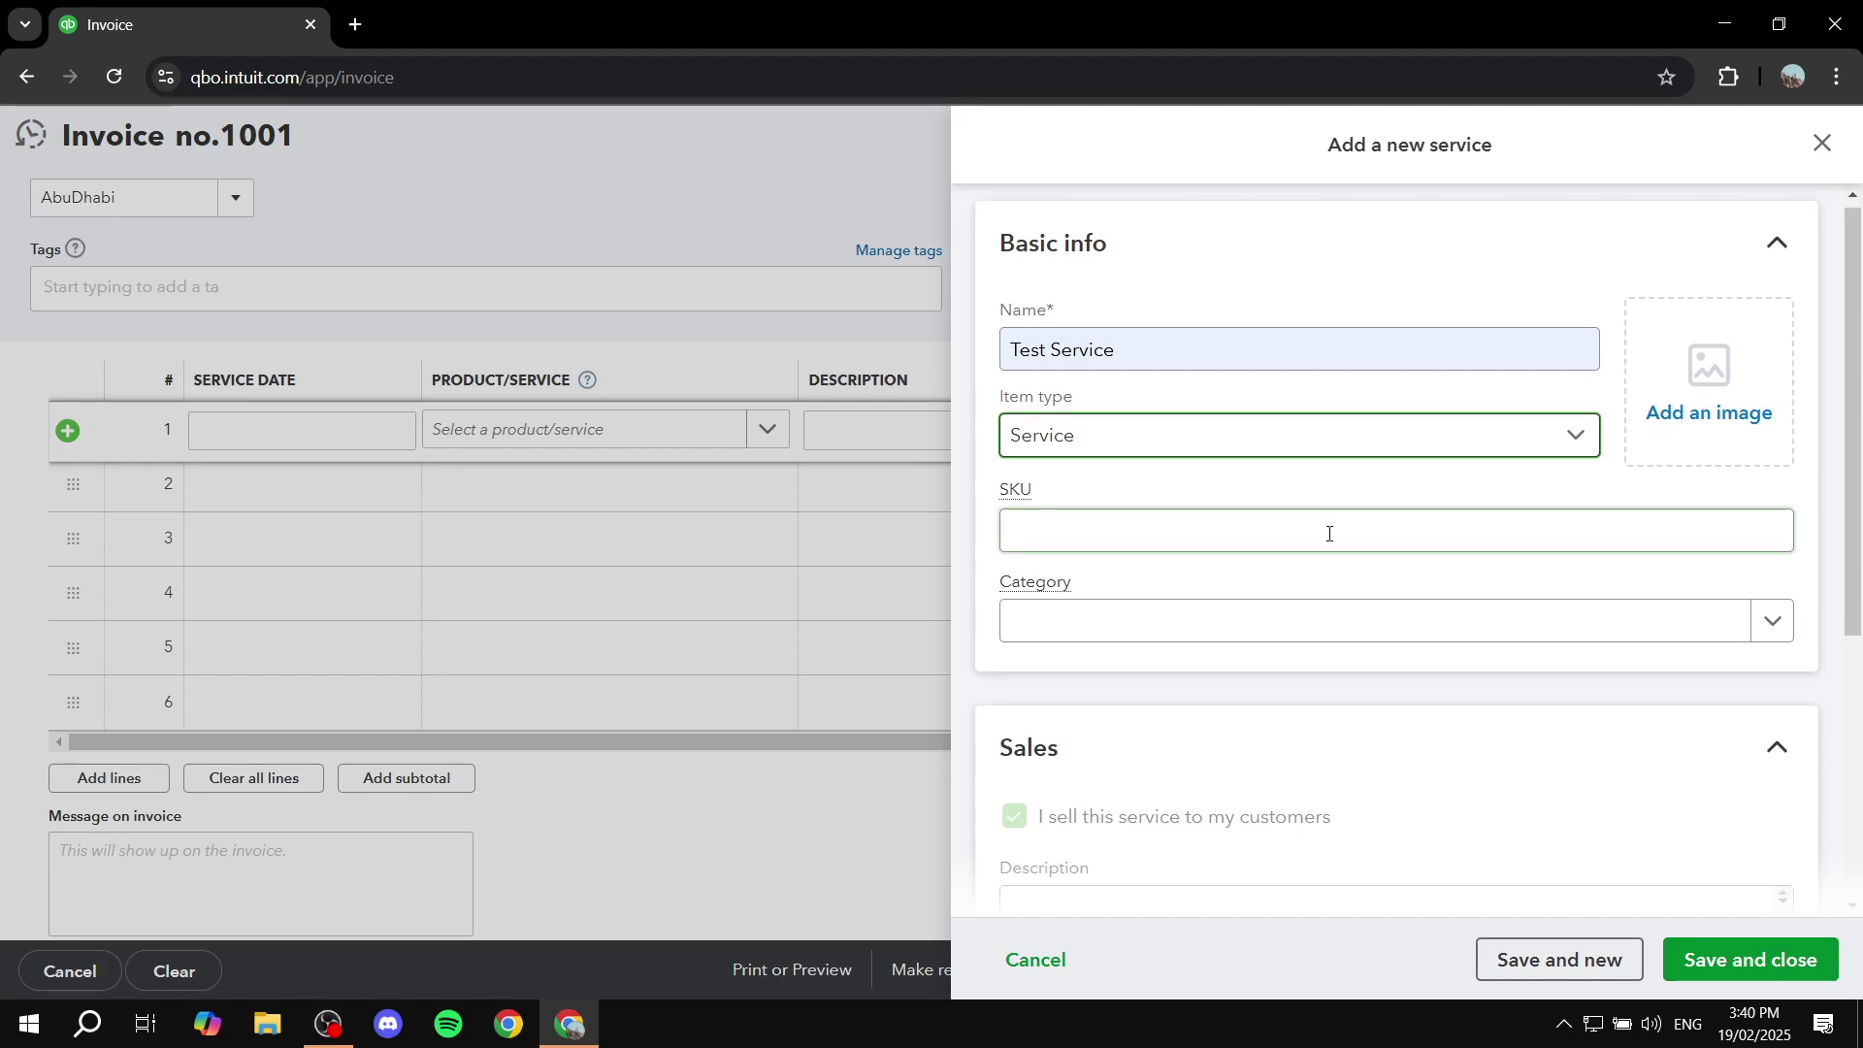
{"action": "scroll", "coordinate": [1325, 524], "scroll_direction": "down", "scroll_amount": 1}
{"action": "left_click", "coordinate": [1301, 499]}
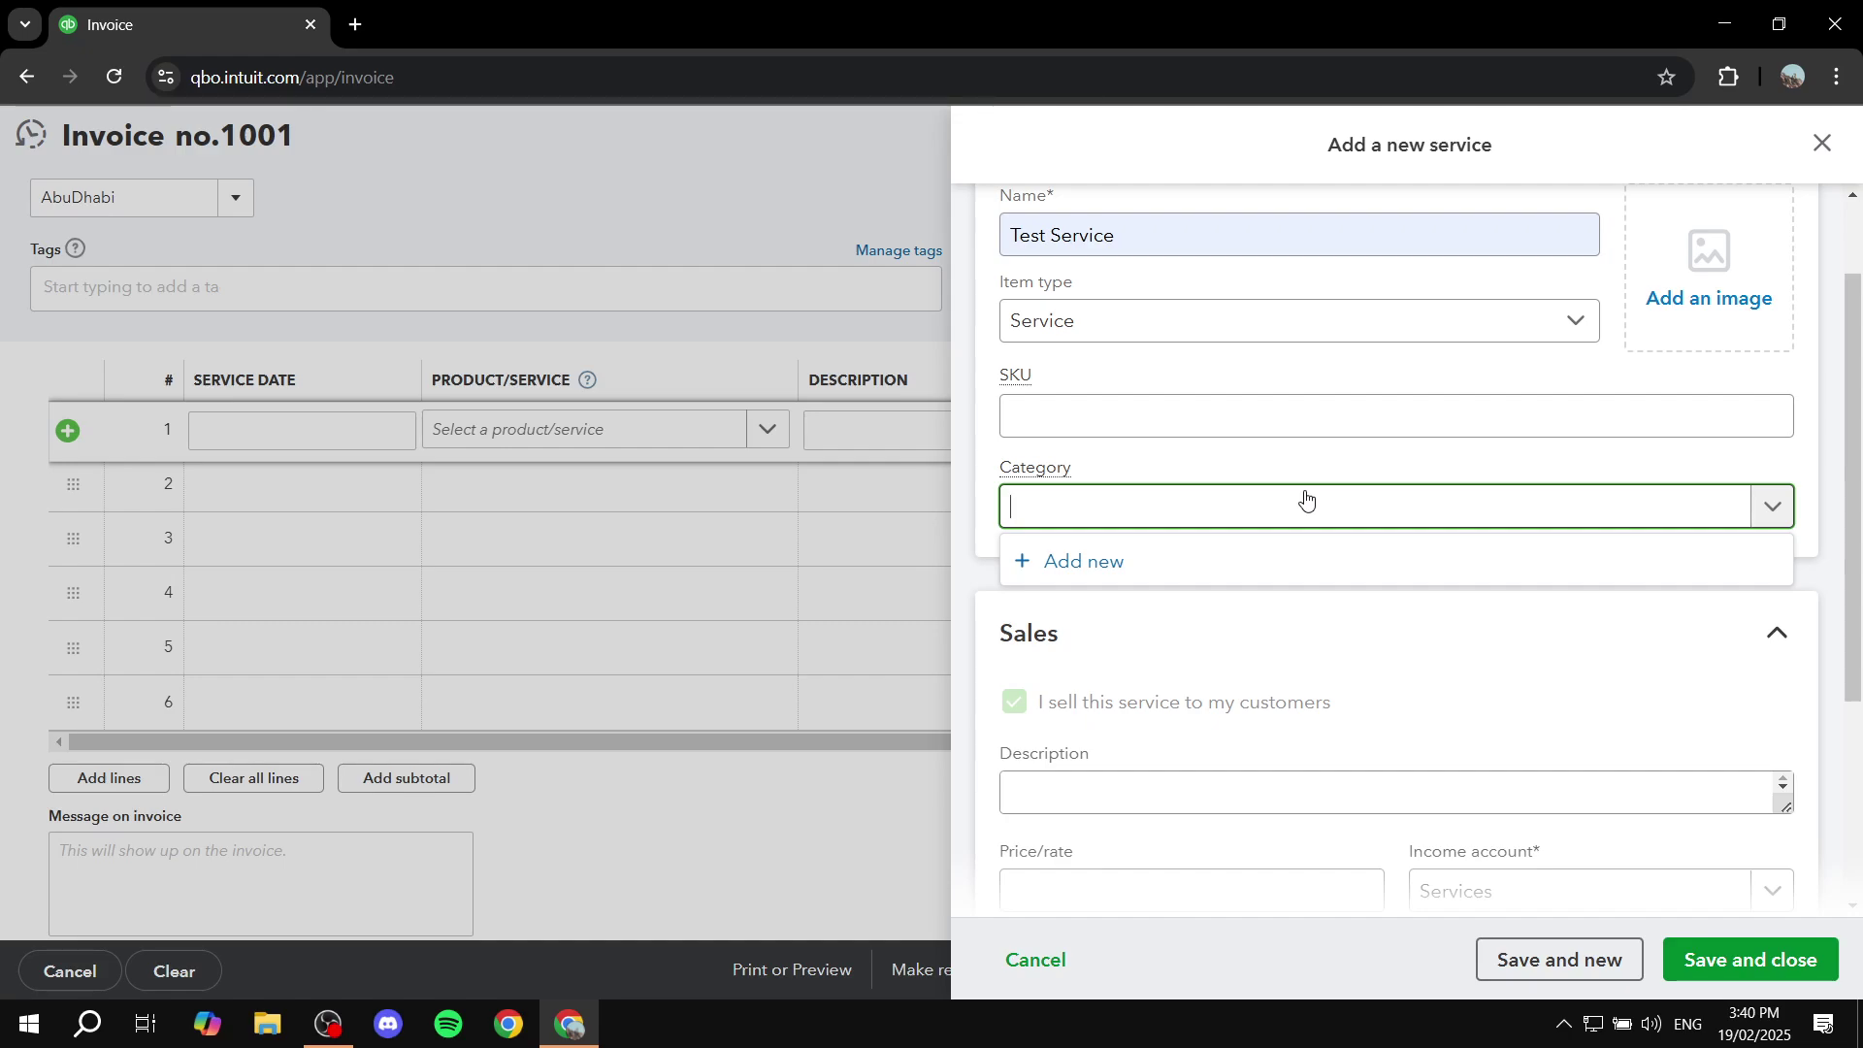
{"action": "left_click", "coordinate": [1308, 502]}
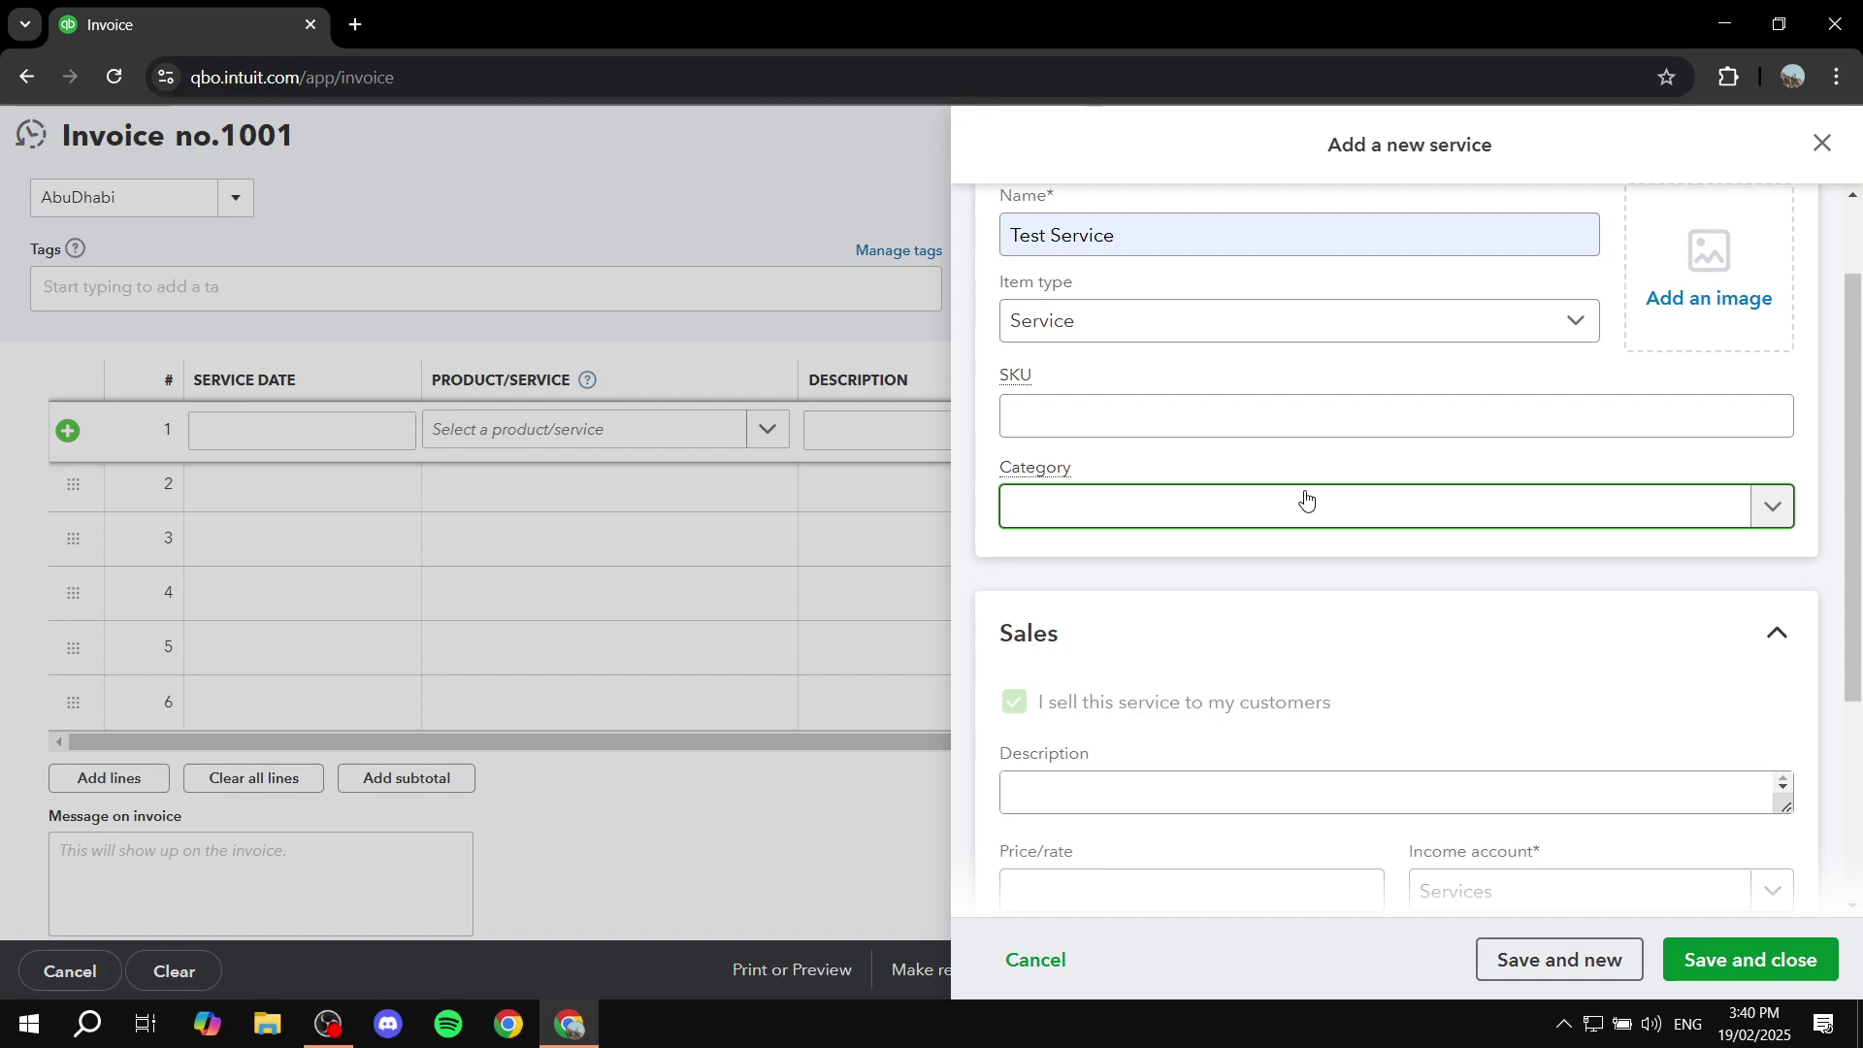
{"action": "left_click", "coordinate": [1300, 505]}
{"action": "left_click", "coordinate": [1109, 557]}
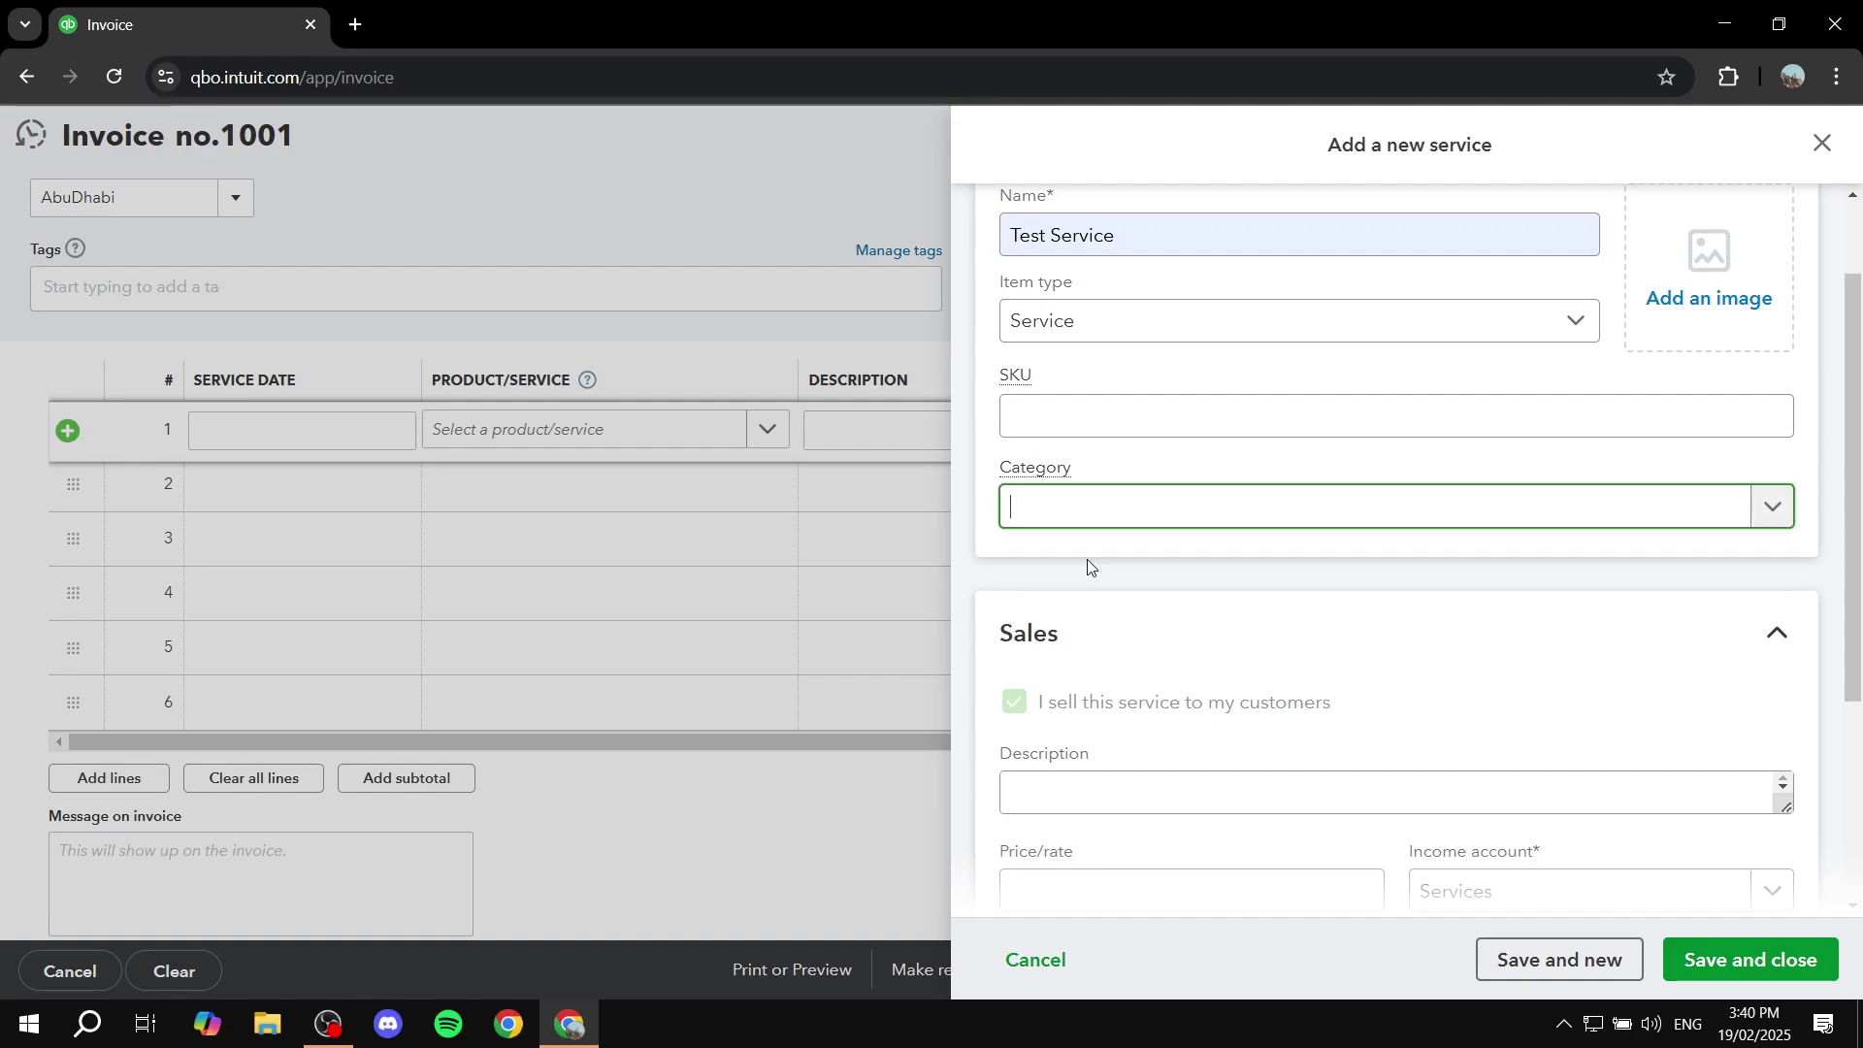
{"action": "left_click", "coordinate": [1604, 260]}
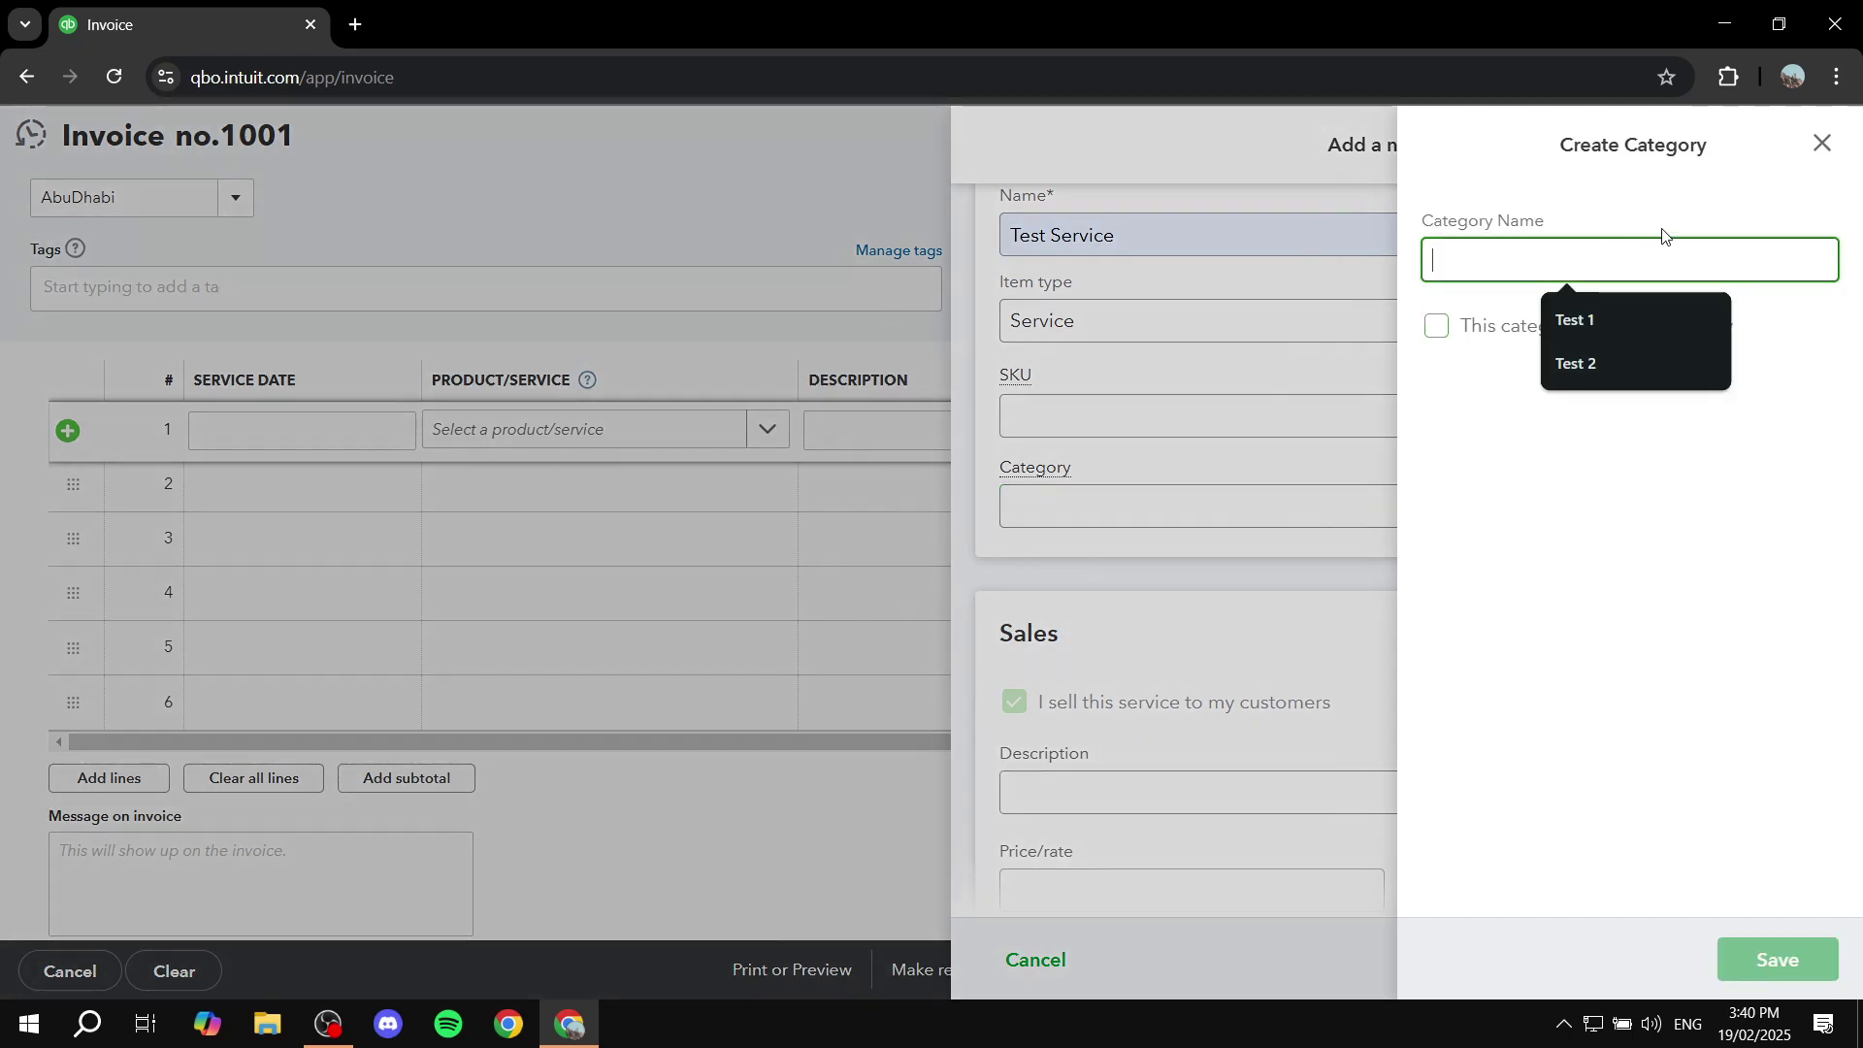
{"action": "left_click", "coordinate": [1629, 320]}
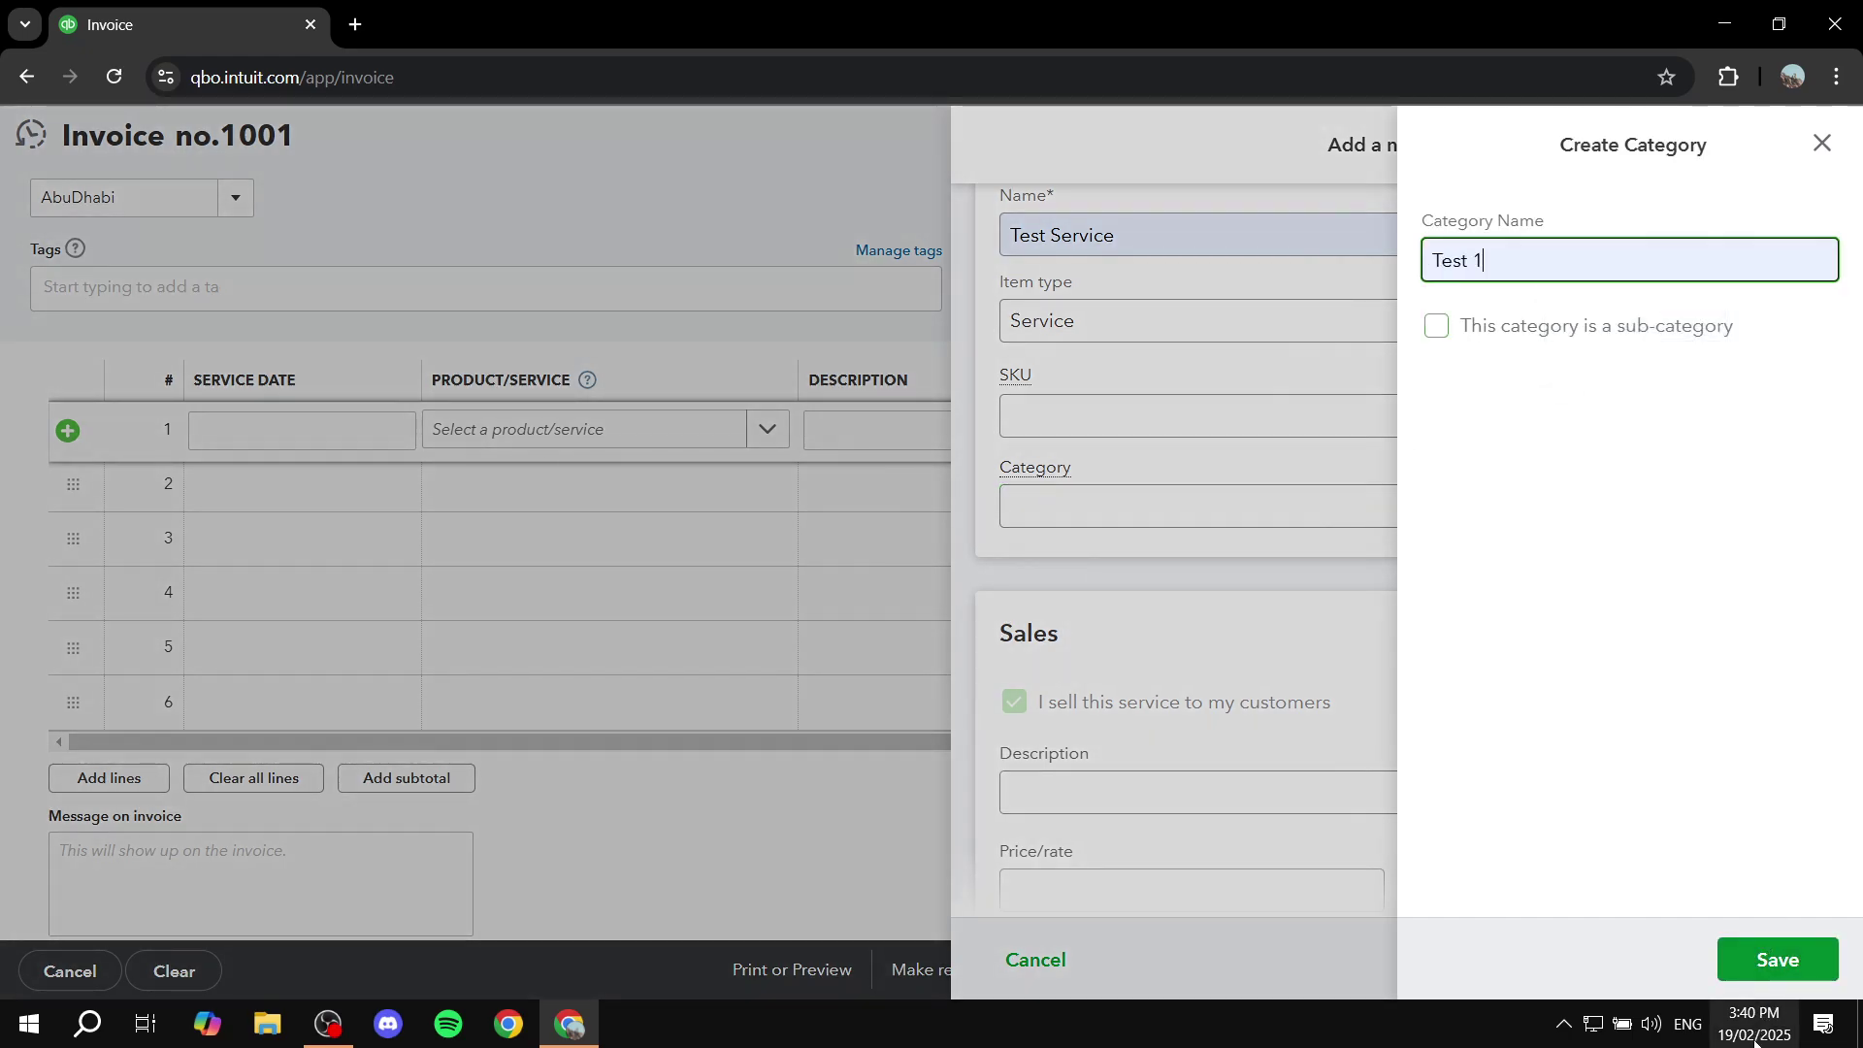
{"action": "left_click", "coordinate": [1760, 957]}
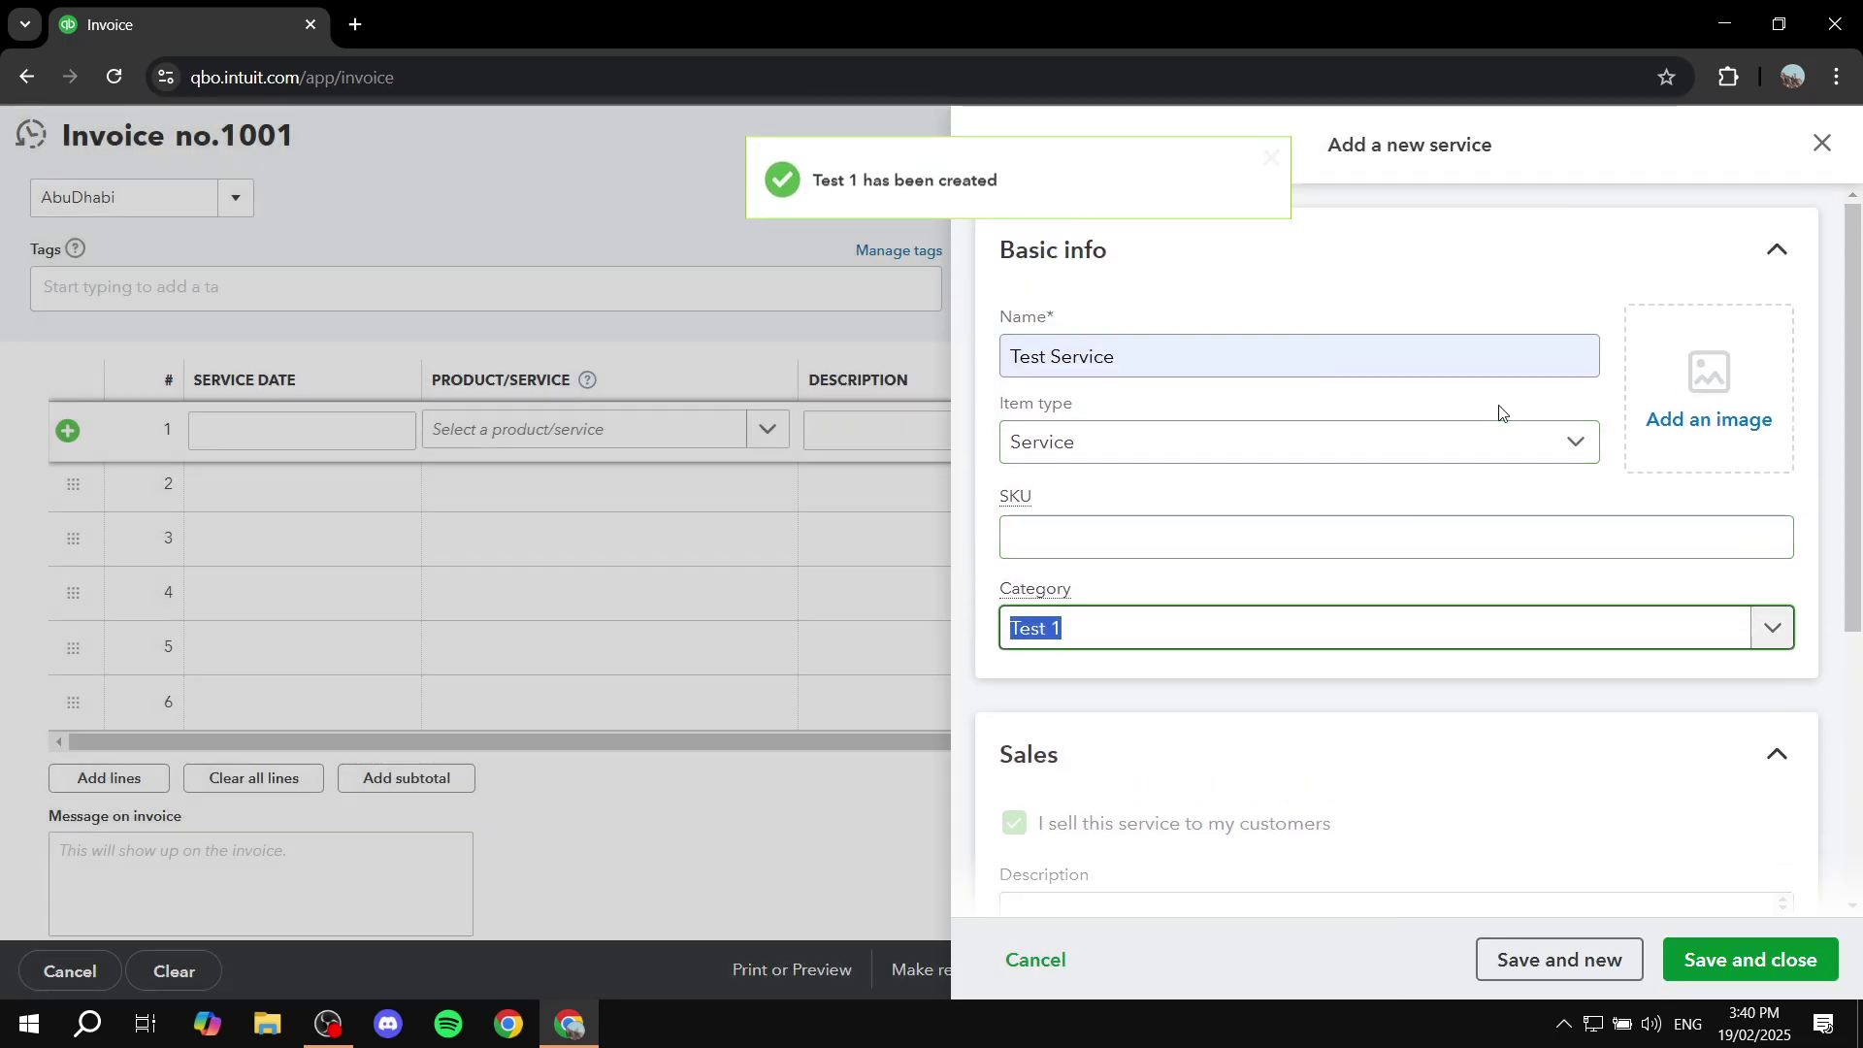
Step: Save and close Test Service so it fills line 1 of invoice 1001
{"action": "left_click", "coordinate": [1244, 357]}
{"action": "key", "text": "ctrl+a"}
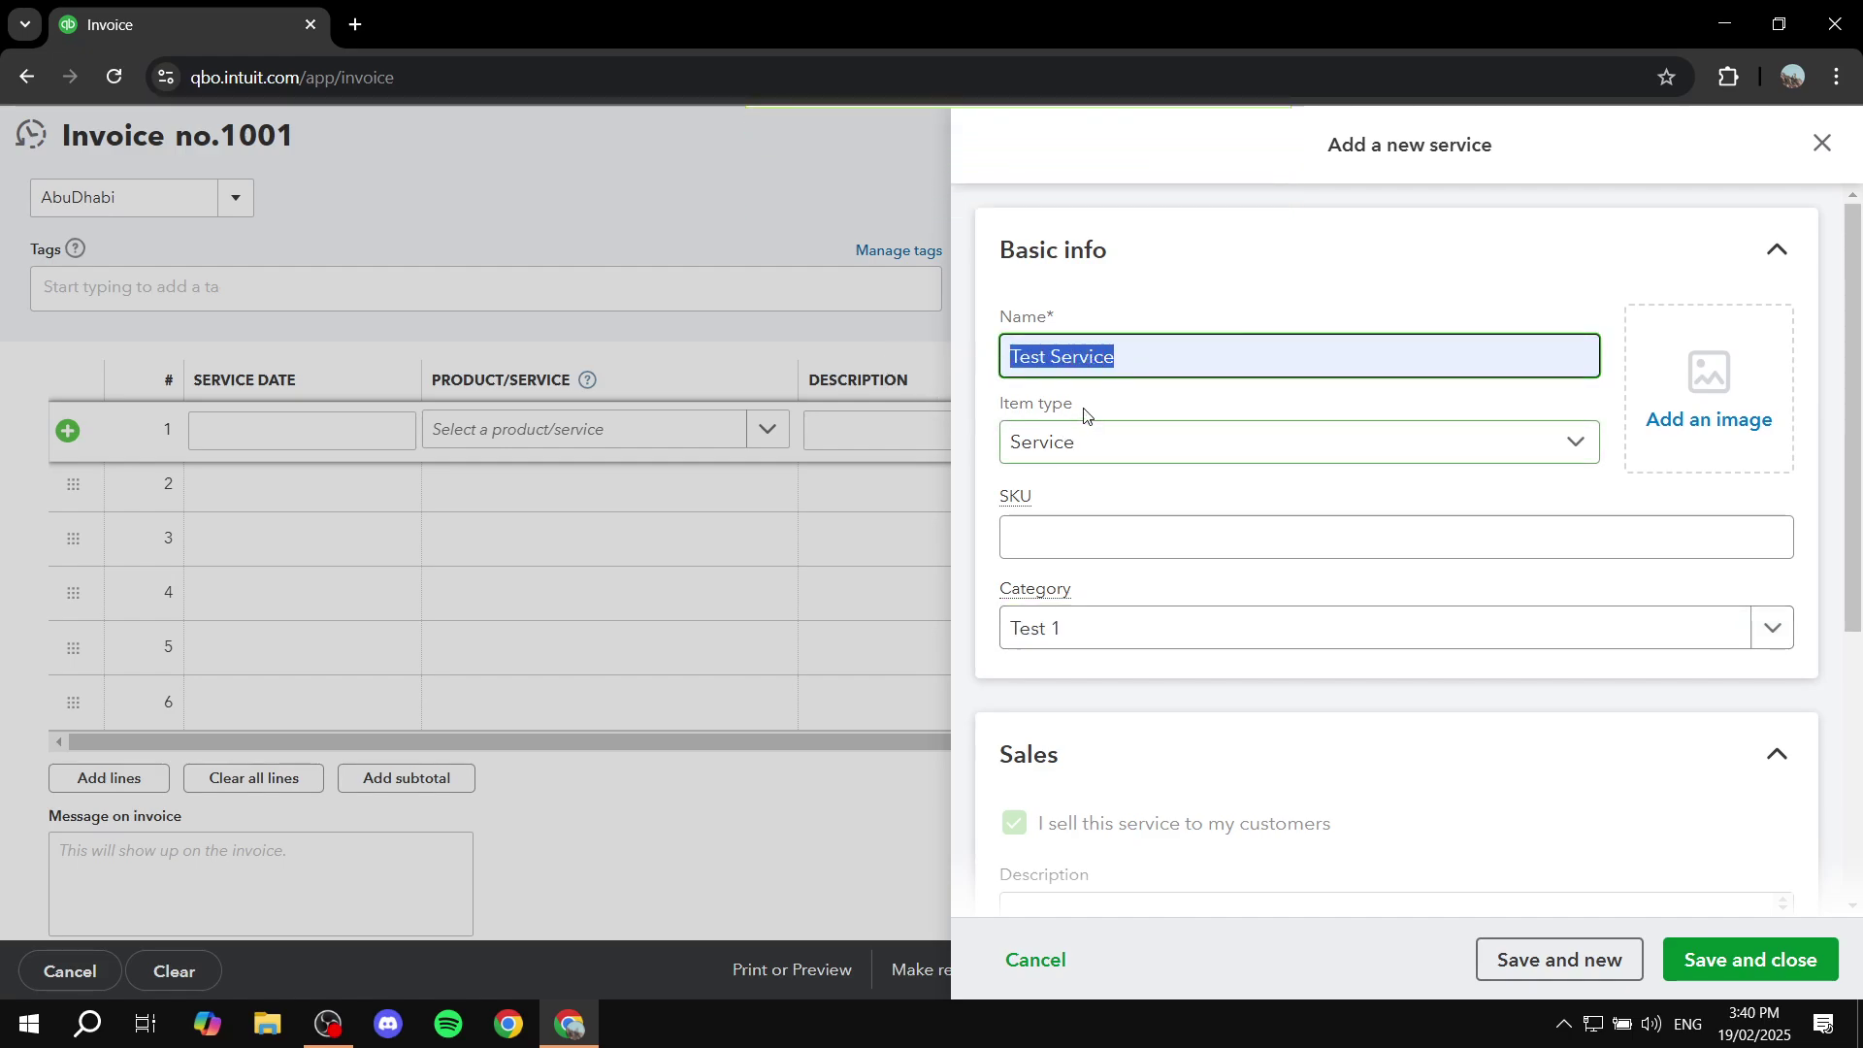
{"action": "left_click", "coordinate": [1291, 290]}
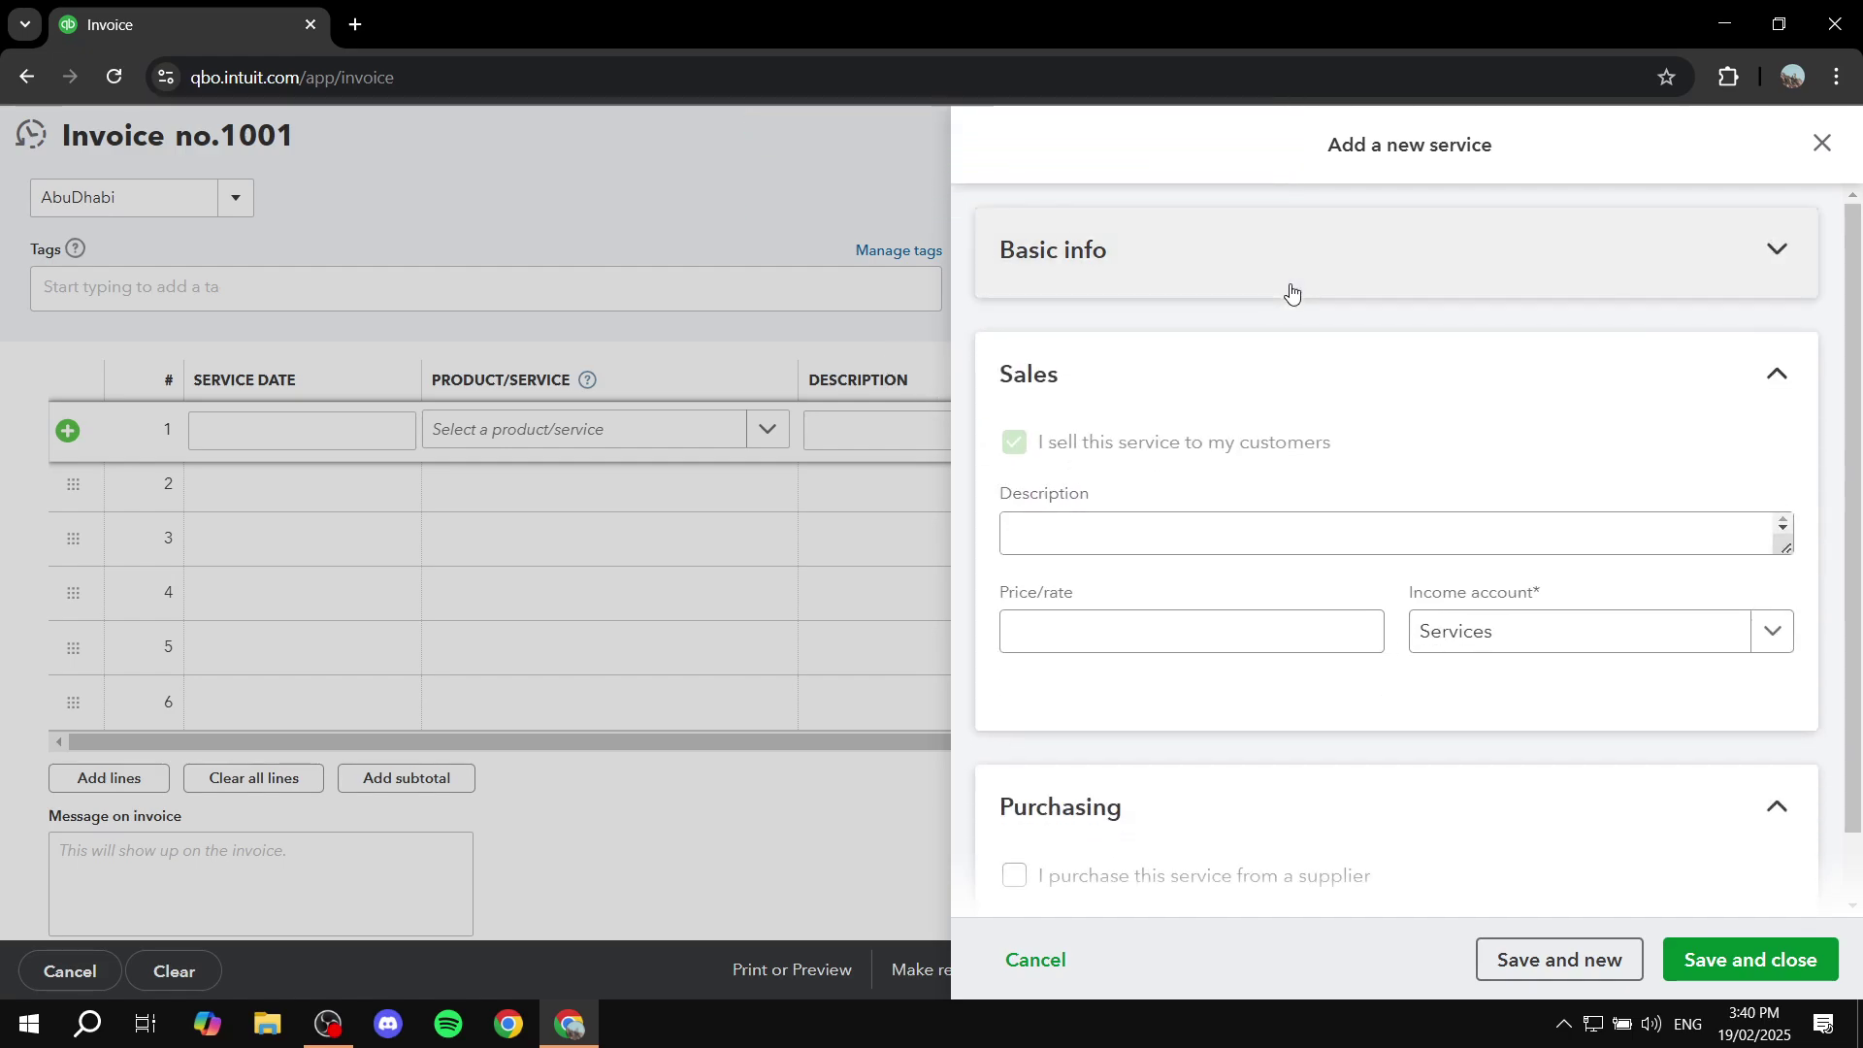
{"action": "left_click", "coordinate": [1291, 290]}
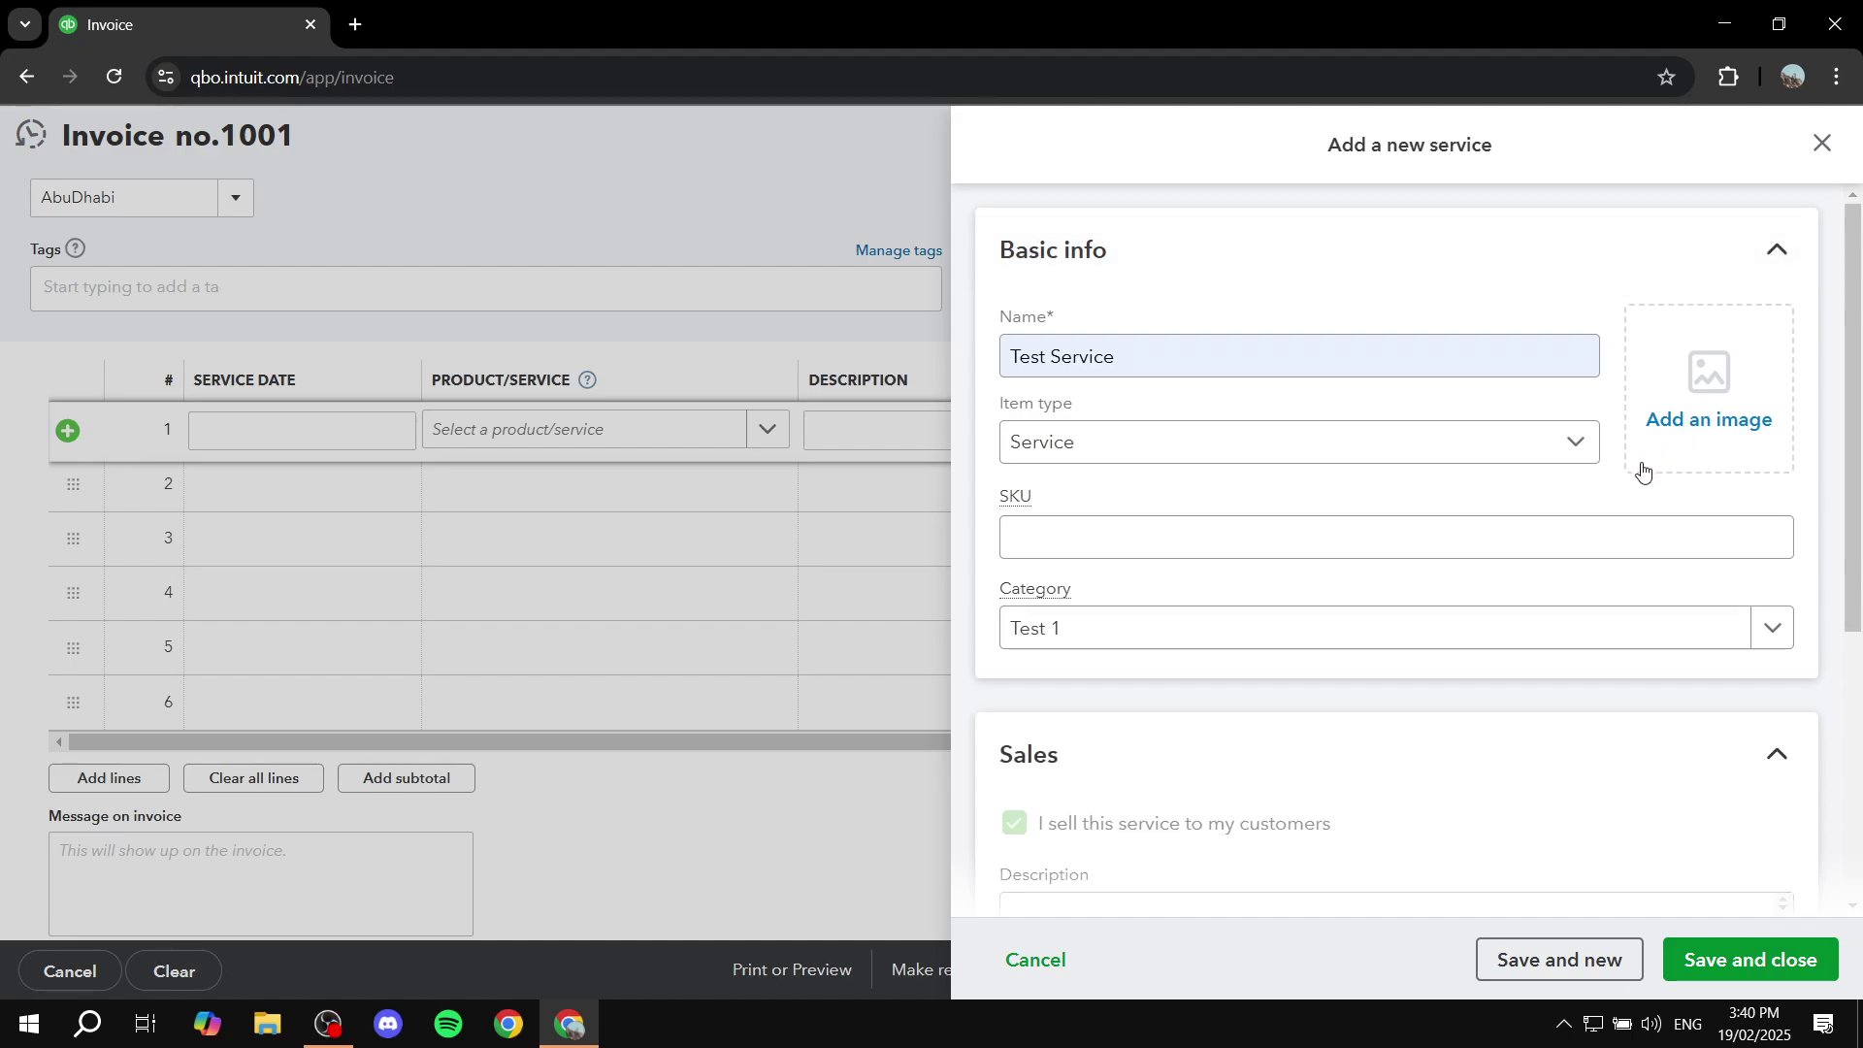
{"action": "scroll", "coordinate": [1643, 470], "scroll_direction": "down", "scroll_amount": 5}
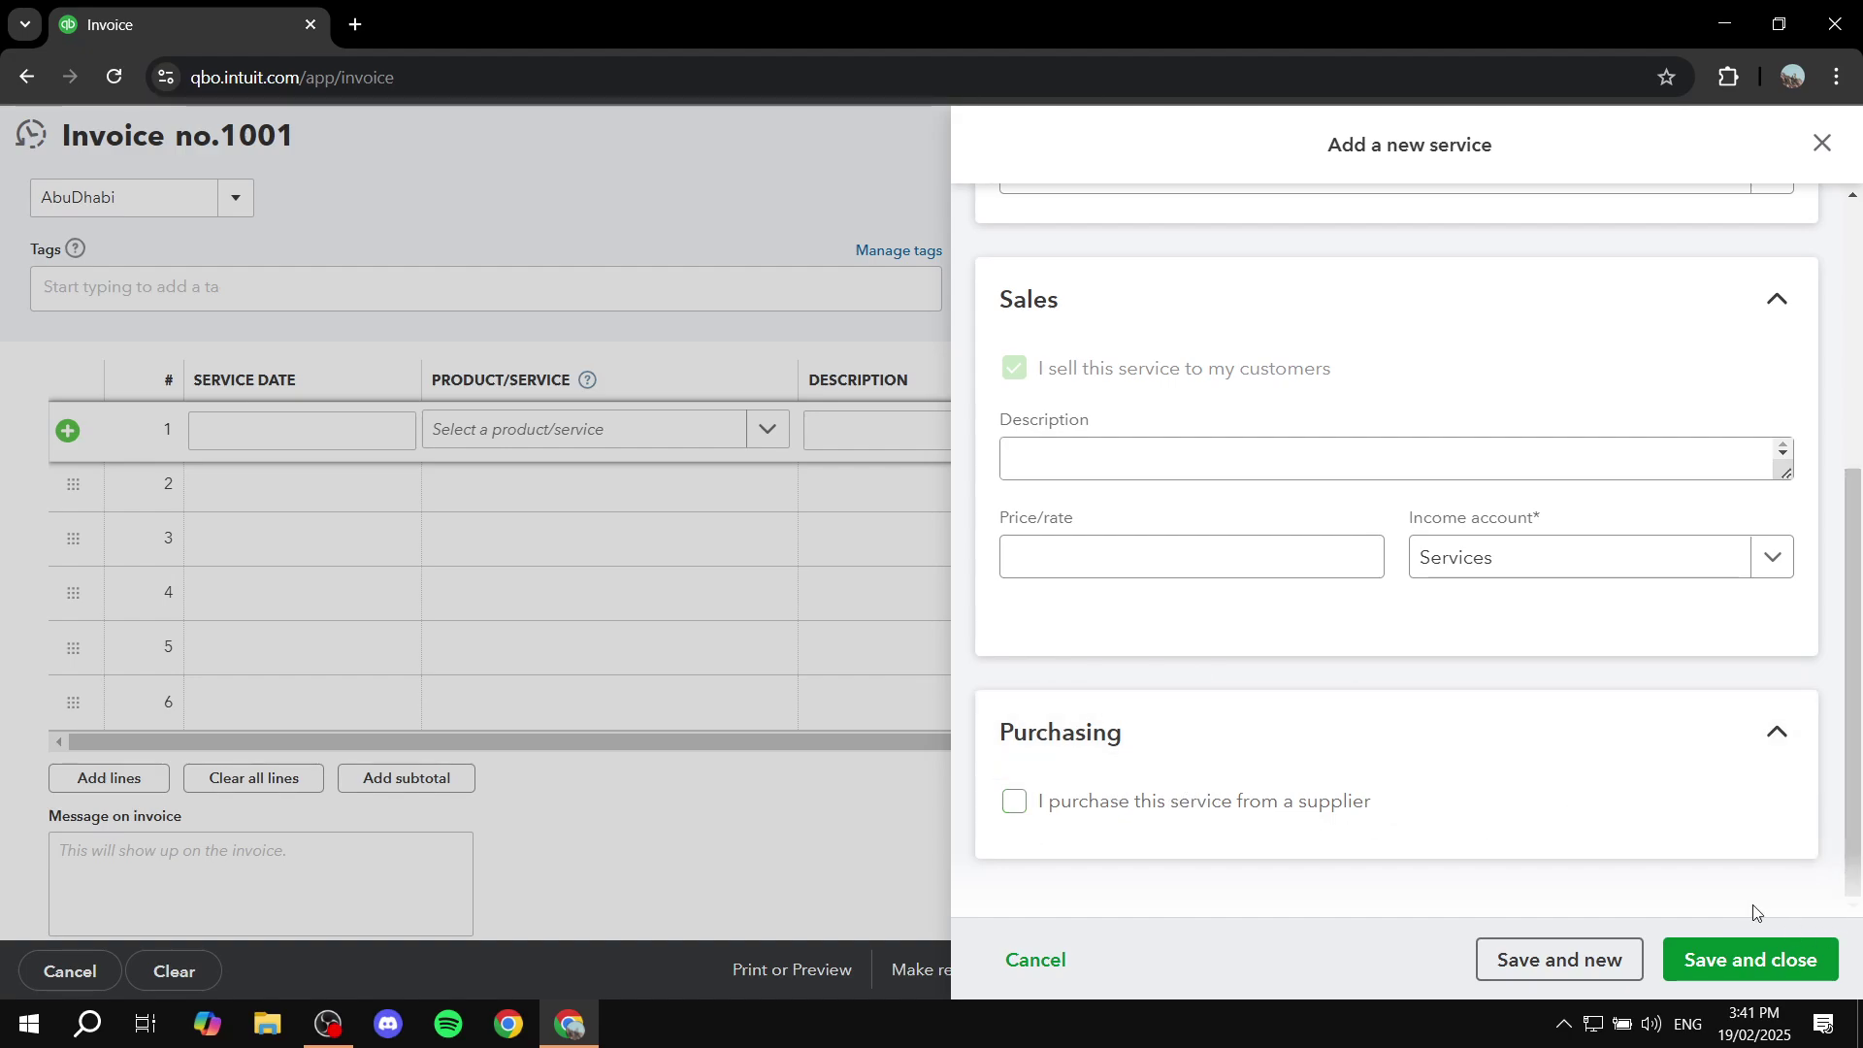
{"action": "left_click", "coordinate": [1763, 961]}
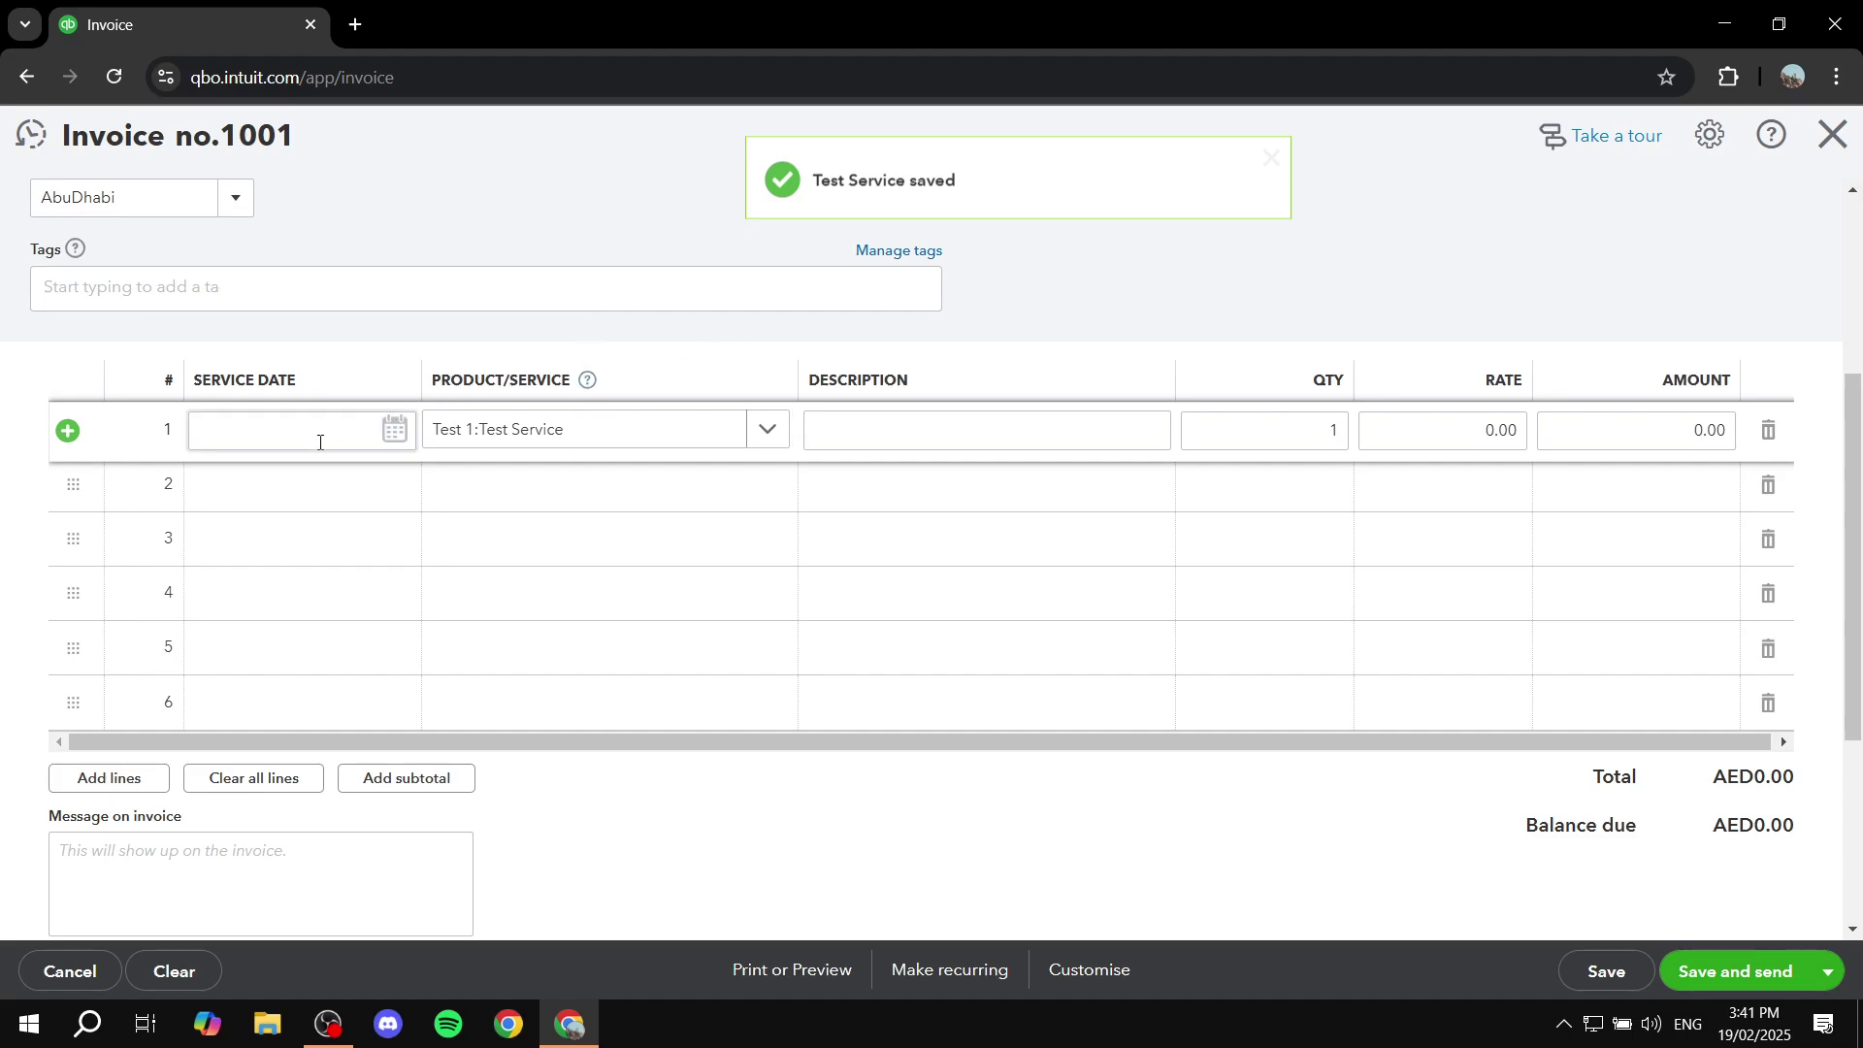
Step: Set line 1's service date to 22 February 2025 and rate to 20, totalling AED20.00
{"action": "left_click", "coordinate": [389, 442]}
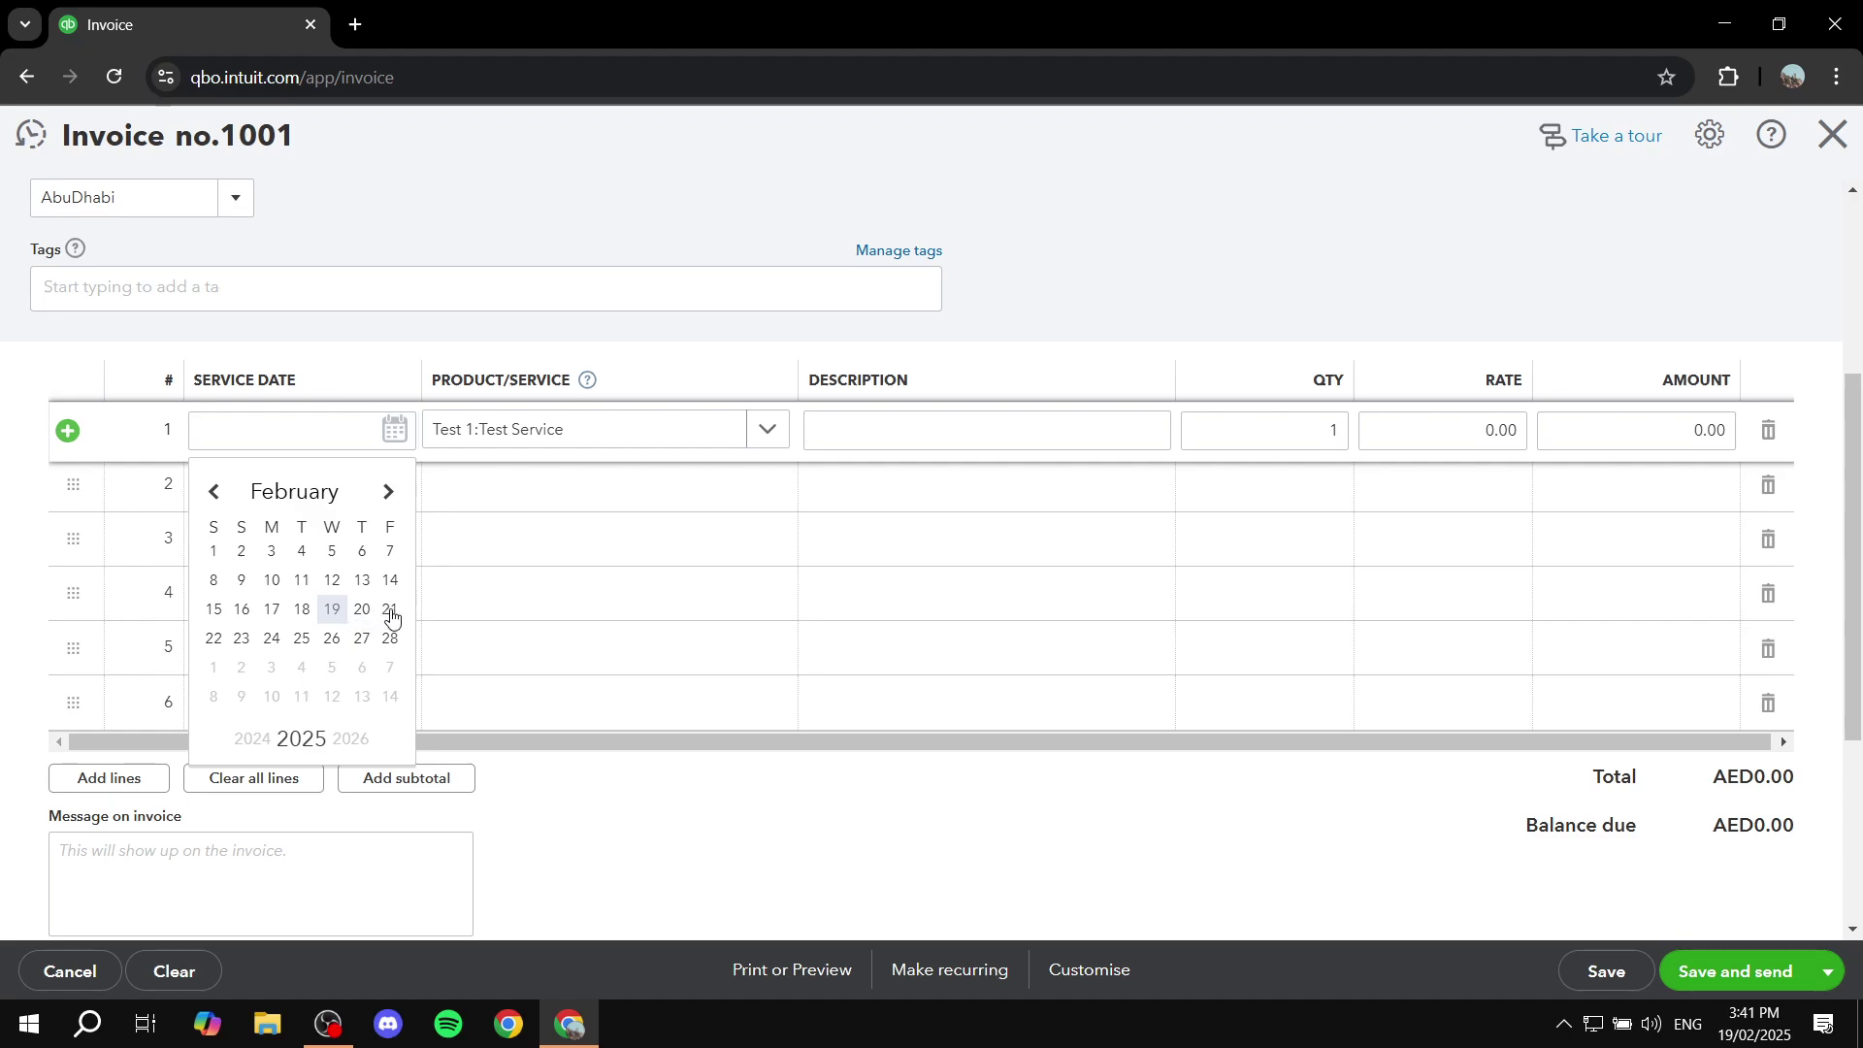
{"action": "left_click", "coordinate": [214, 639]}
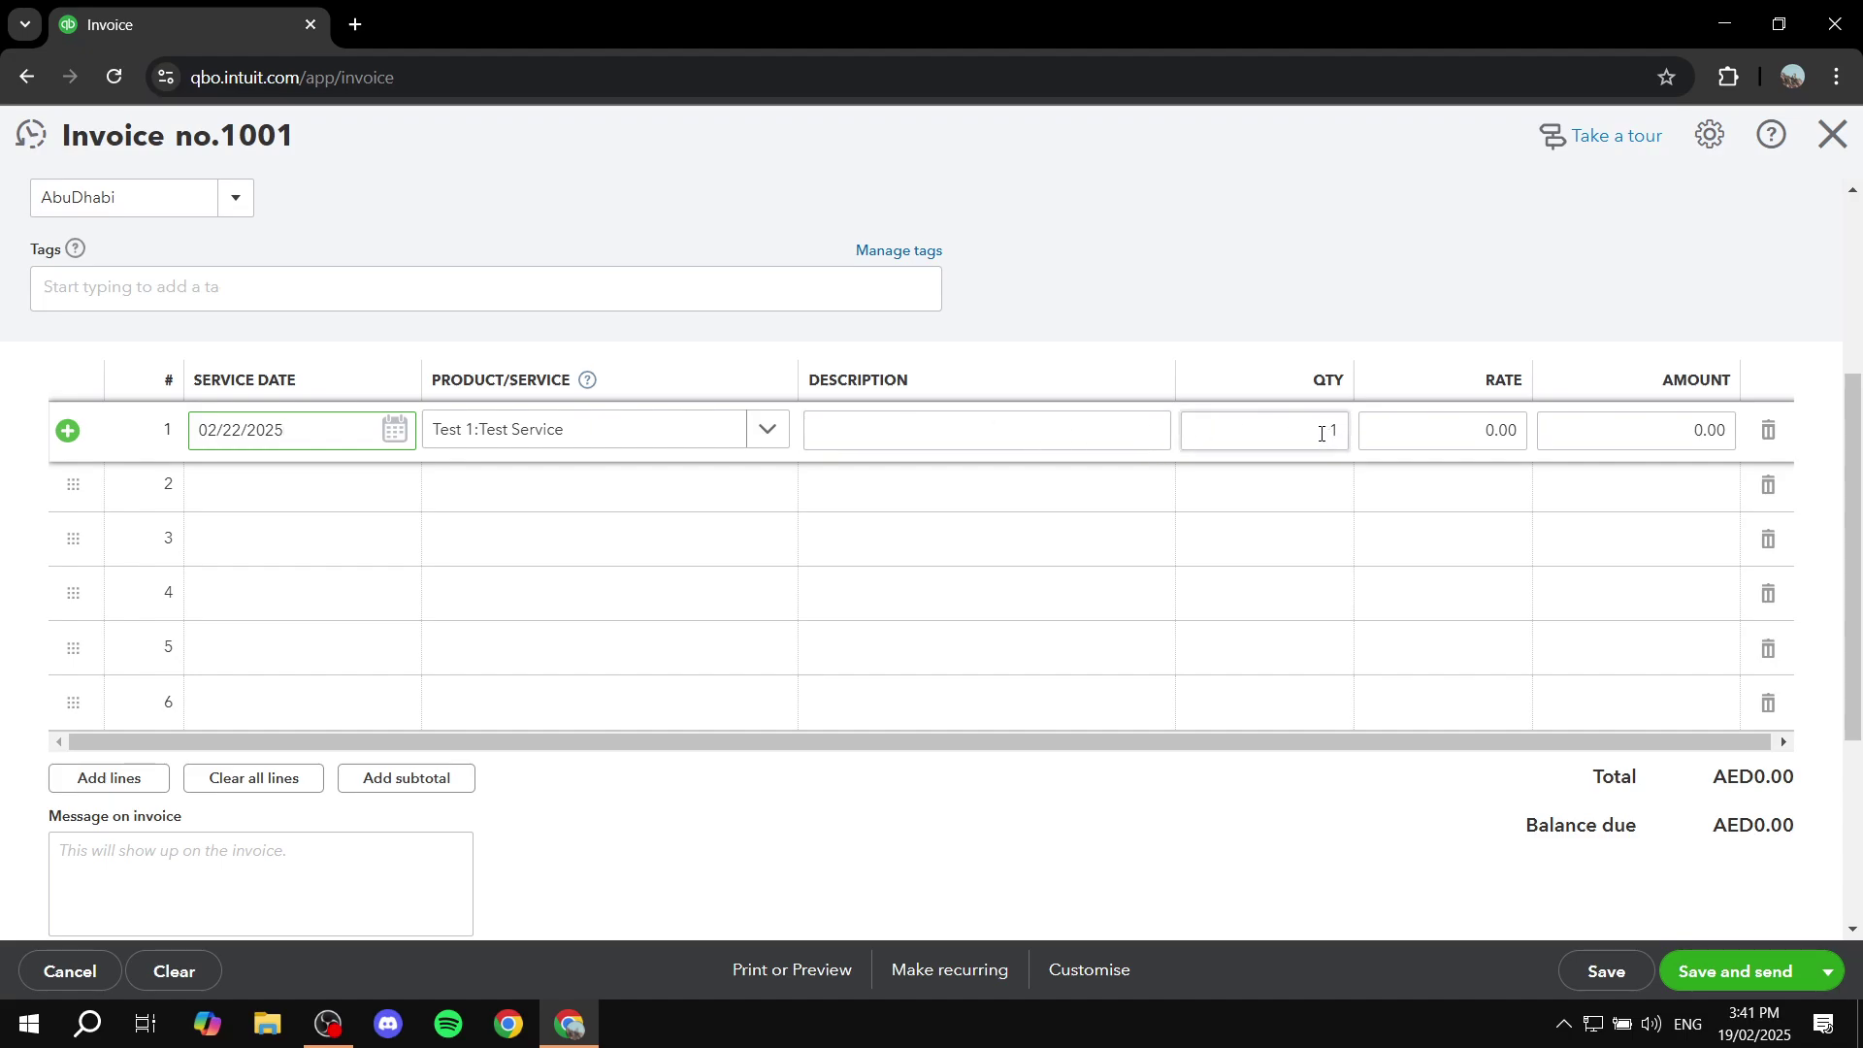
{"action": "left_click", "coordinate": [1495, 431]}
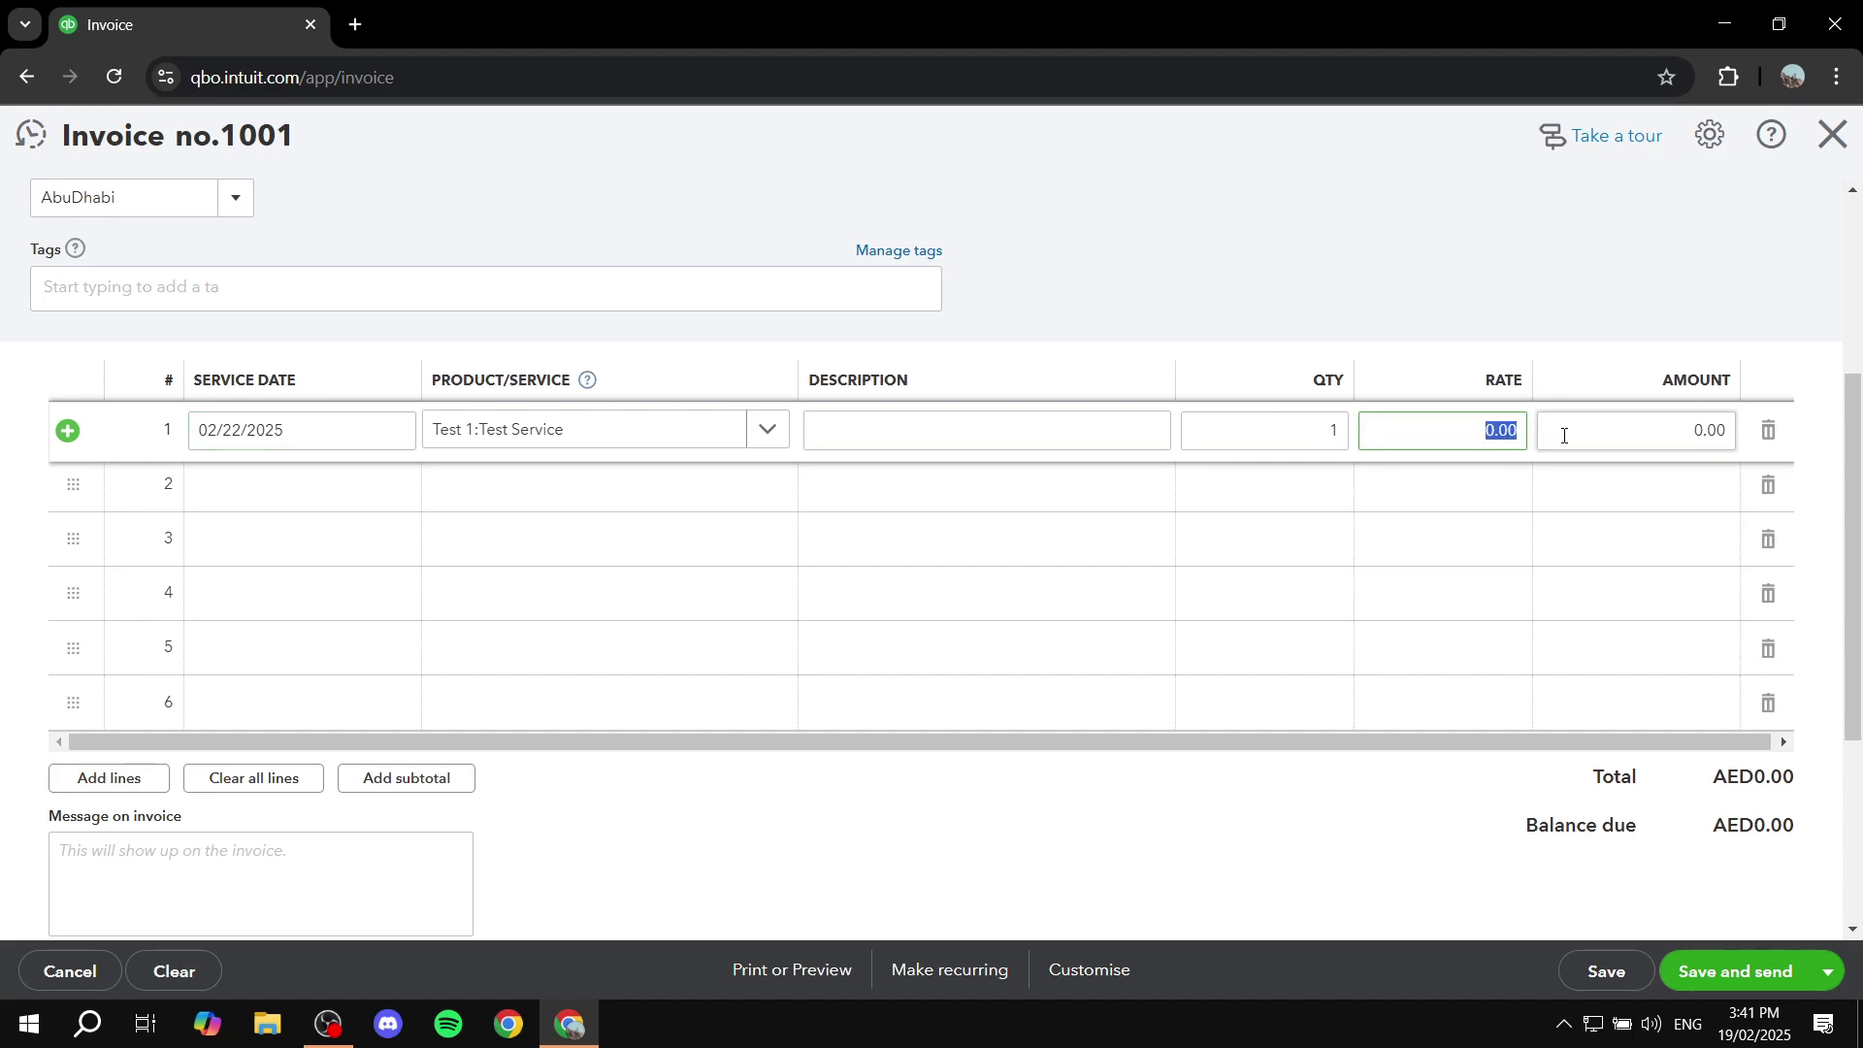
{"action": "type", "text": "20"}
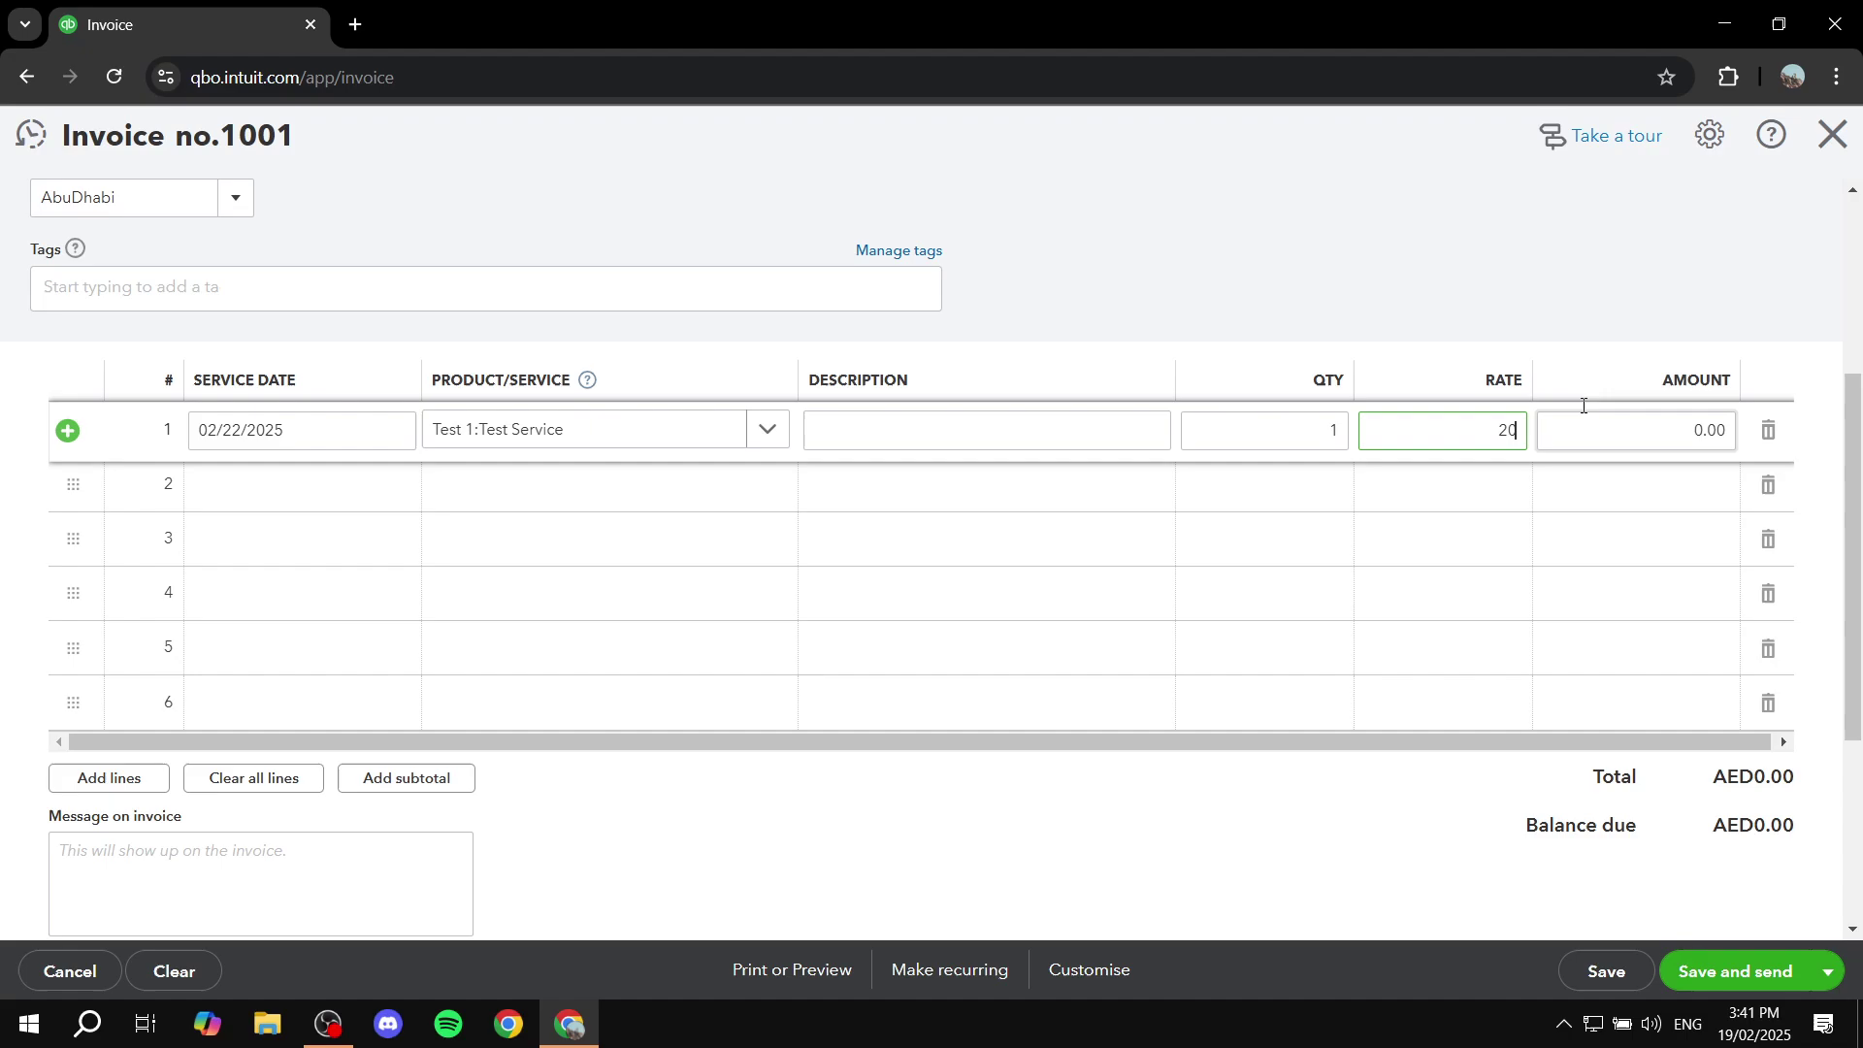
{"action": "left_click", "coordinate": [1582, 296]}
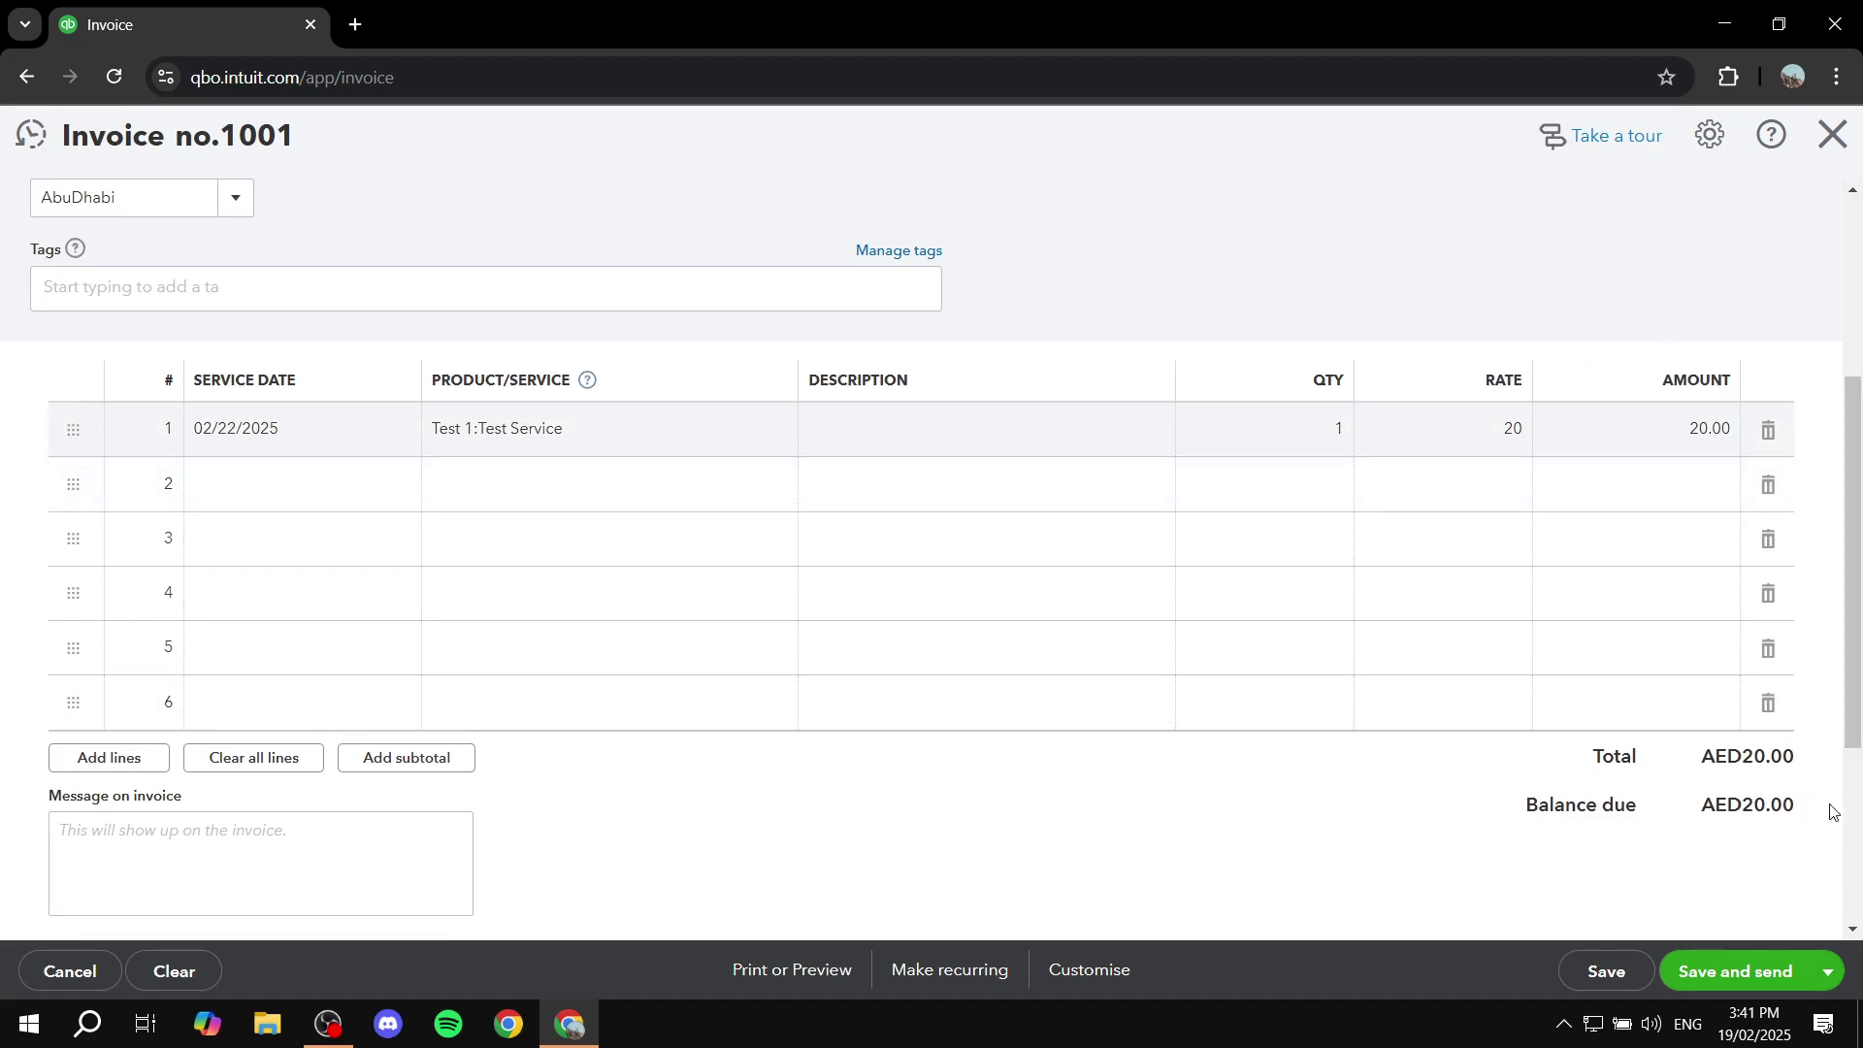
{"action": "left_click_drag", "start_coordinate": [1835, 813], "coordinate": [1686, 750]}
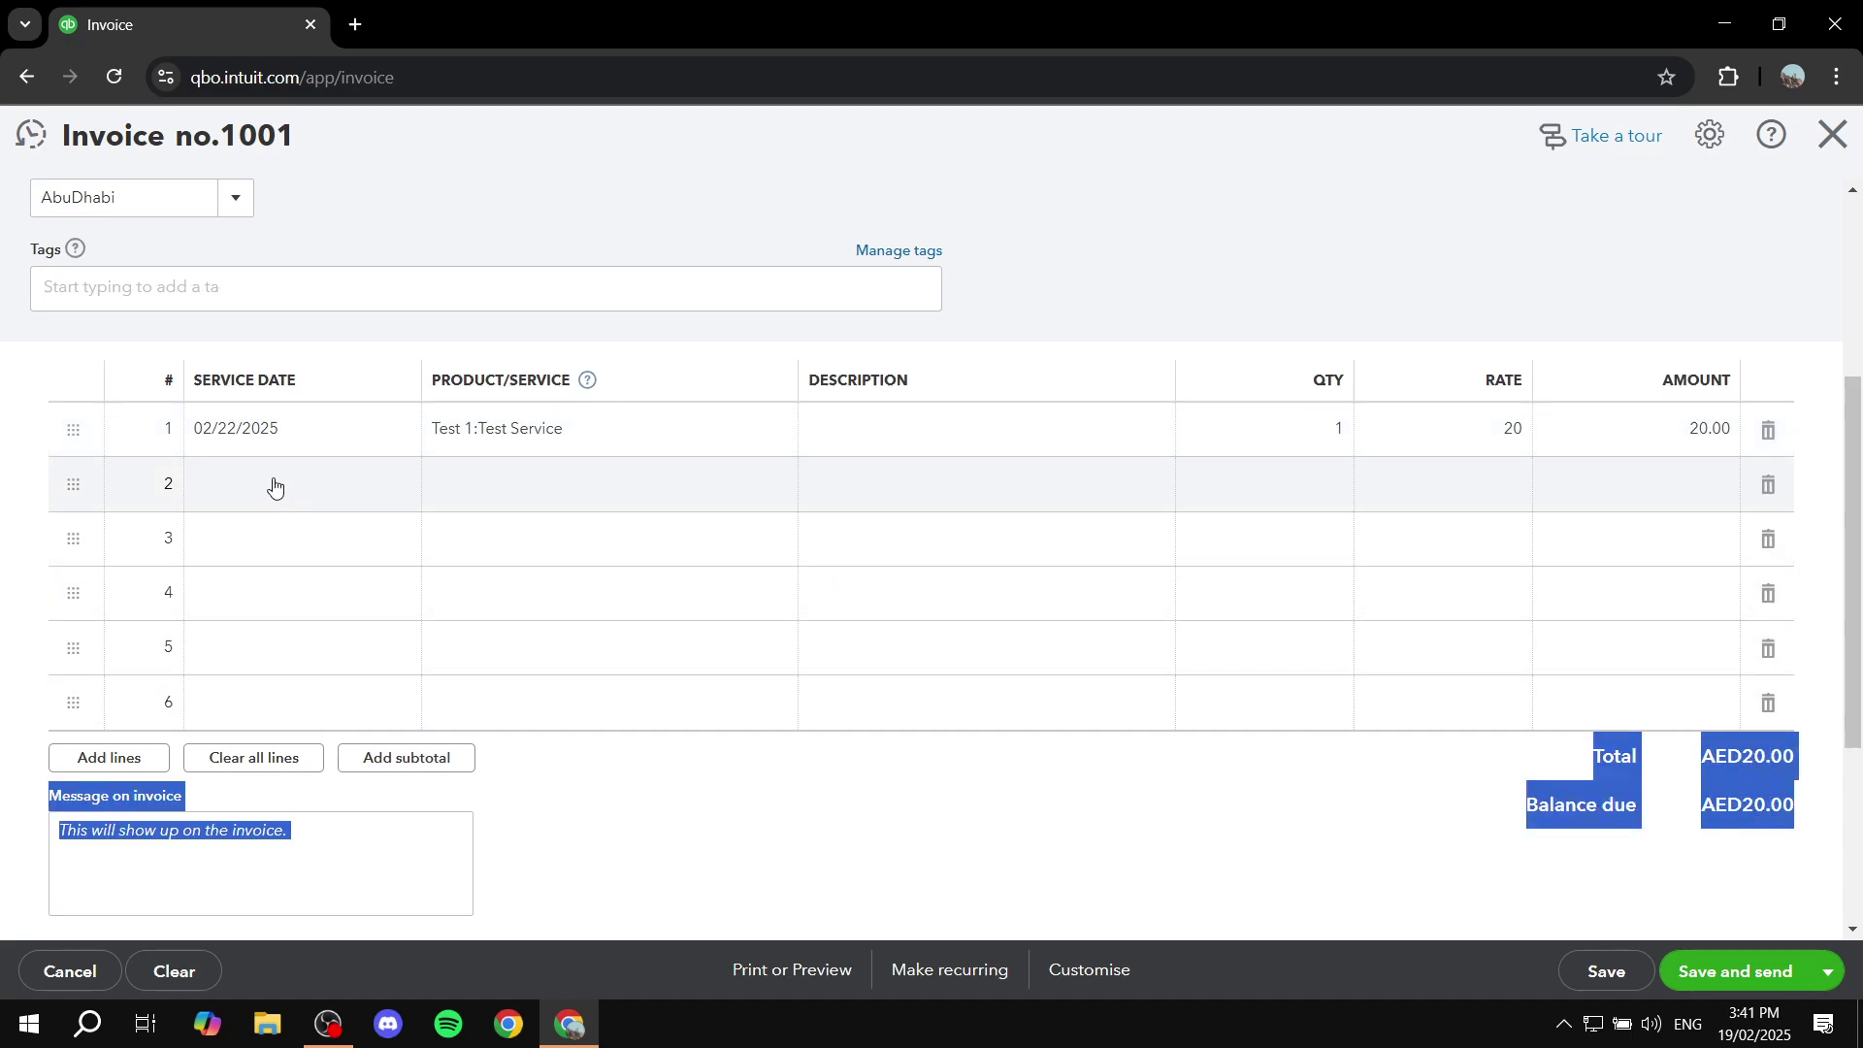
Step: Delete the extra empty lines so only the Test Service line and one blank row remain
{"action": "left_click", "coordinate": [275, 480]}
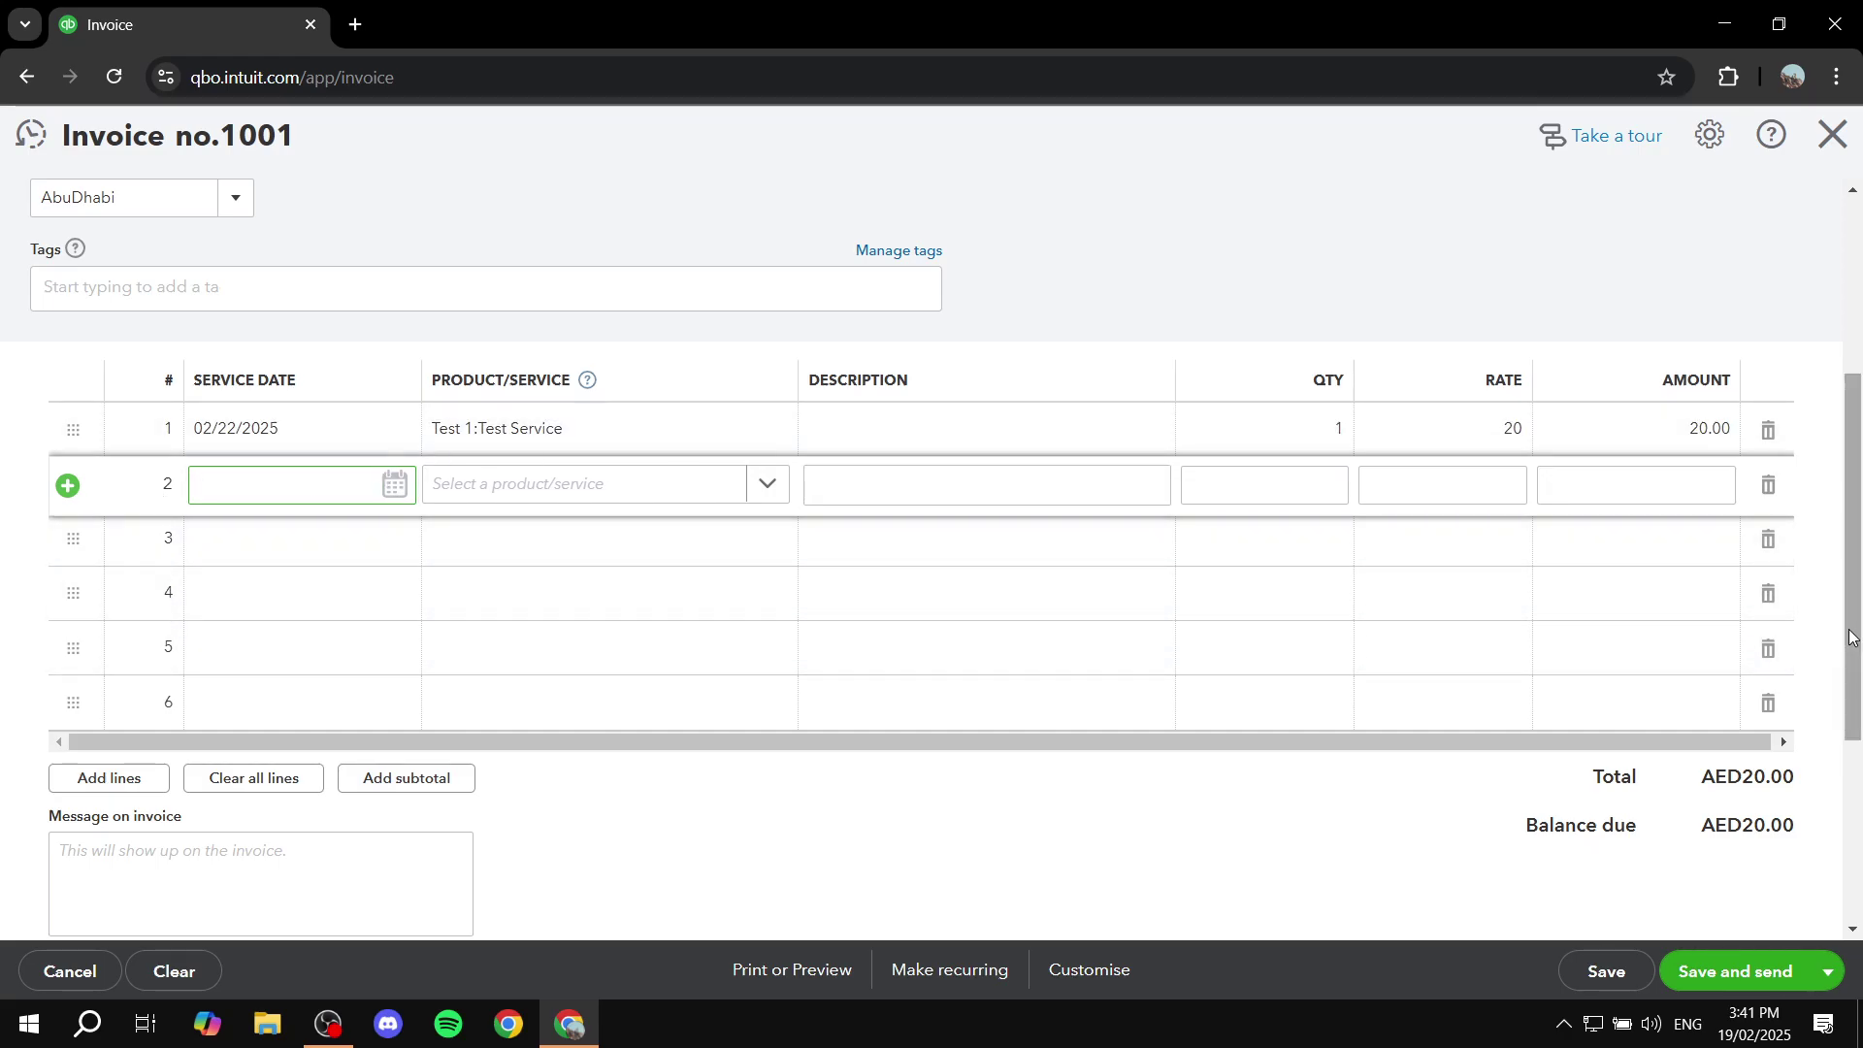
{"action": "left_click", "coordinate": [1769, 487]}
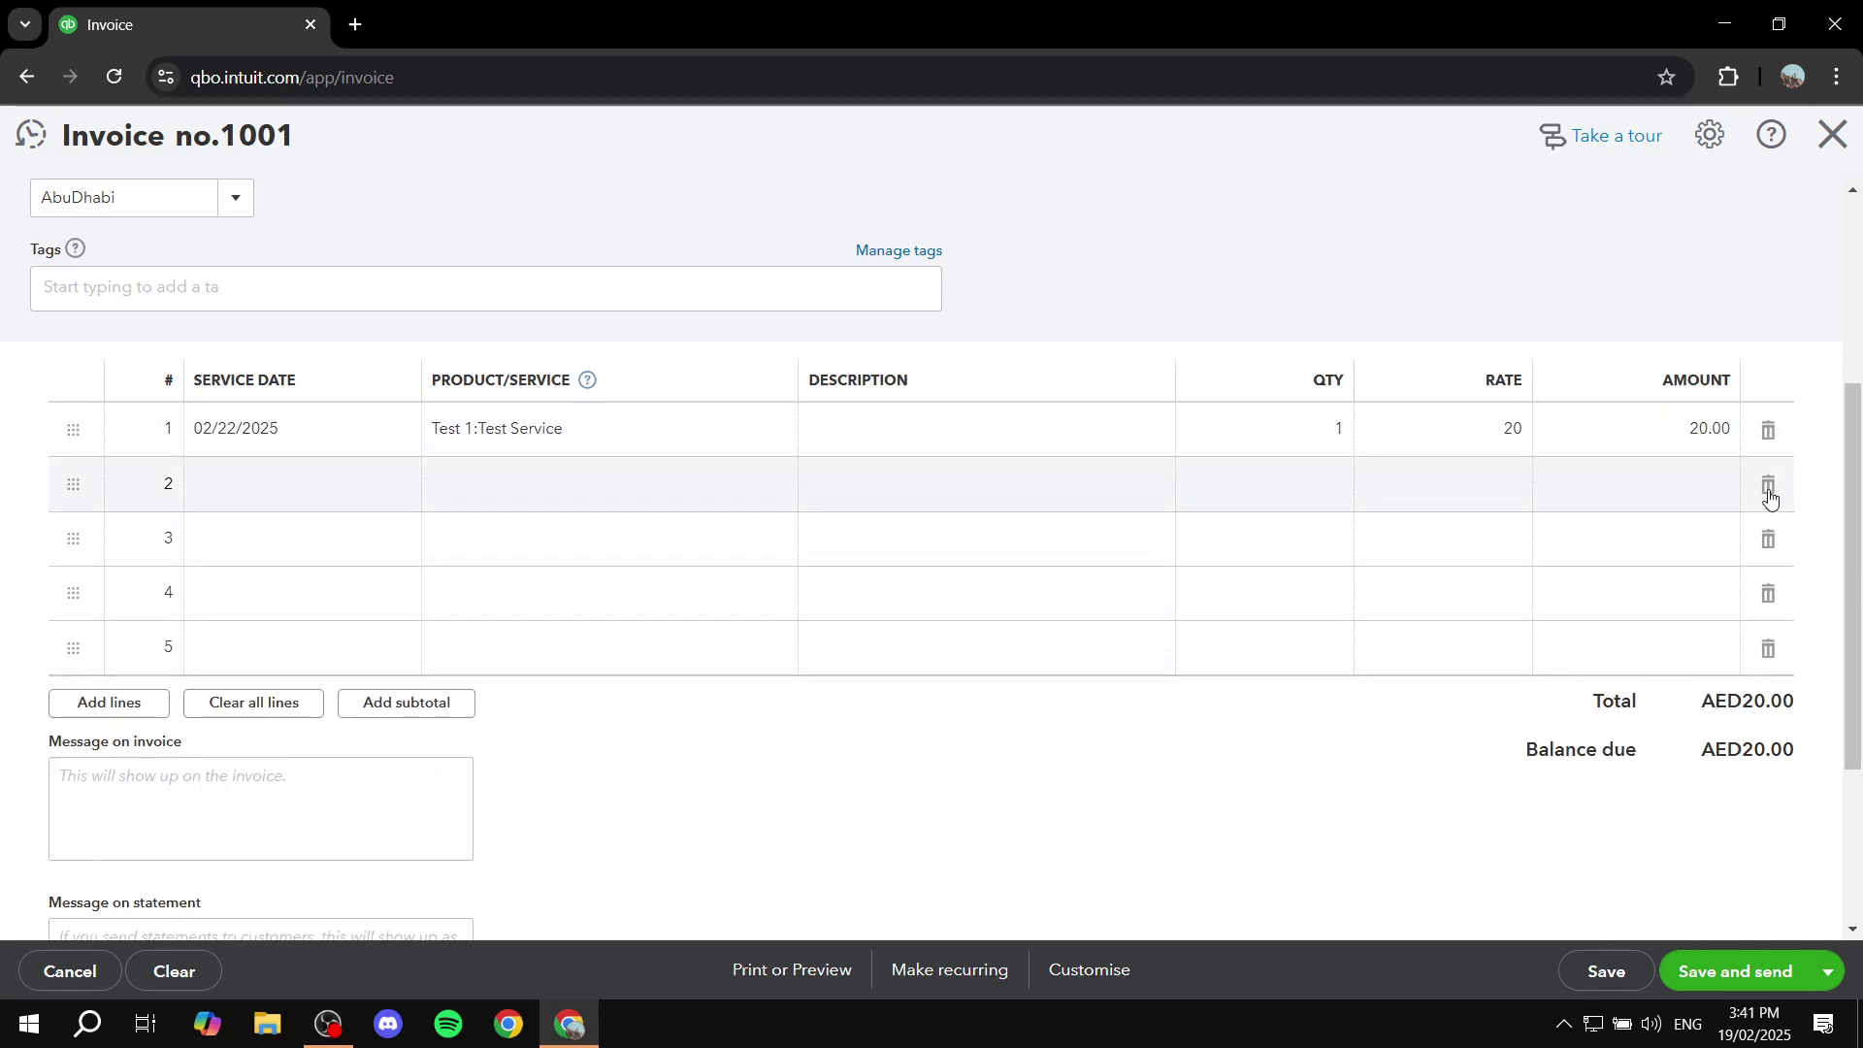
{"action": "left_click", "coordinate": [1770, 495]}
{"action": "left_click", "coordinate": [1769, 493]}
{"action": "left_click", "coordinate": [1768, 493]}
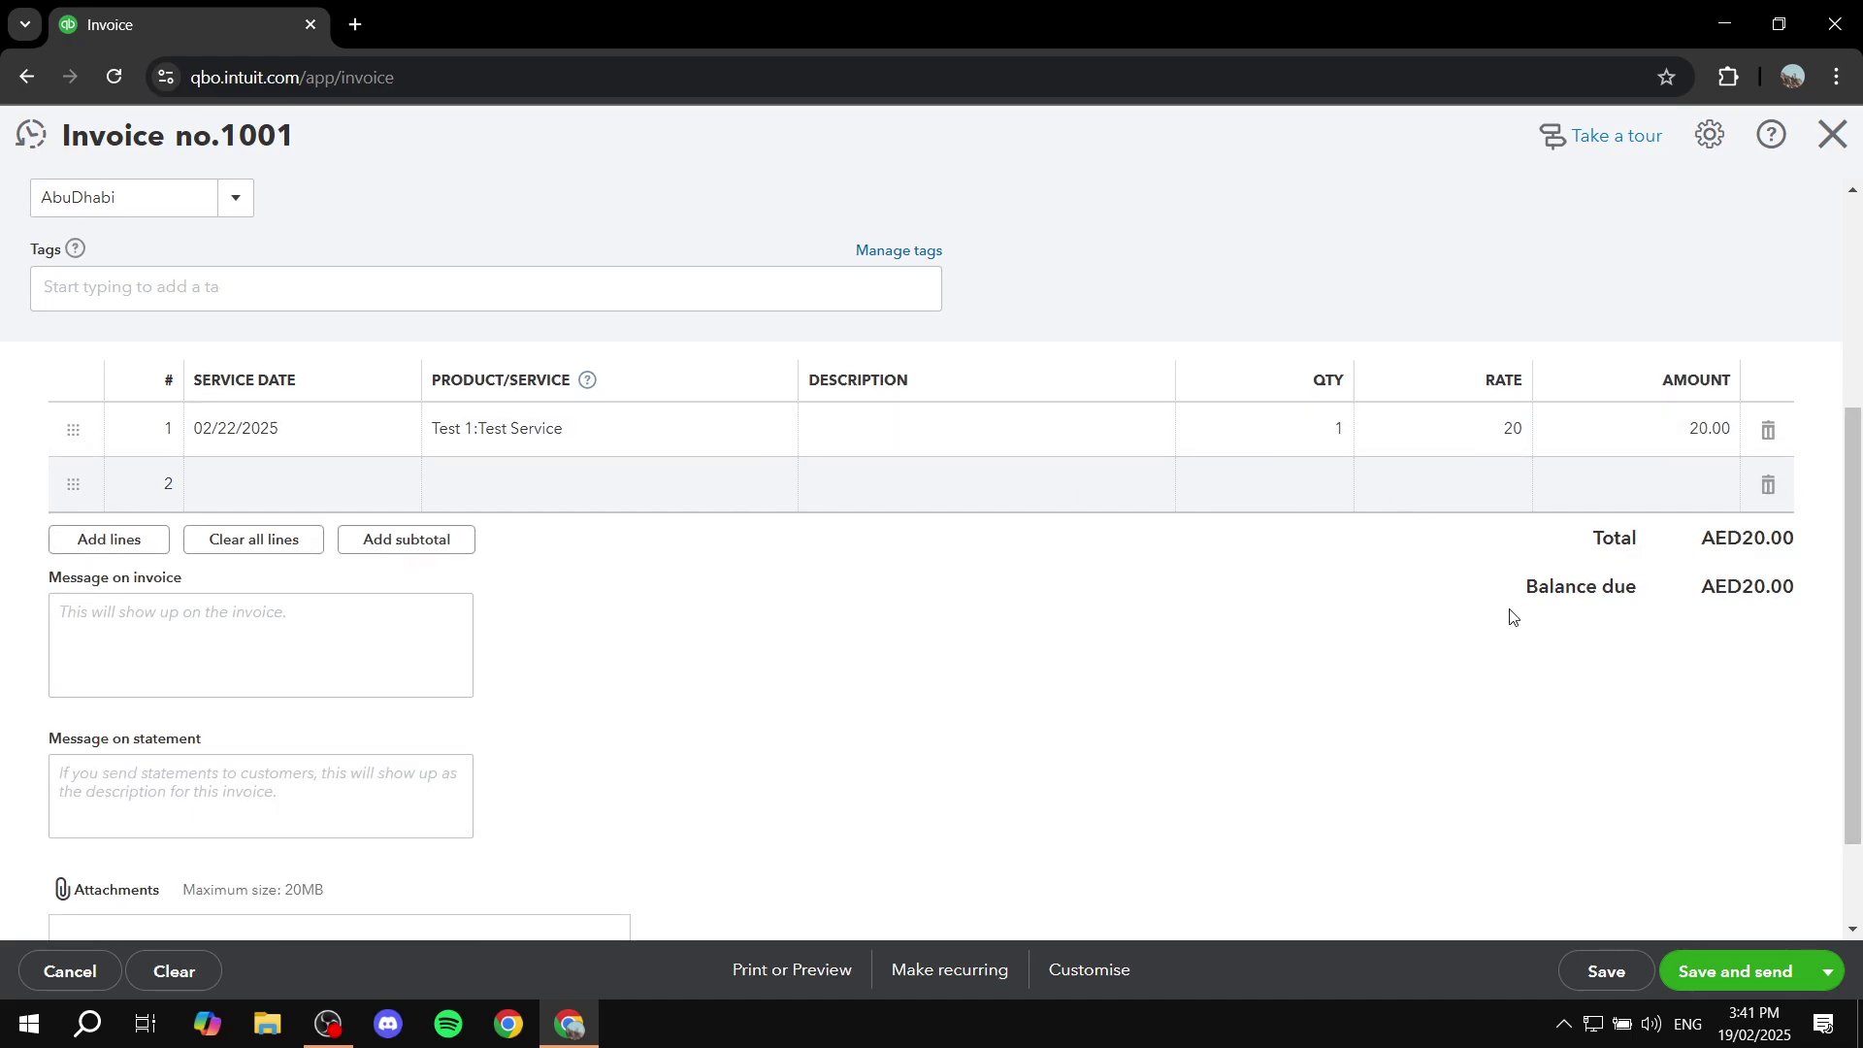
Step: Leave the invoice message and statement message fields blank
{"action": "scroll", "coordinate": [517, 603], "scroll_direction": "down", "scroll_amount": 2}
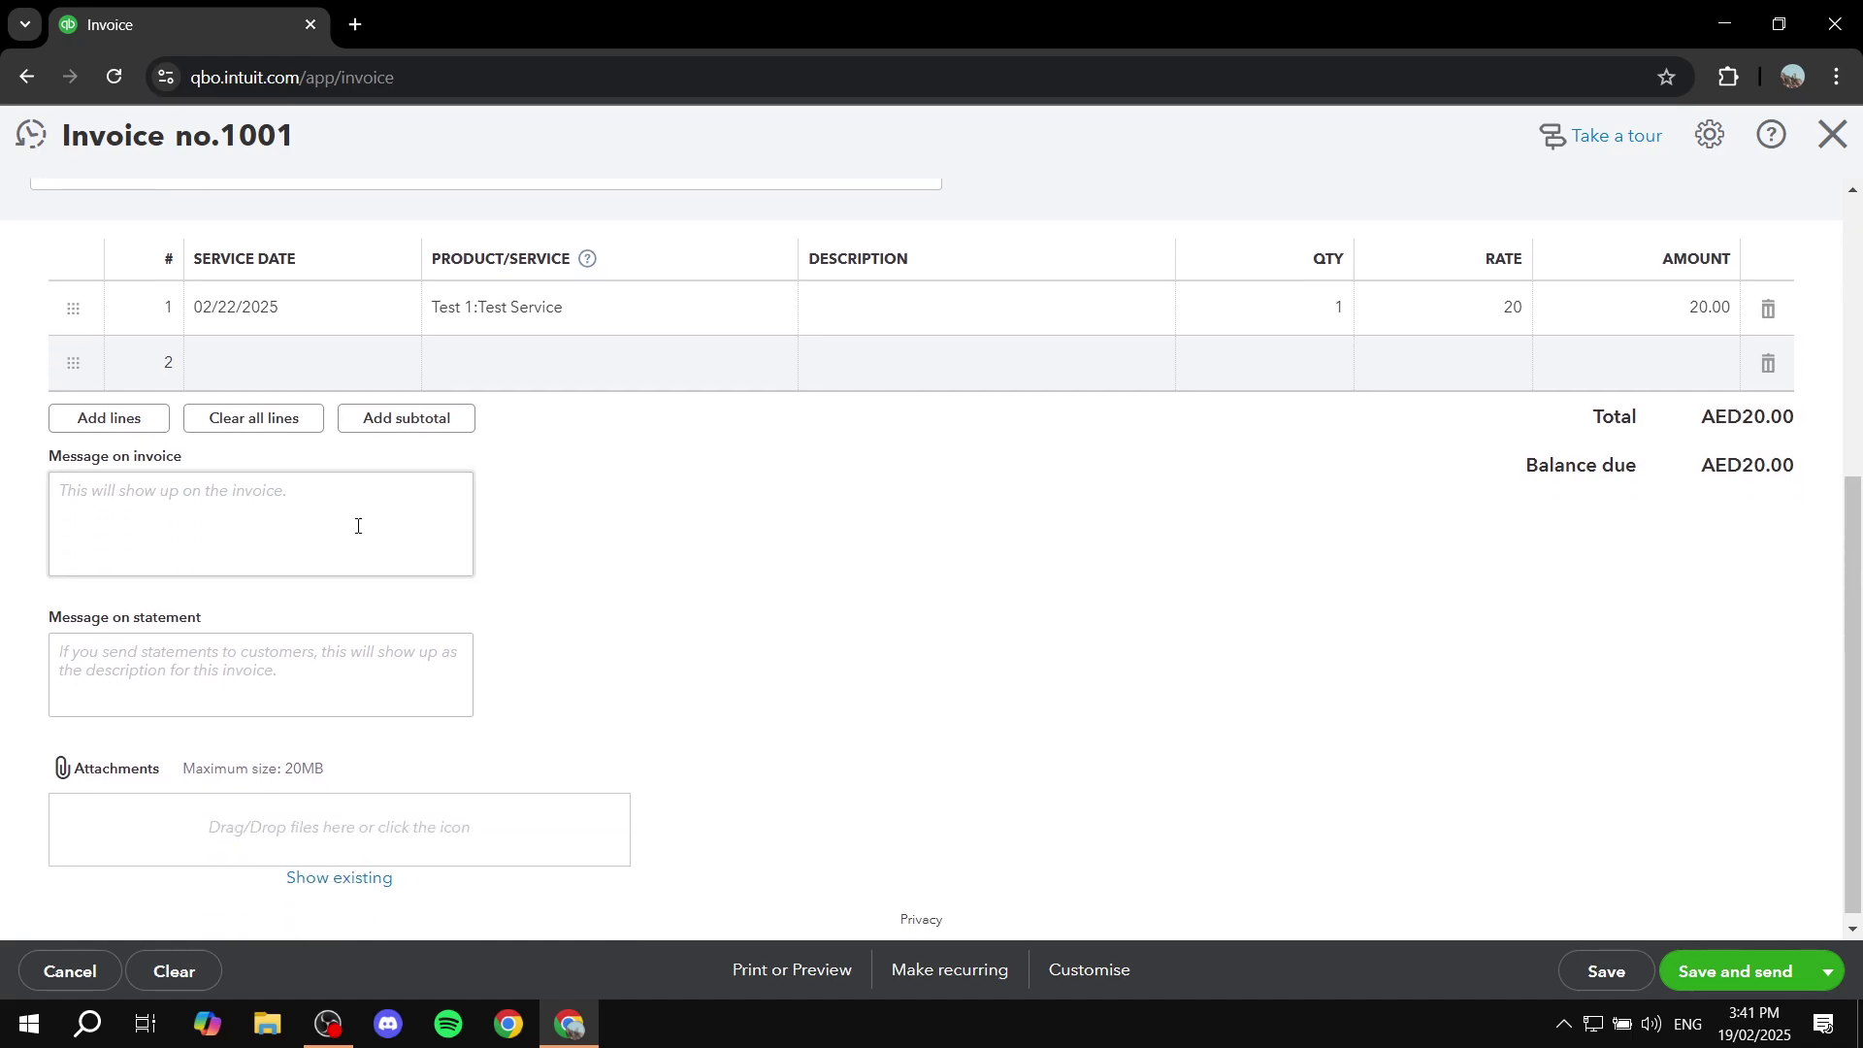
{"action": "left_click", "coordinate": [260, 498]}
{"action": "scroll", "coordinate": [258, 498], "scroll_direction": "down", "scroll_amount": 1}
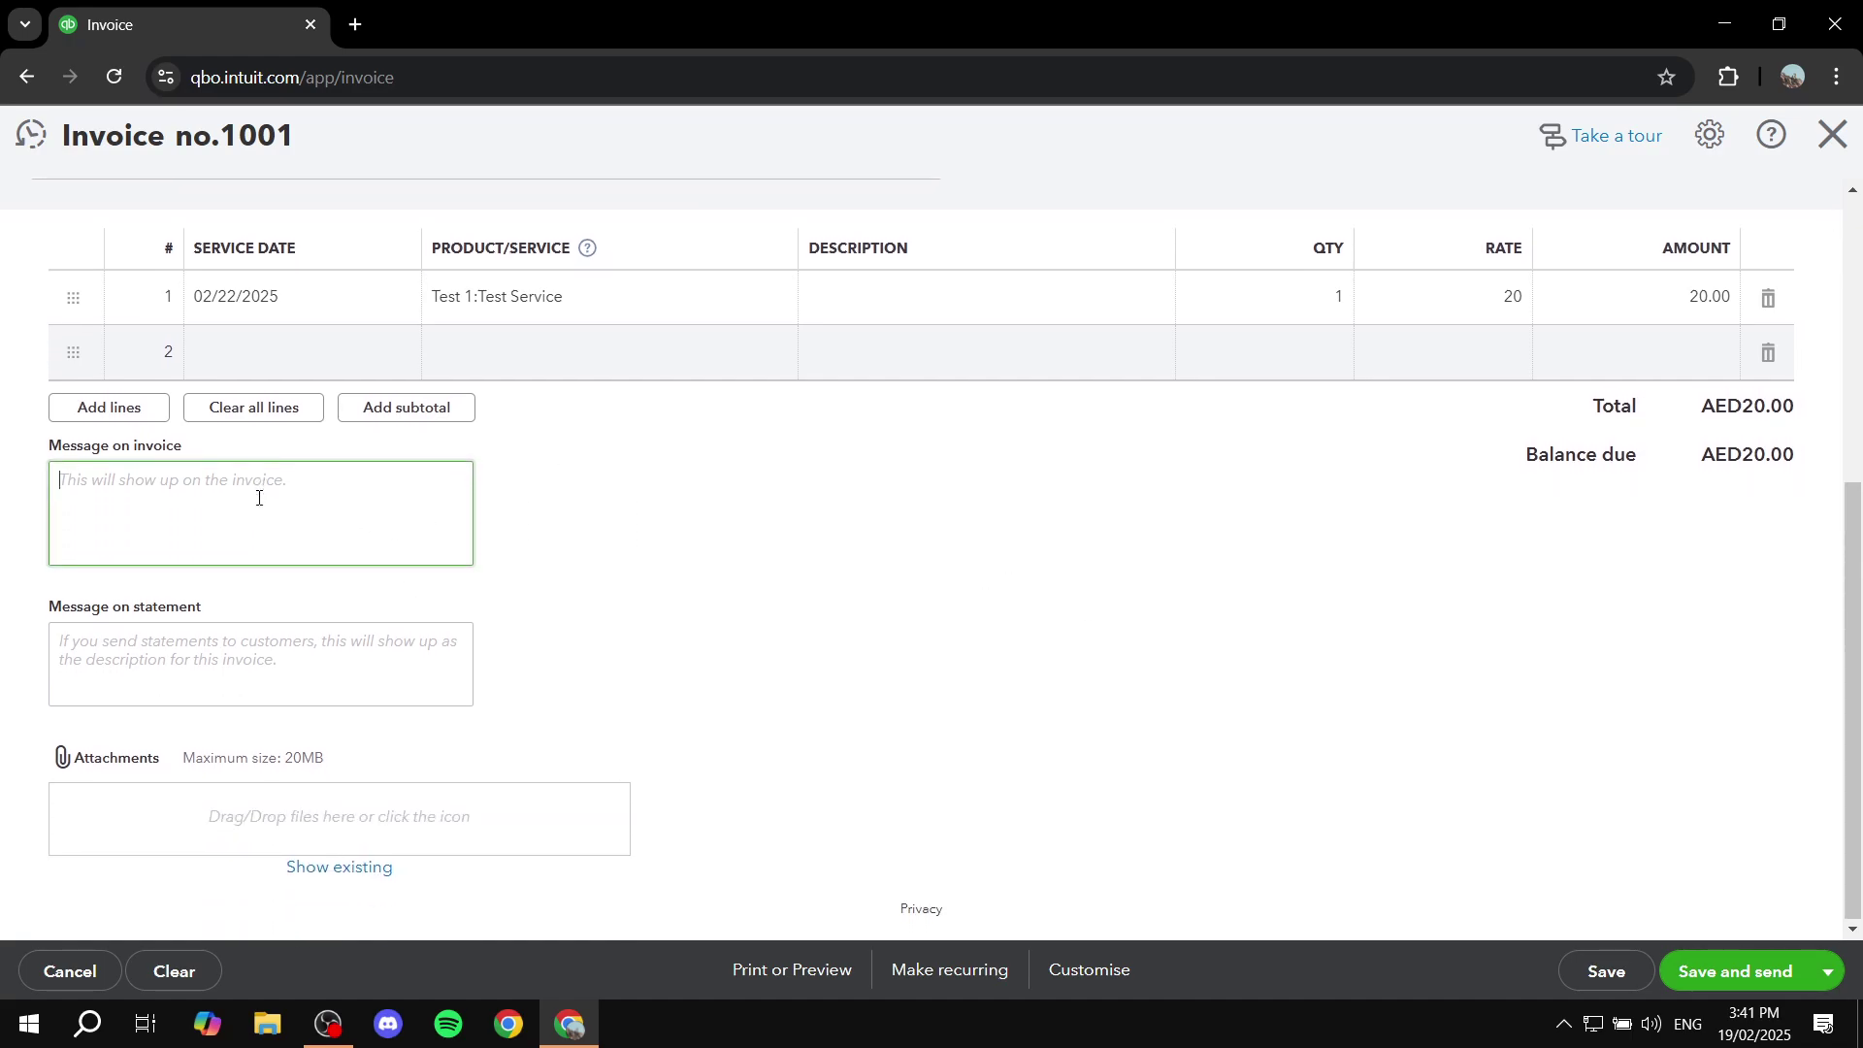
{"action": "left_click", "coordinate": [179, 655]}
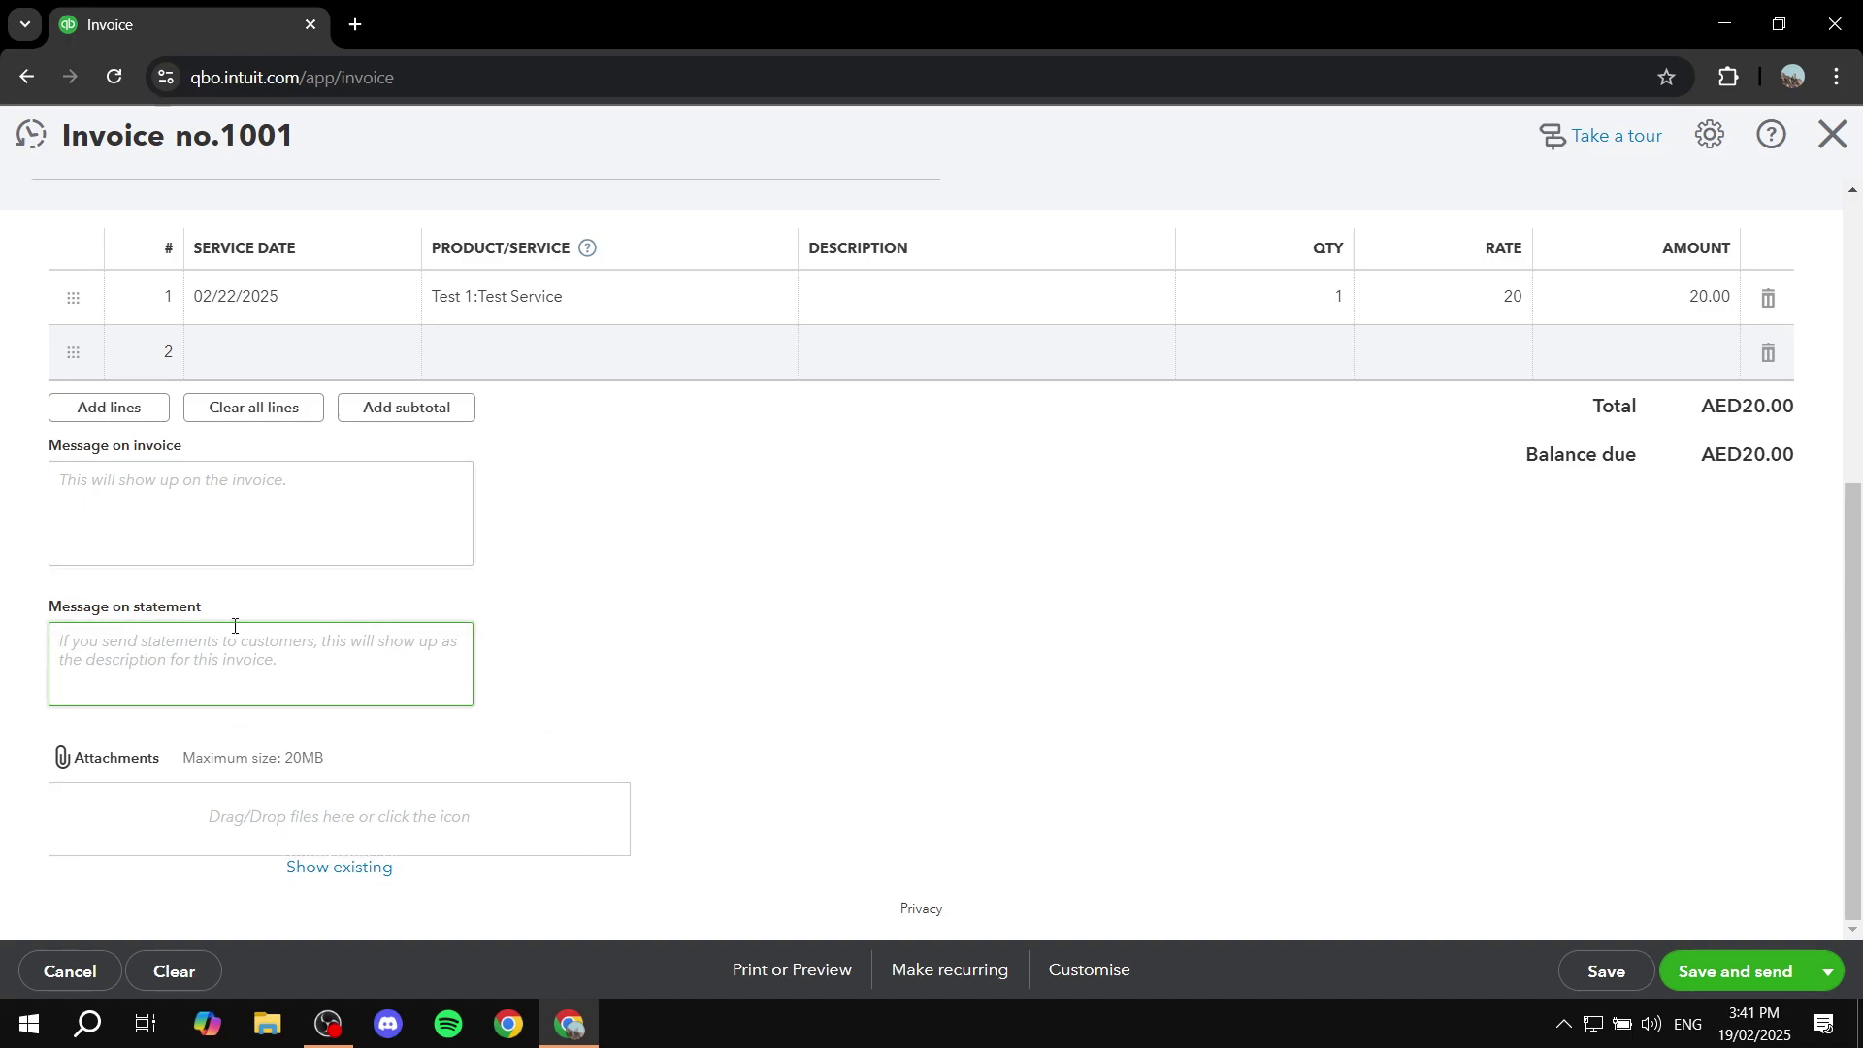
{"action": "left_click", "coordinate": [704, 573]}
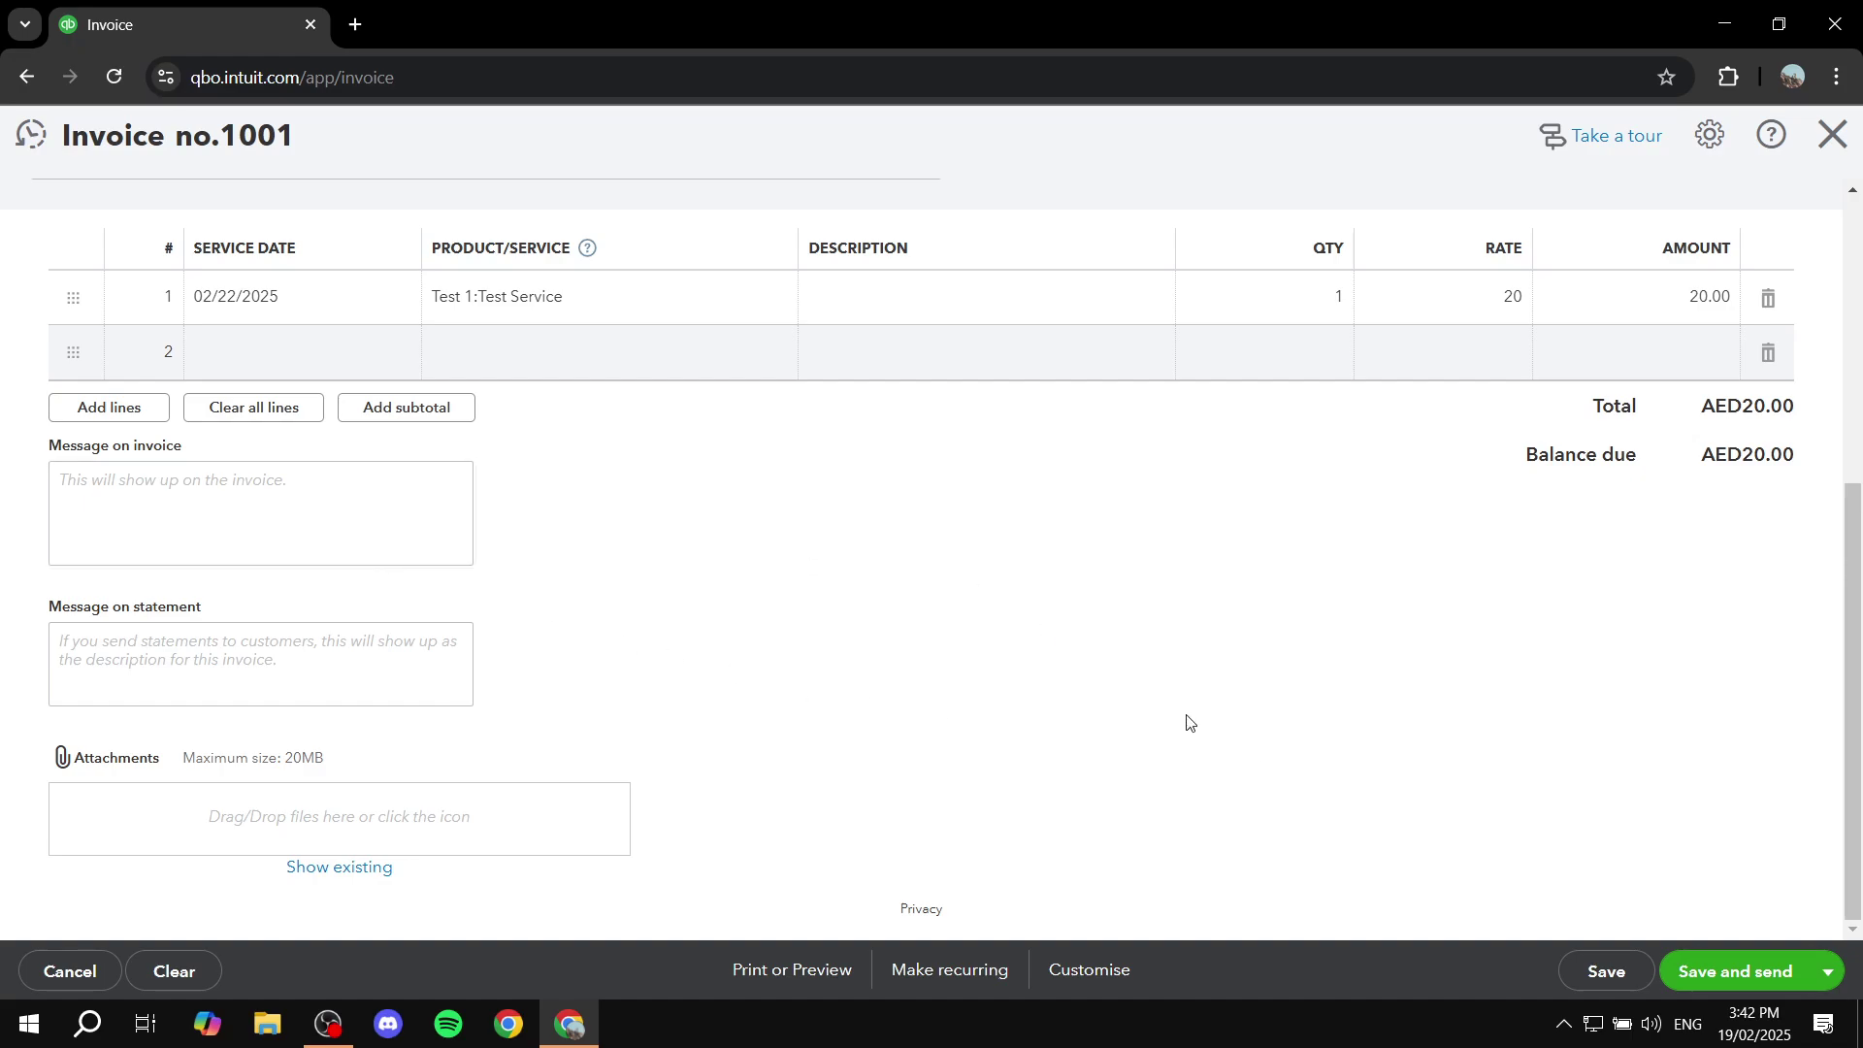
Step: Save invoice 1001 and bring up the Customise style choices
{"action": "left_click", "coordinate": [1602, 976]}
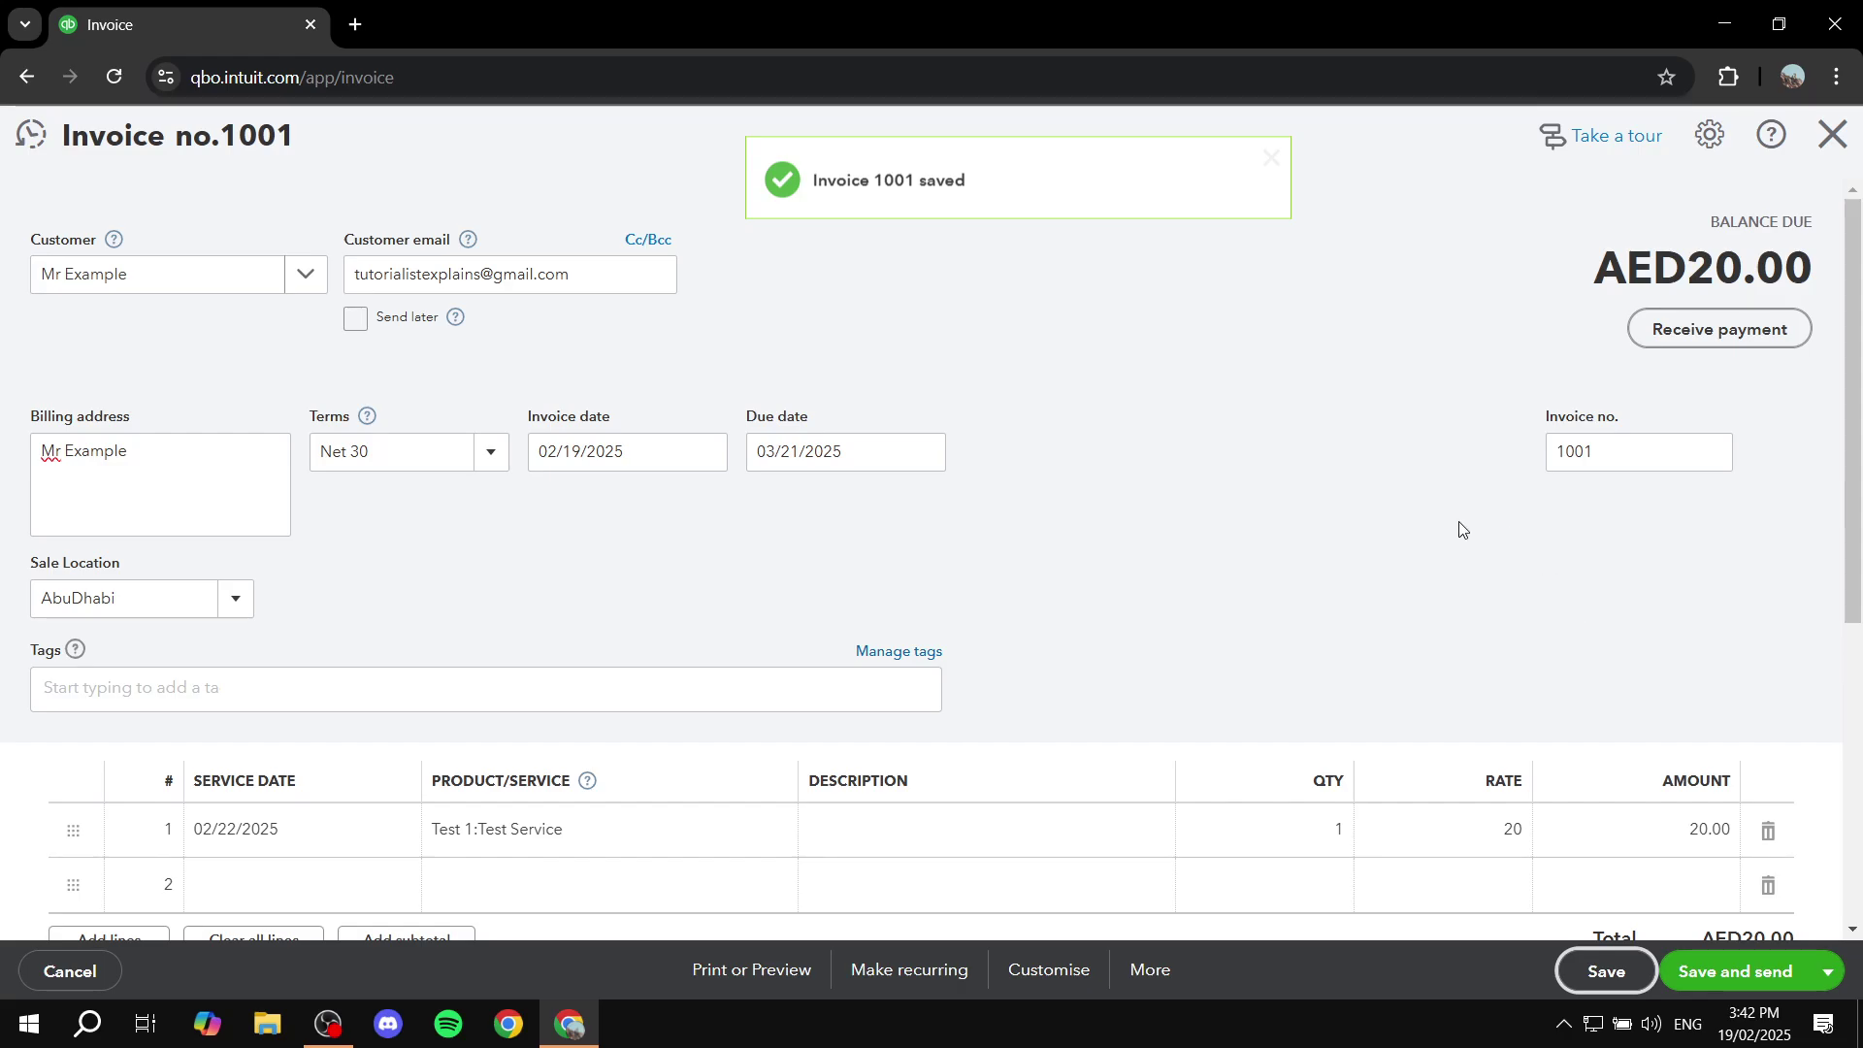
{"action": "scroll", "coordinate": [1459, 528], "scroll_direction": "down", "scroll_amount": 5}
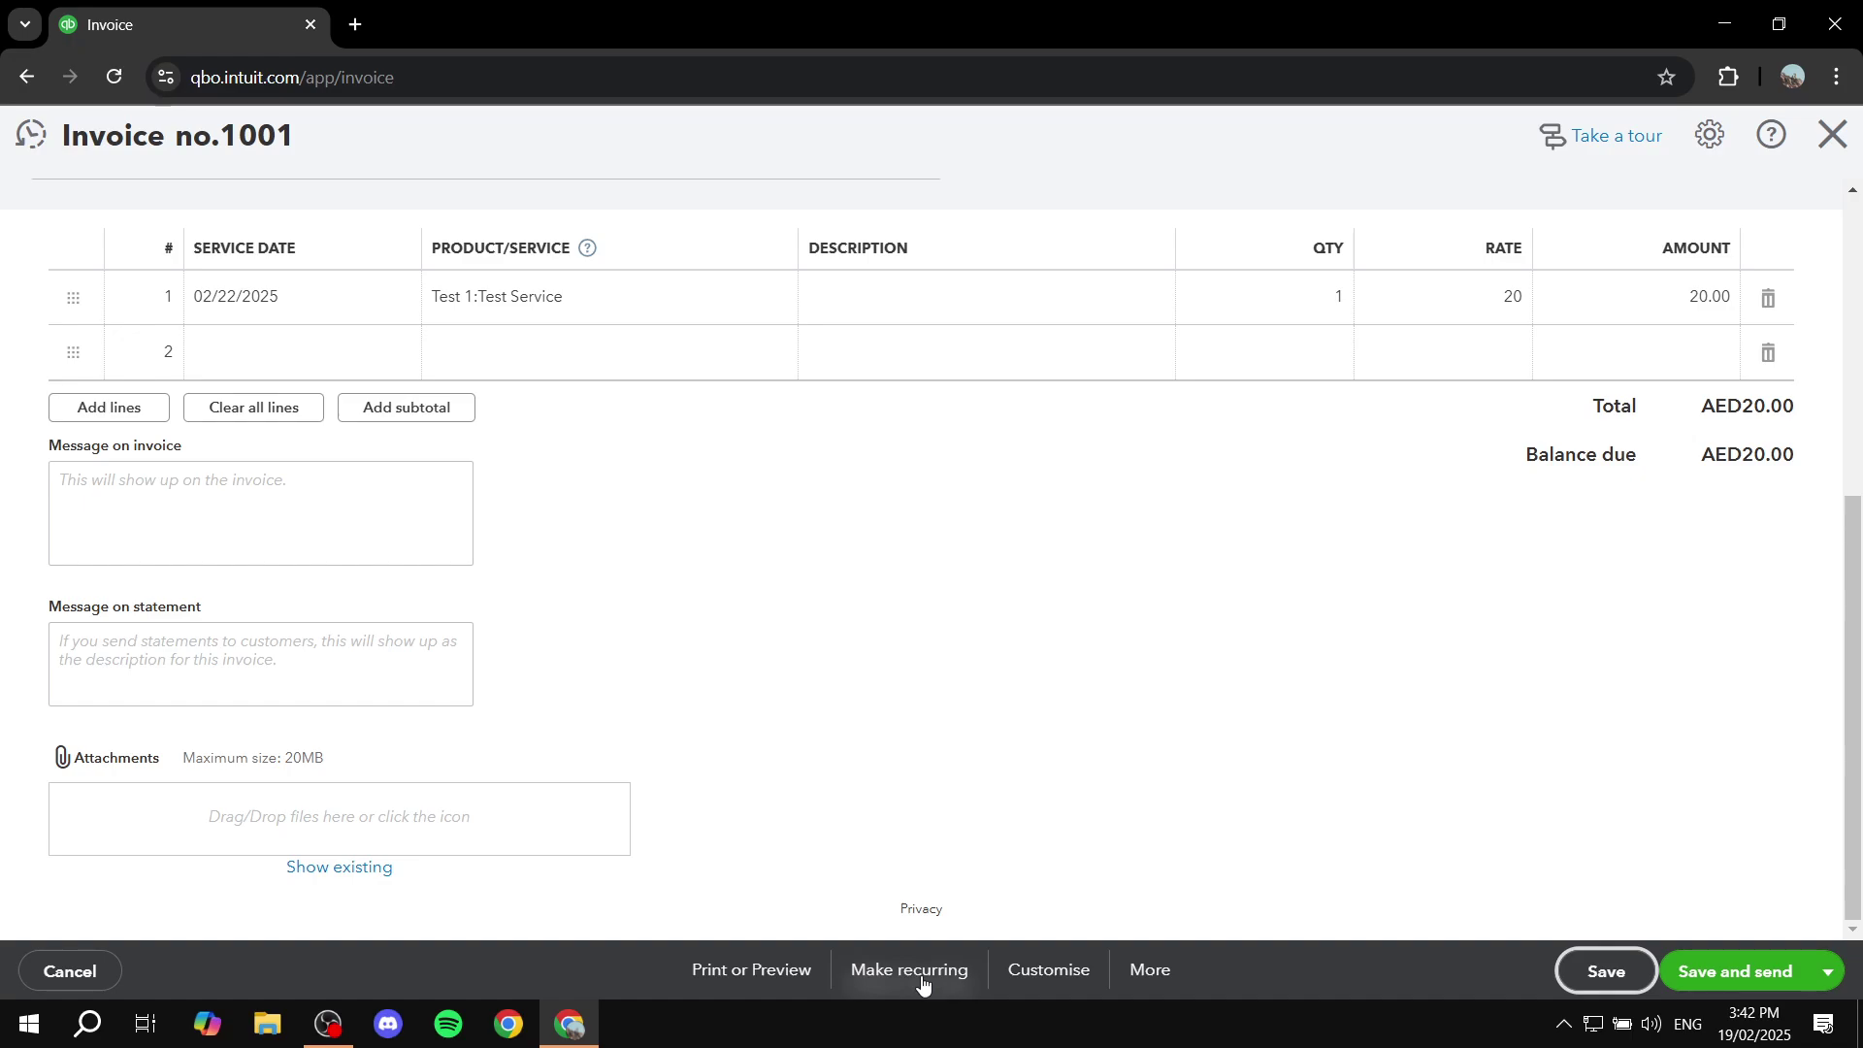
{"action": "left_click", "coordinate": [1044, 983]}
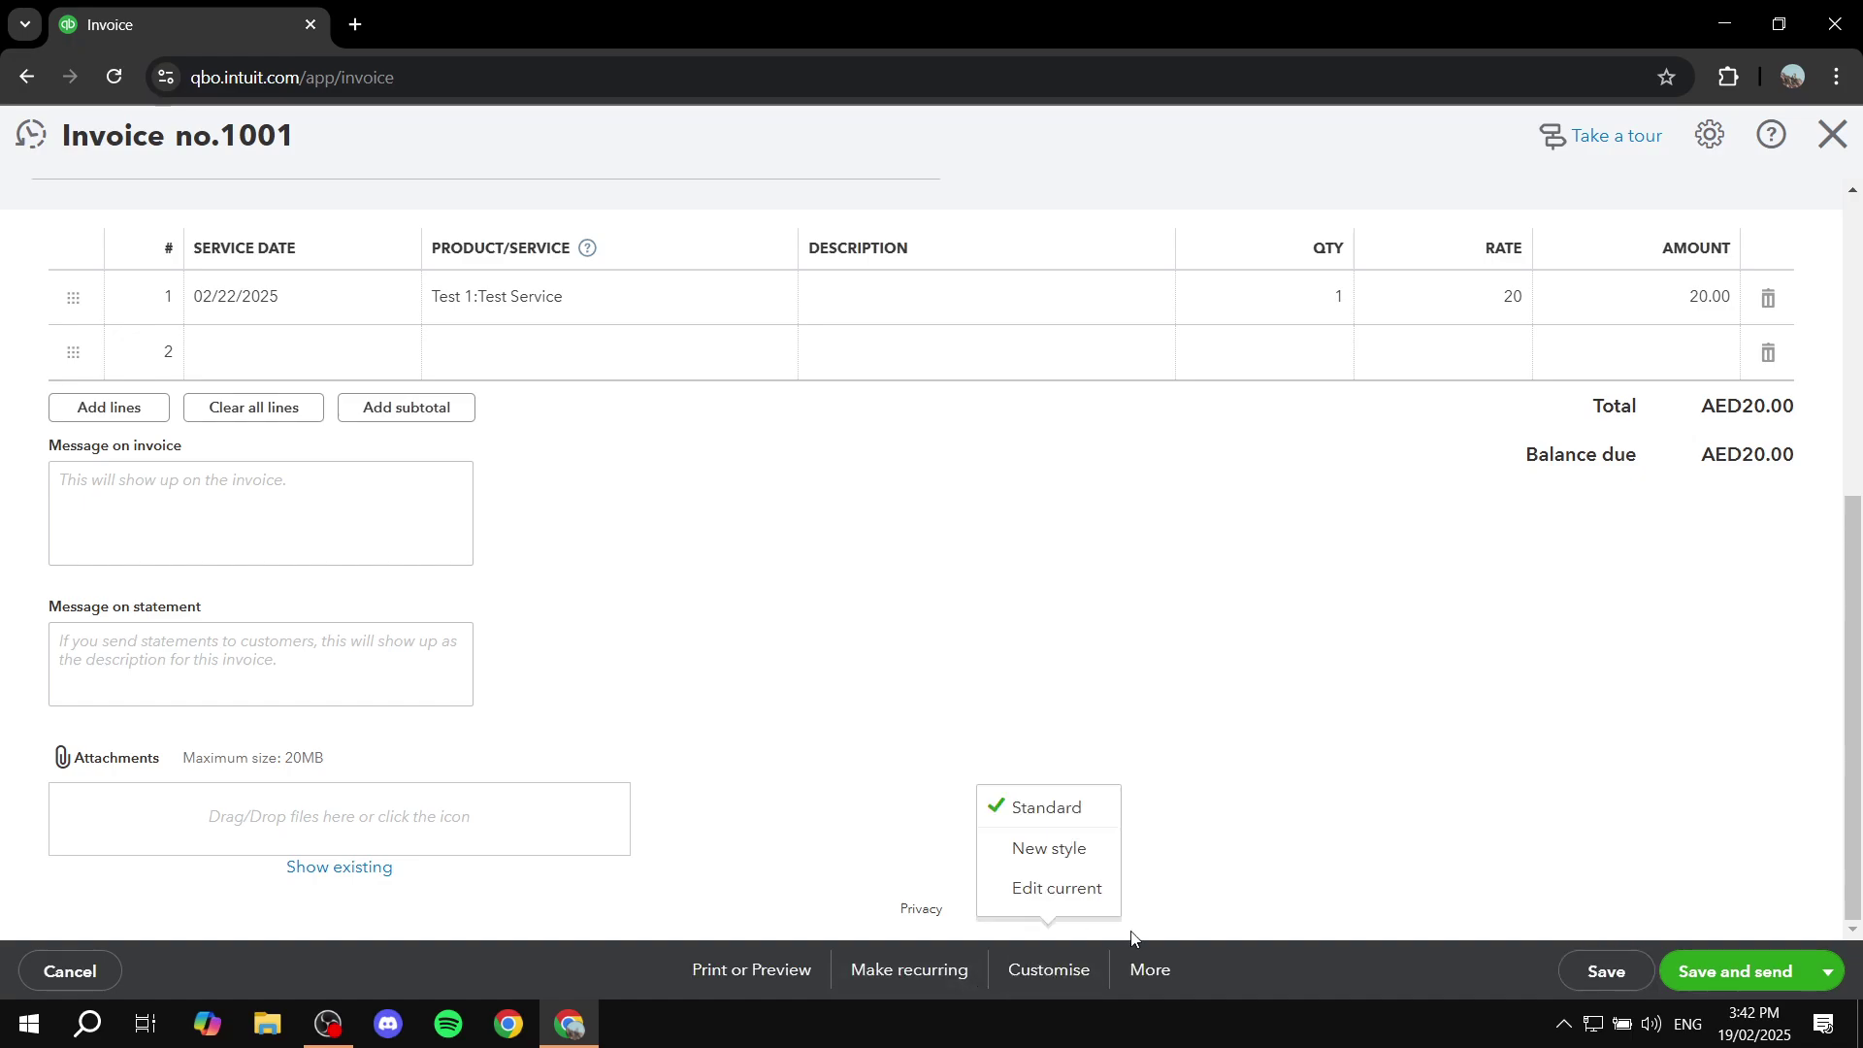
Step: Create the new style My INVOICE Template - 2-19 (56583) after reviewing its Design and Content tabs
{"action": "left_click", "coordinate": [1061, 852]}
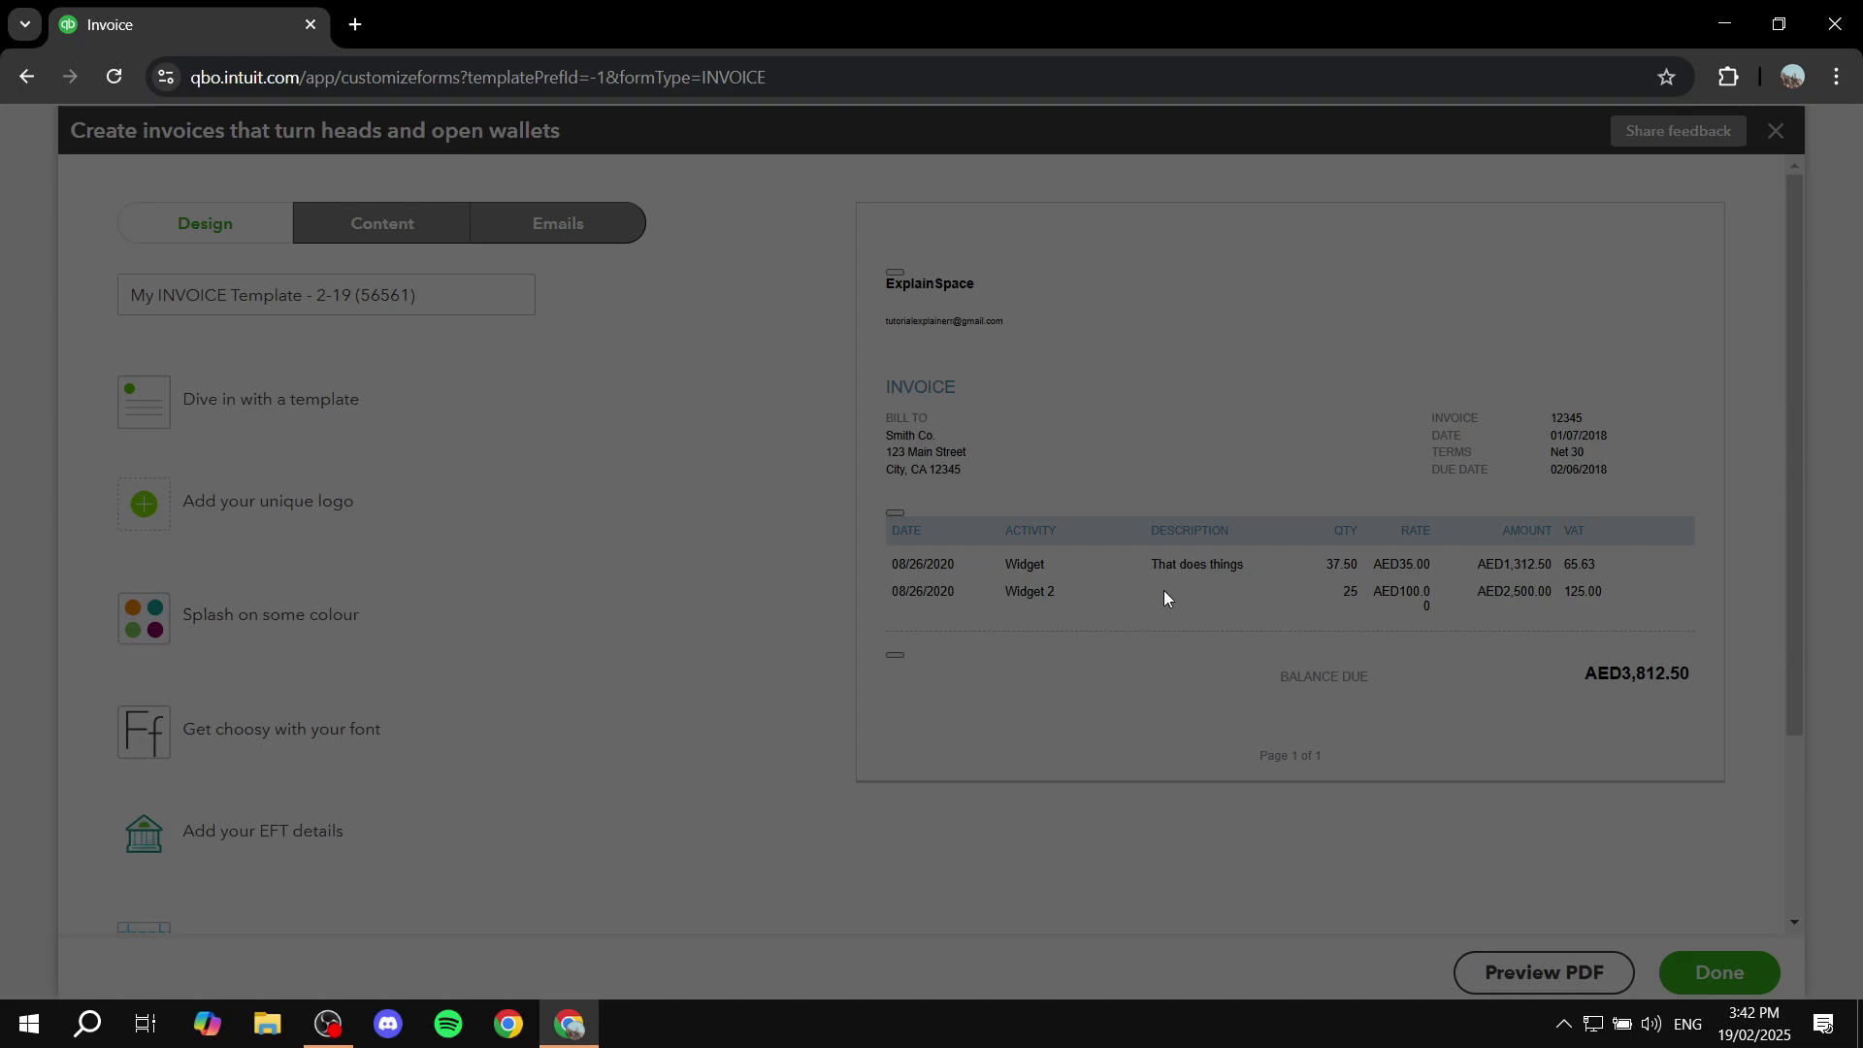
{"action": "left_click", "coordinate": [118, 78]}
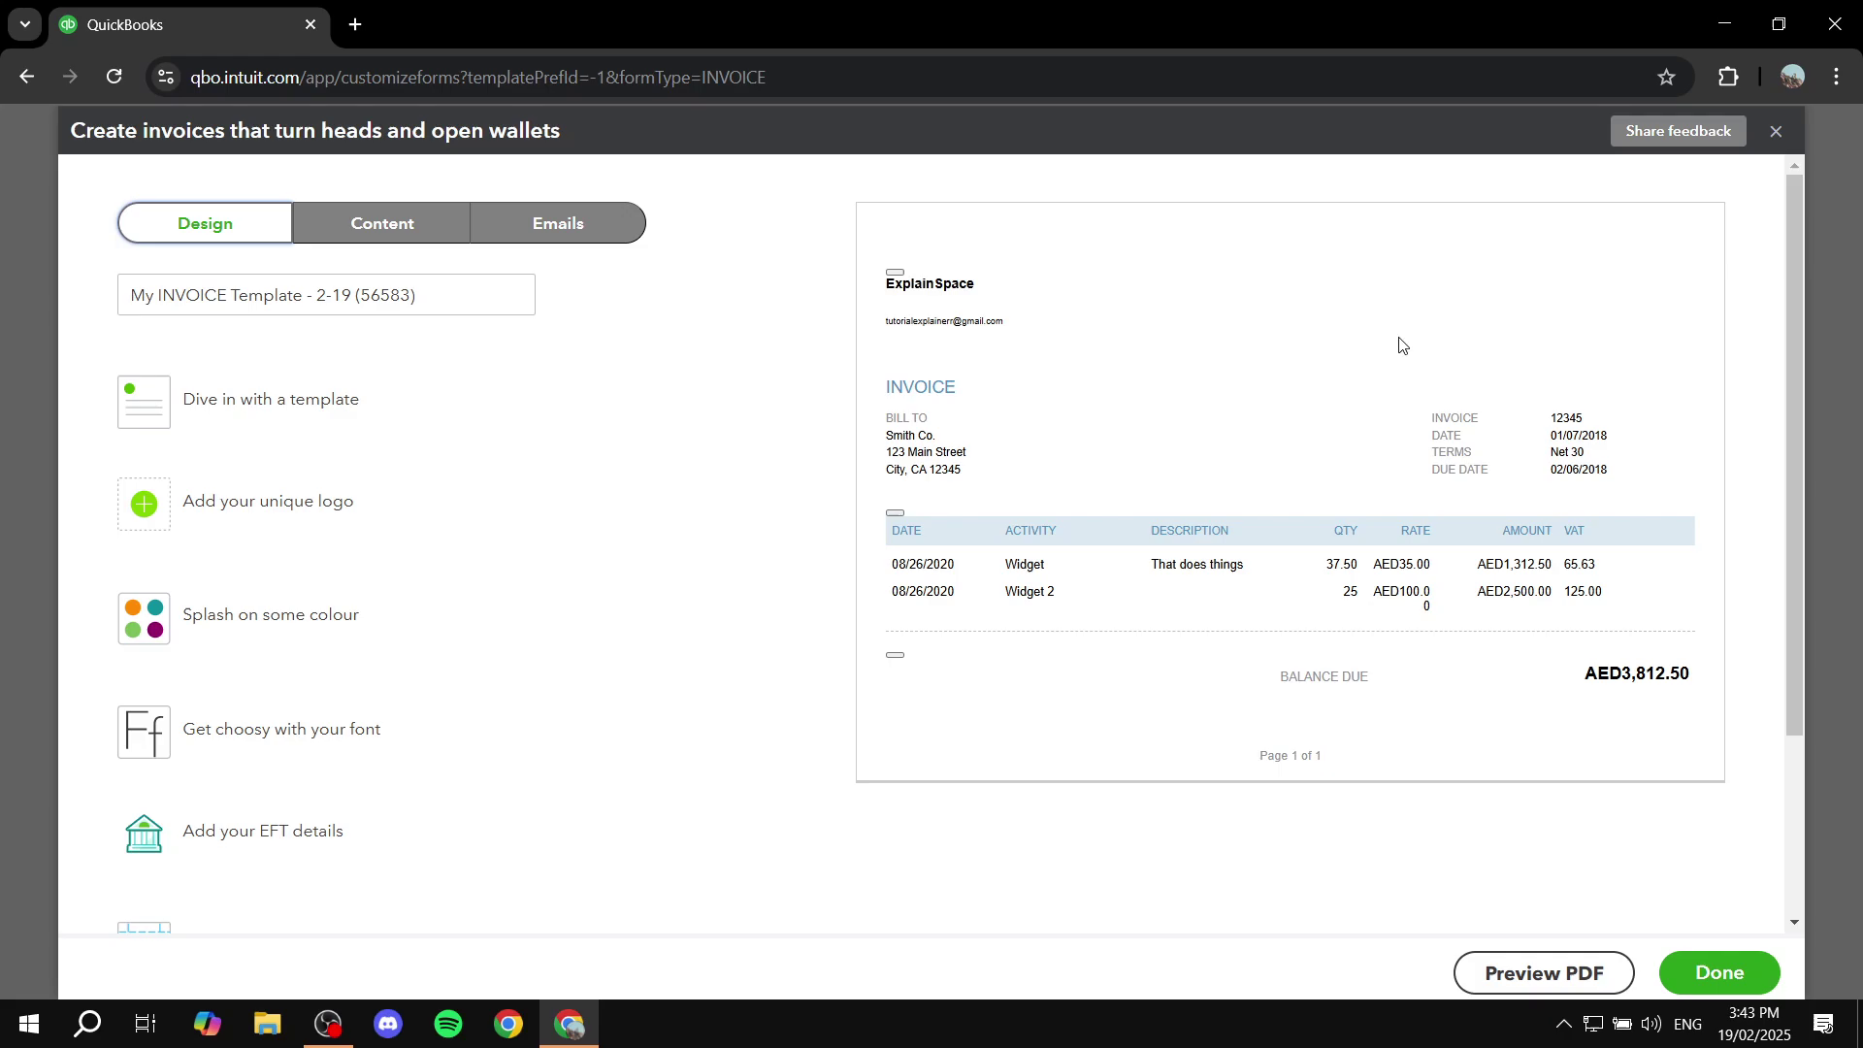
{"action": "scroll", "coordinate": [832, 595], "scroll_direction": "down", "scroll_amount": 2}
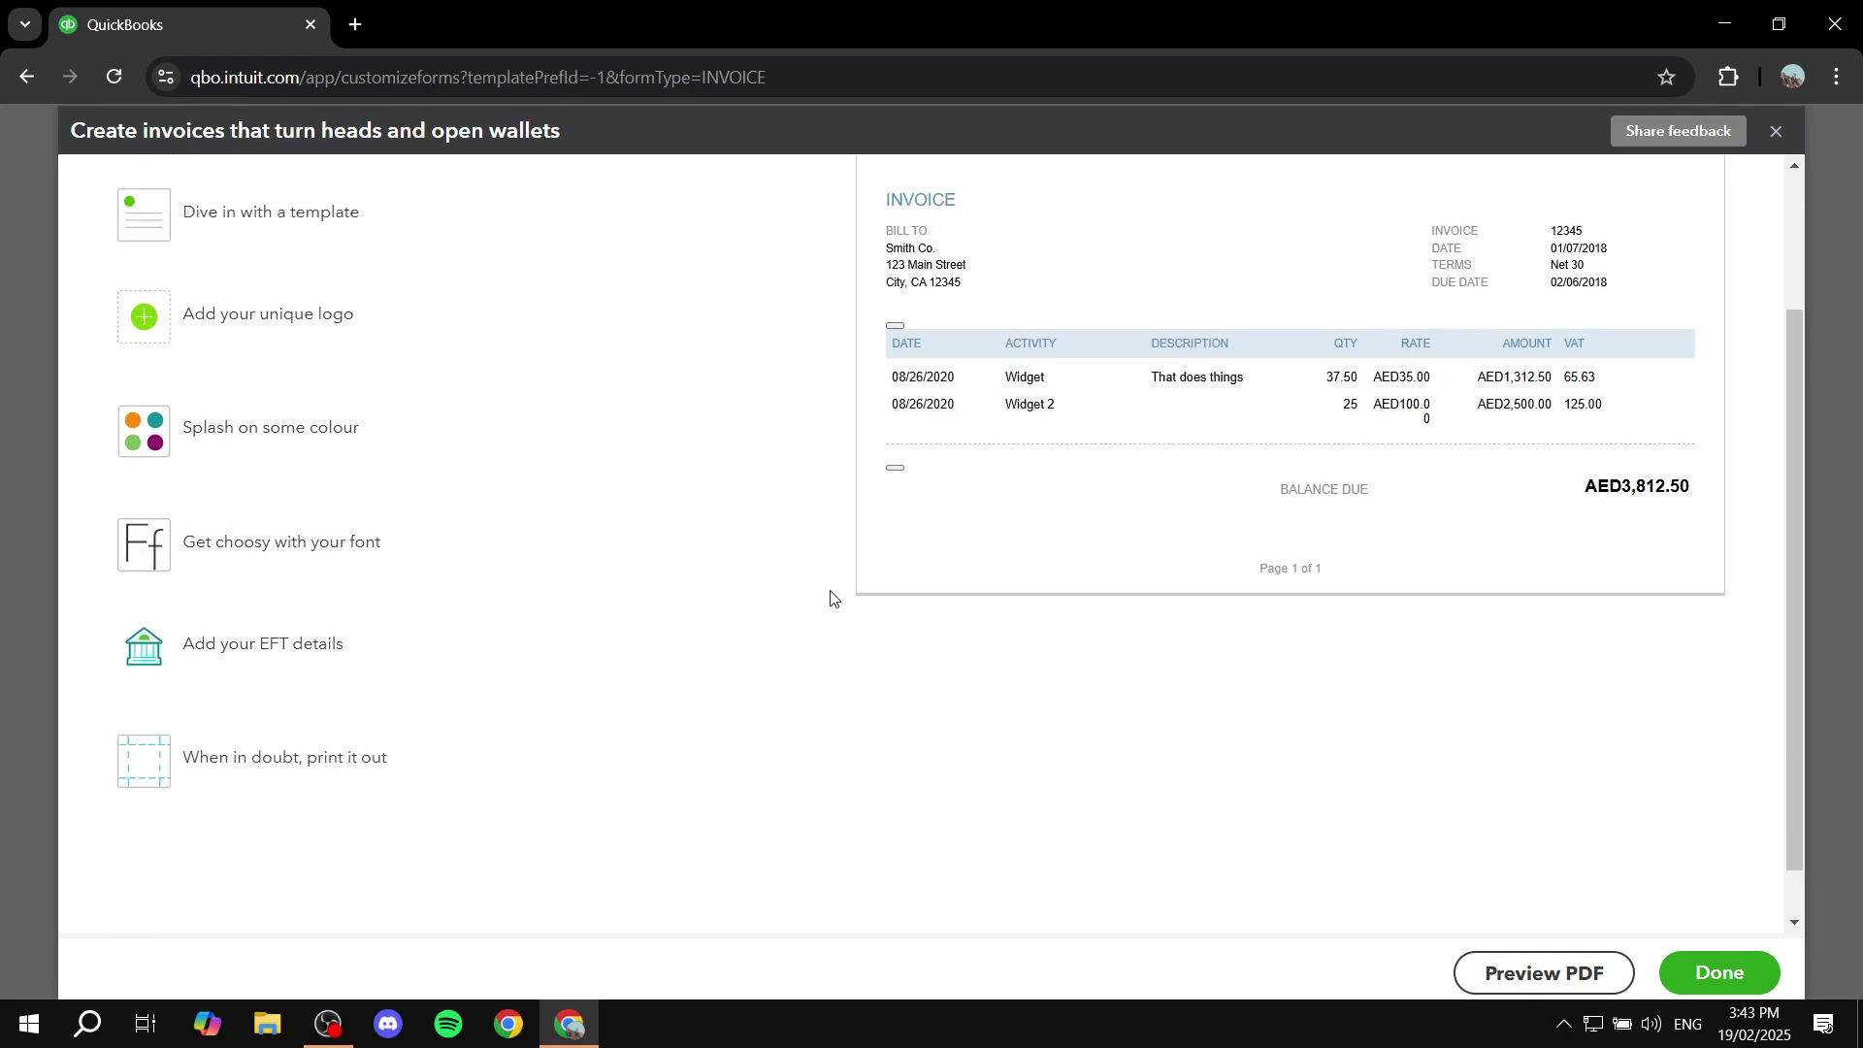
{"action": "scroll", "coordinate": [827, 335], "scroll_direction": "up", "scroll_amount": 2}
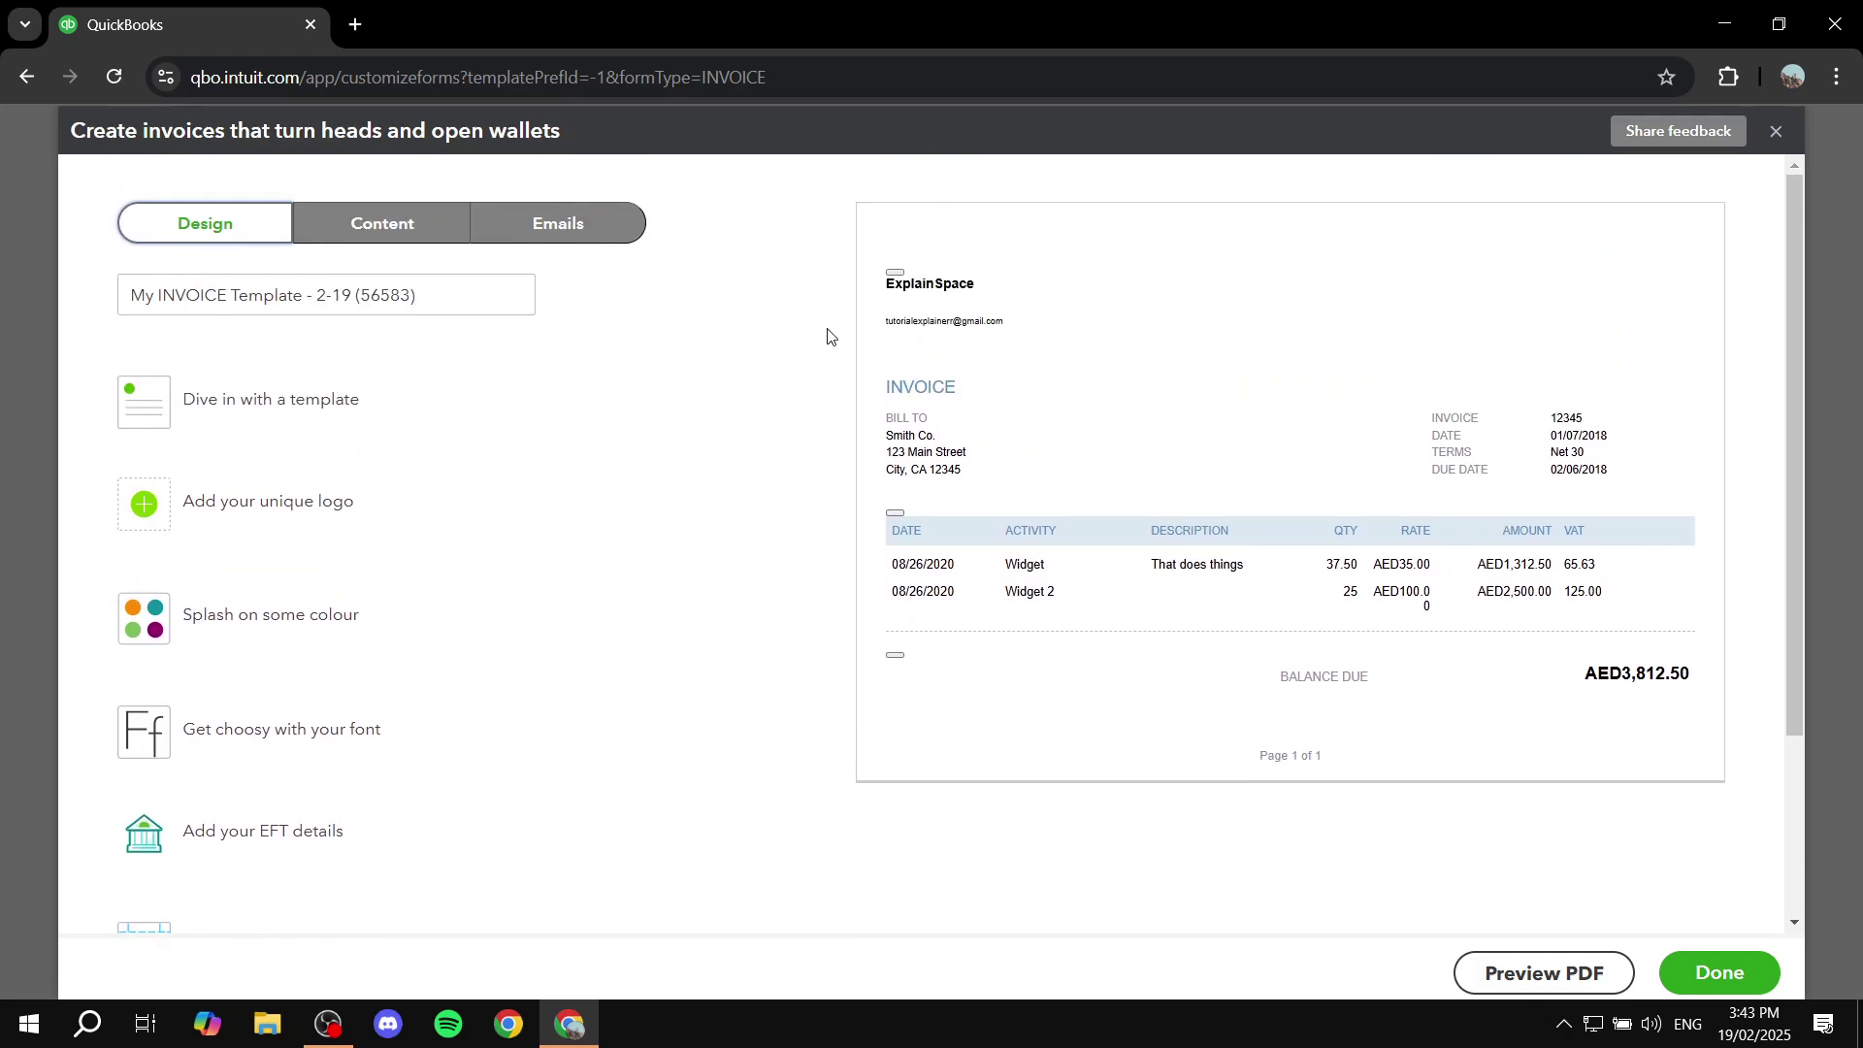
{"action": "left_click", "coordinate": [403, 228]}
{"action": "left_click", "coordinate": [208, 233]}
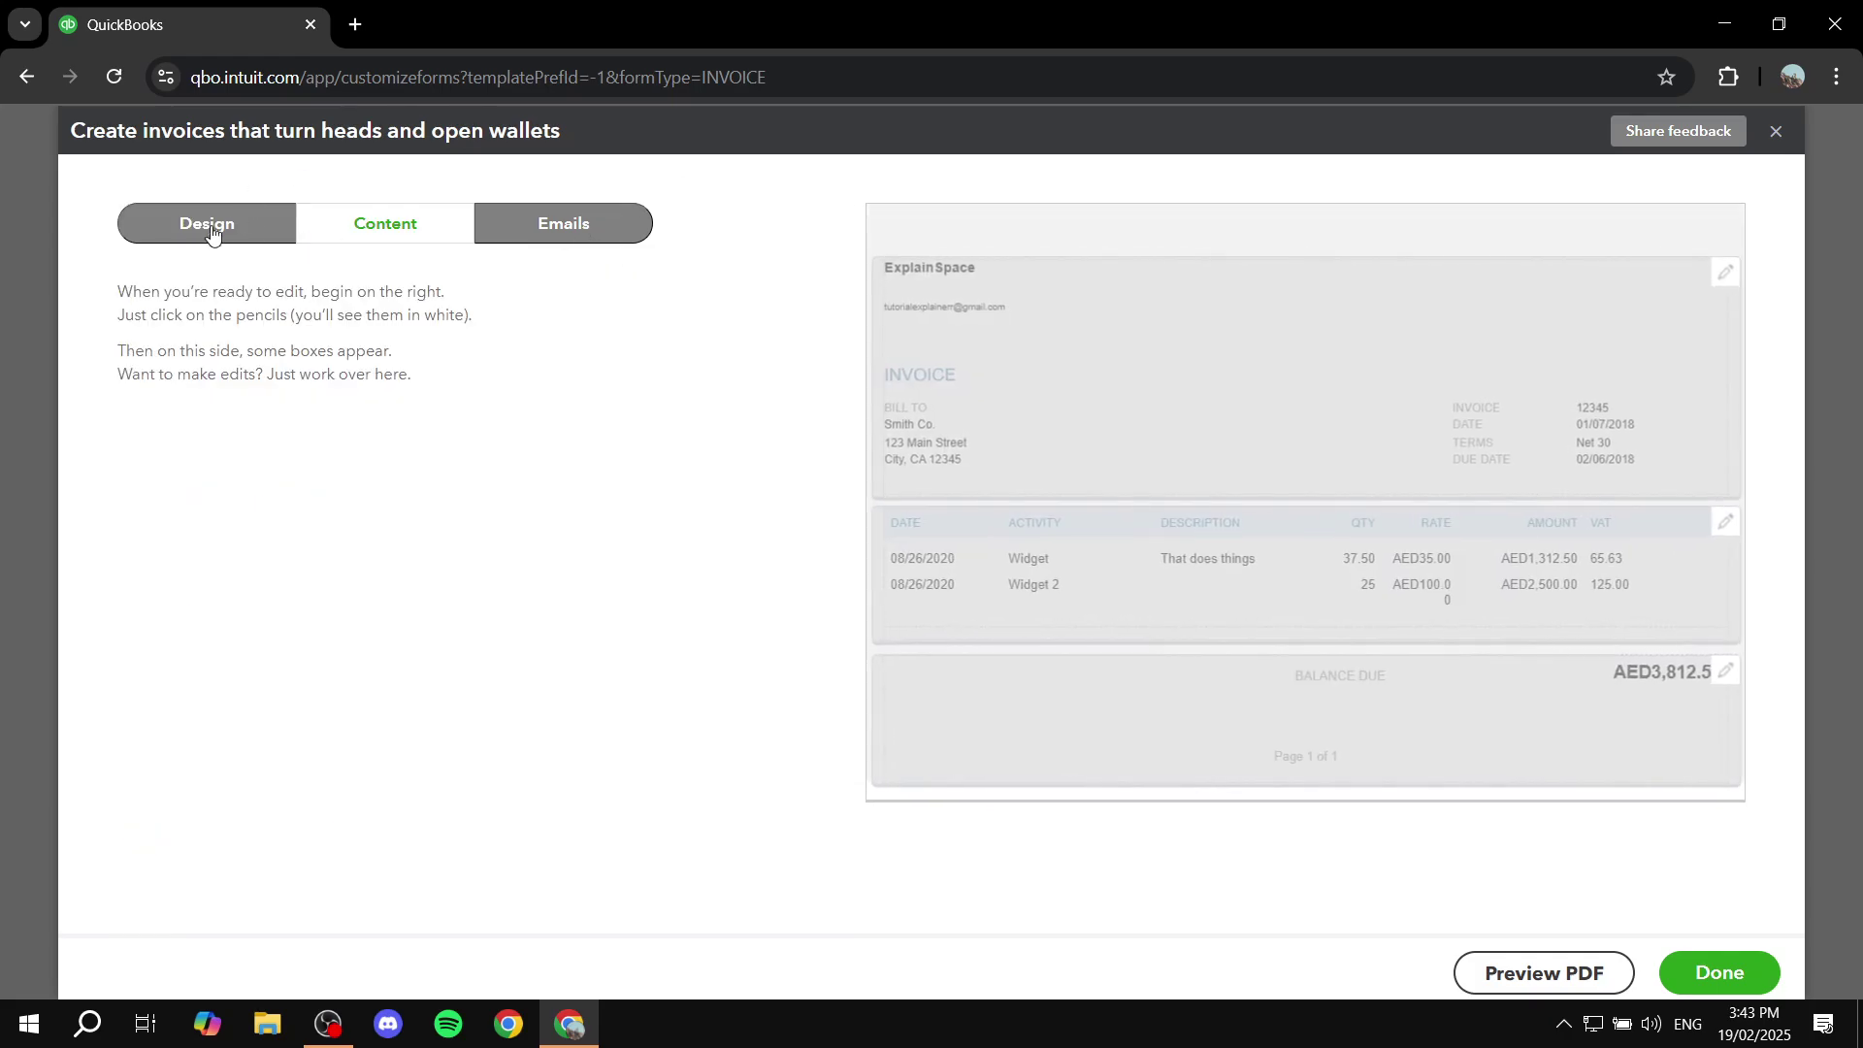
{"action": "scroll", "coordinate": [447, 612], "scroll_direction": "down", "scroll_amount": 3}
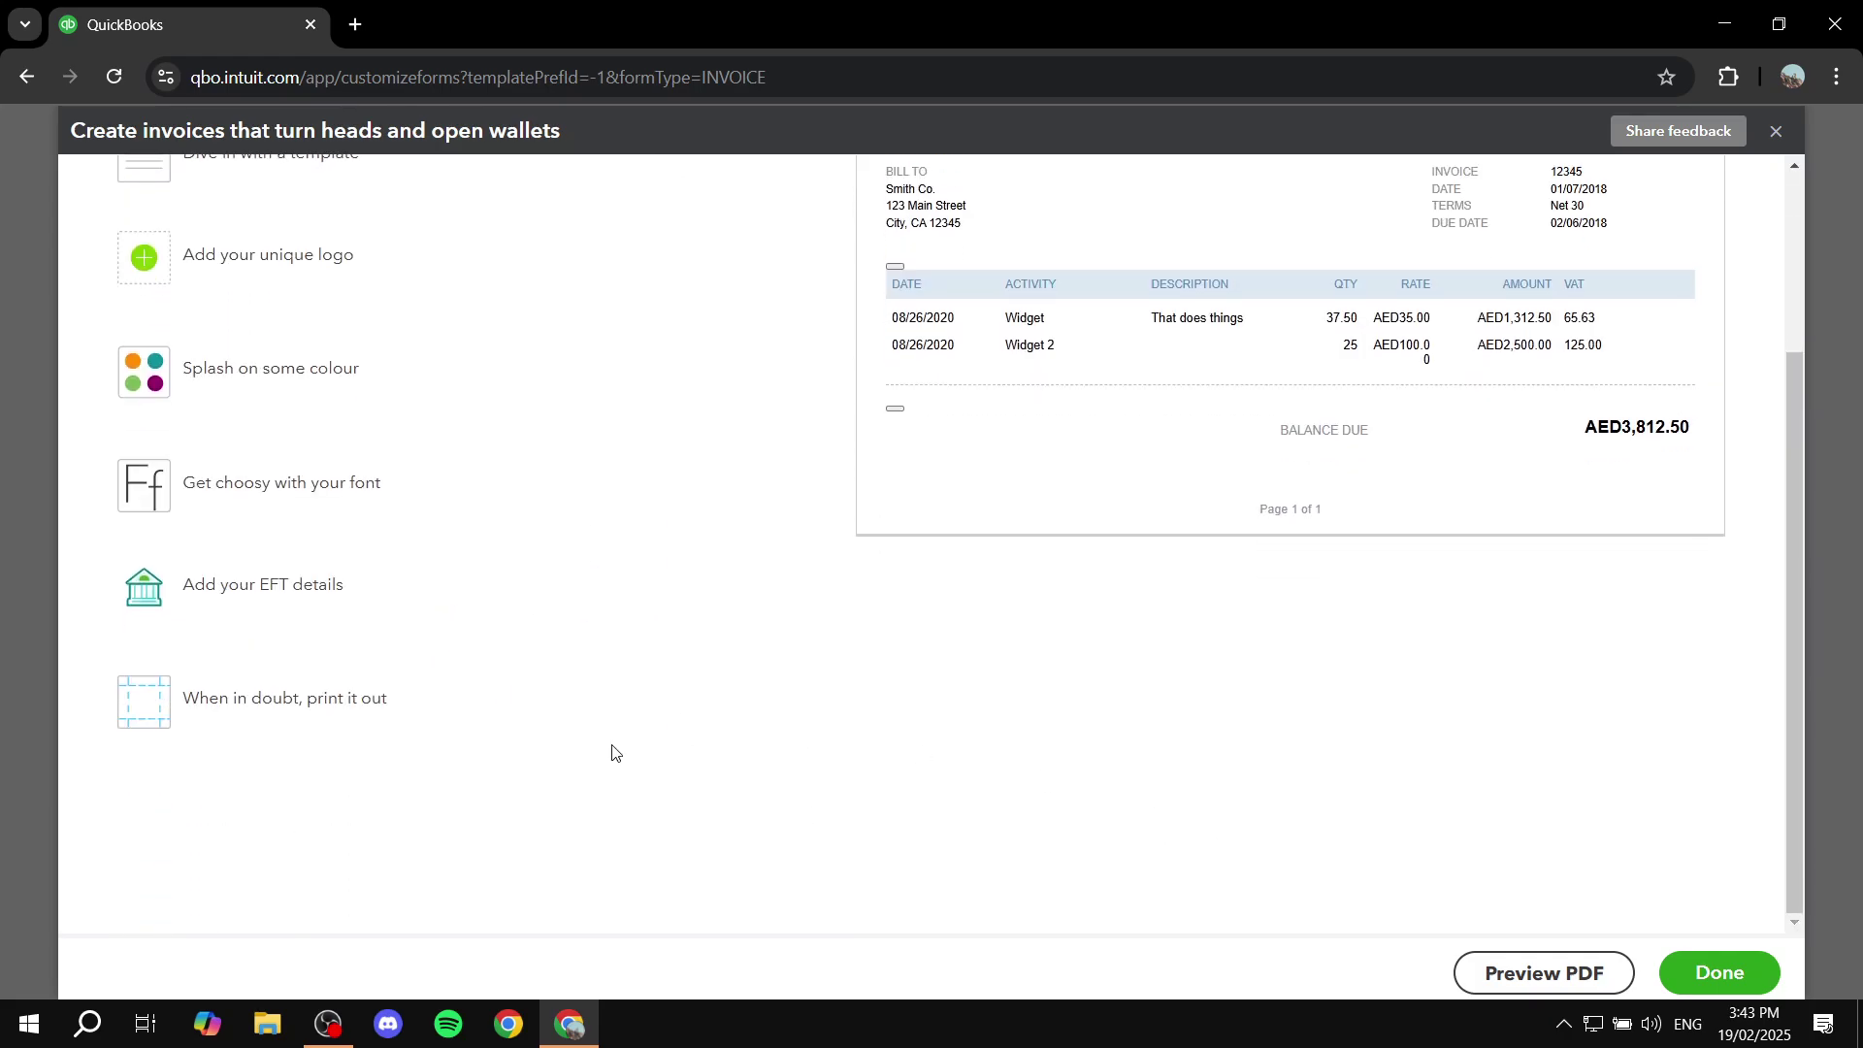
{"action": "scroll", "coordinate": [612, 752], "scroll_direction": "up", "scroll_amount": 3}
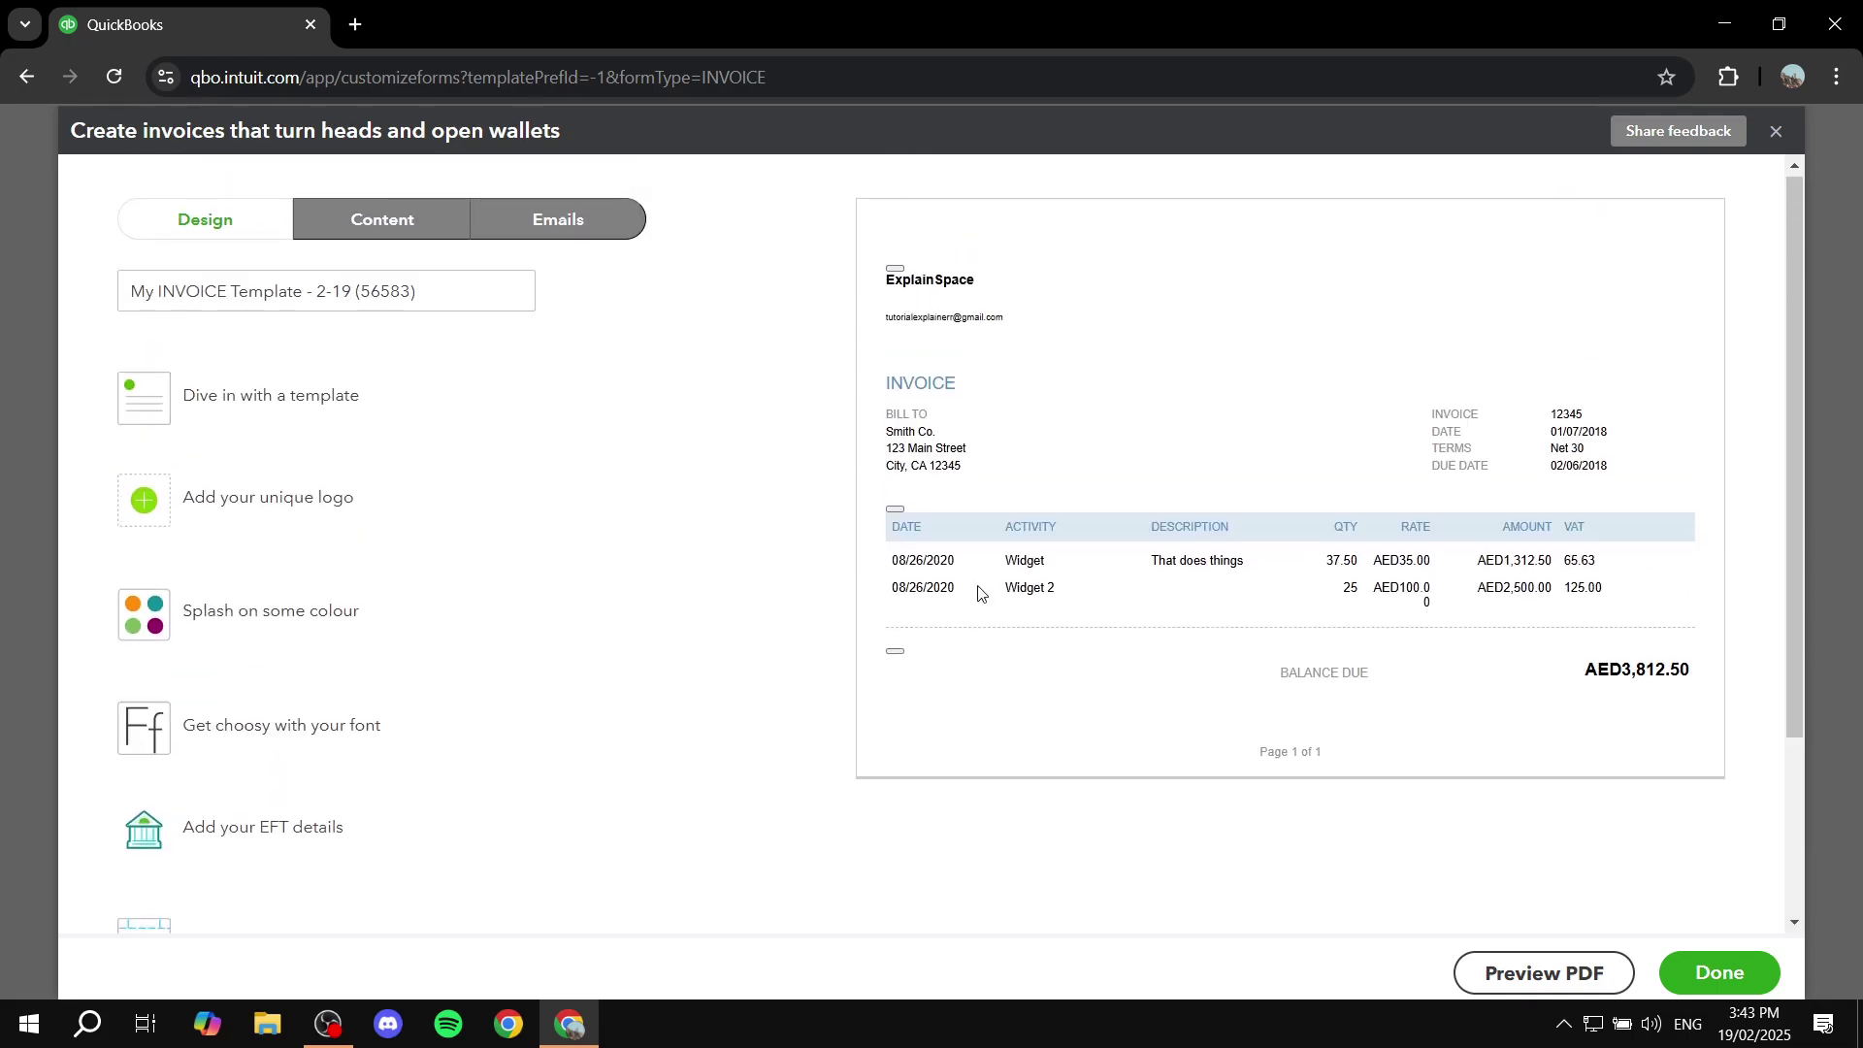
{"action": "left_click", "coordinate": [1726, 959]}
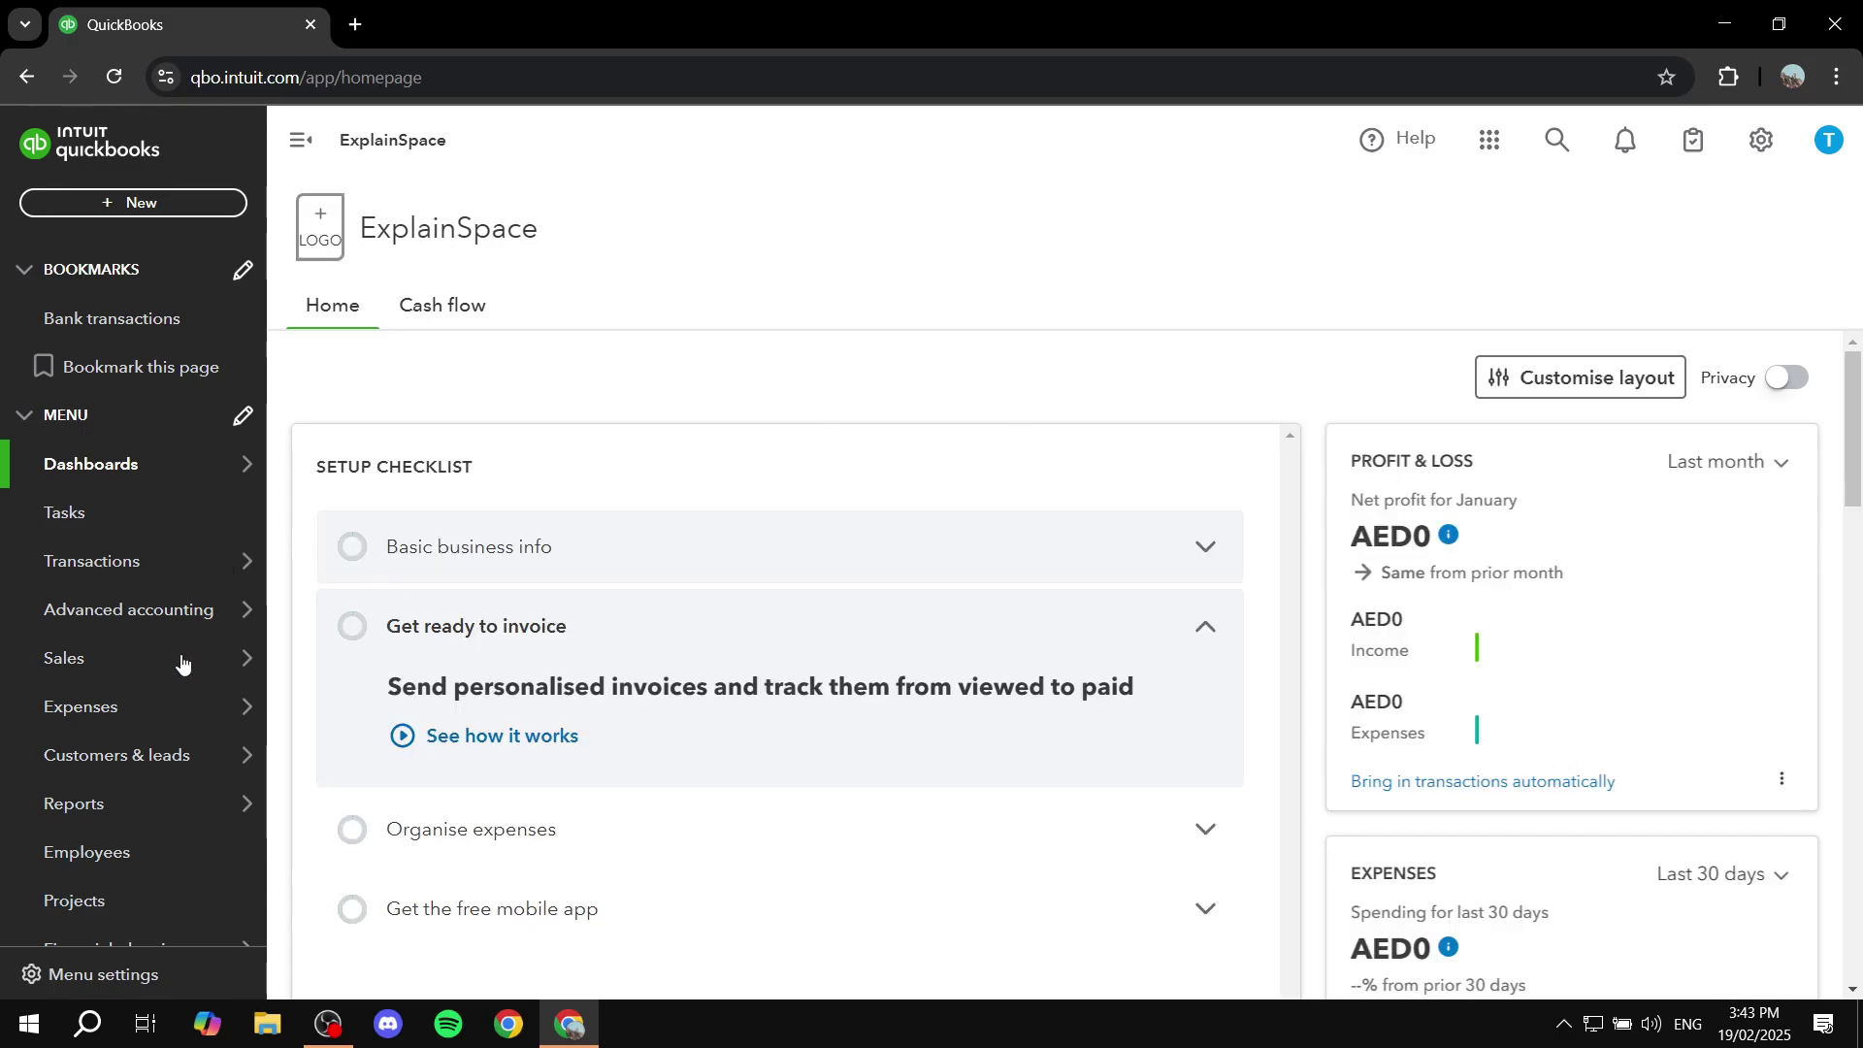
Step: Open invoice 1001 from the Sales > Invoices list
{"action": "mouse_move", "coordinate": [181, 658]}
{"action": "left_click", "coordinate": [299, 706]}
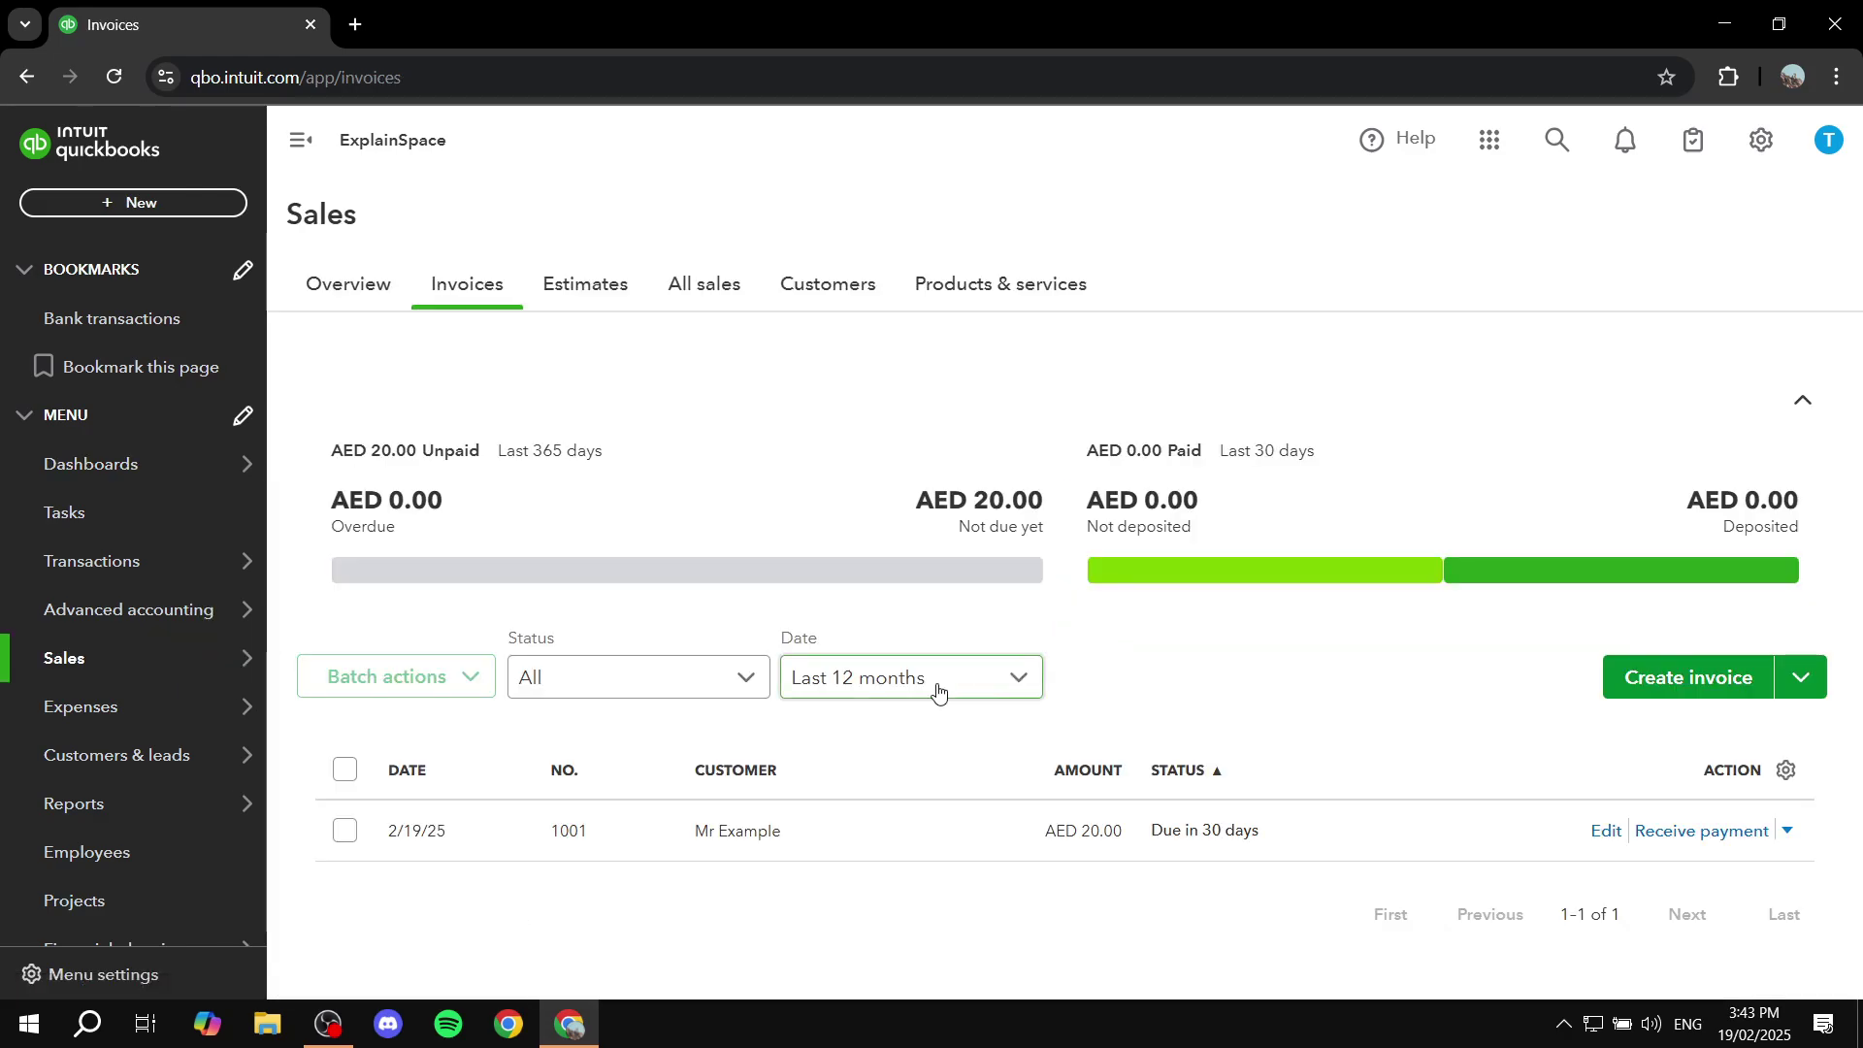
{"action": "left_click", "coordinate": [573, 840]}
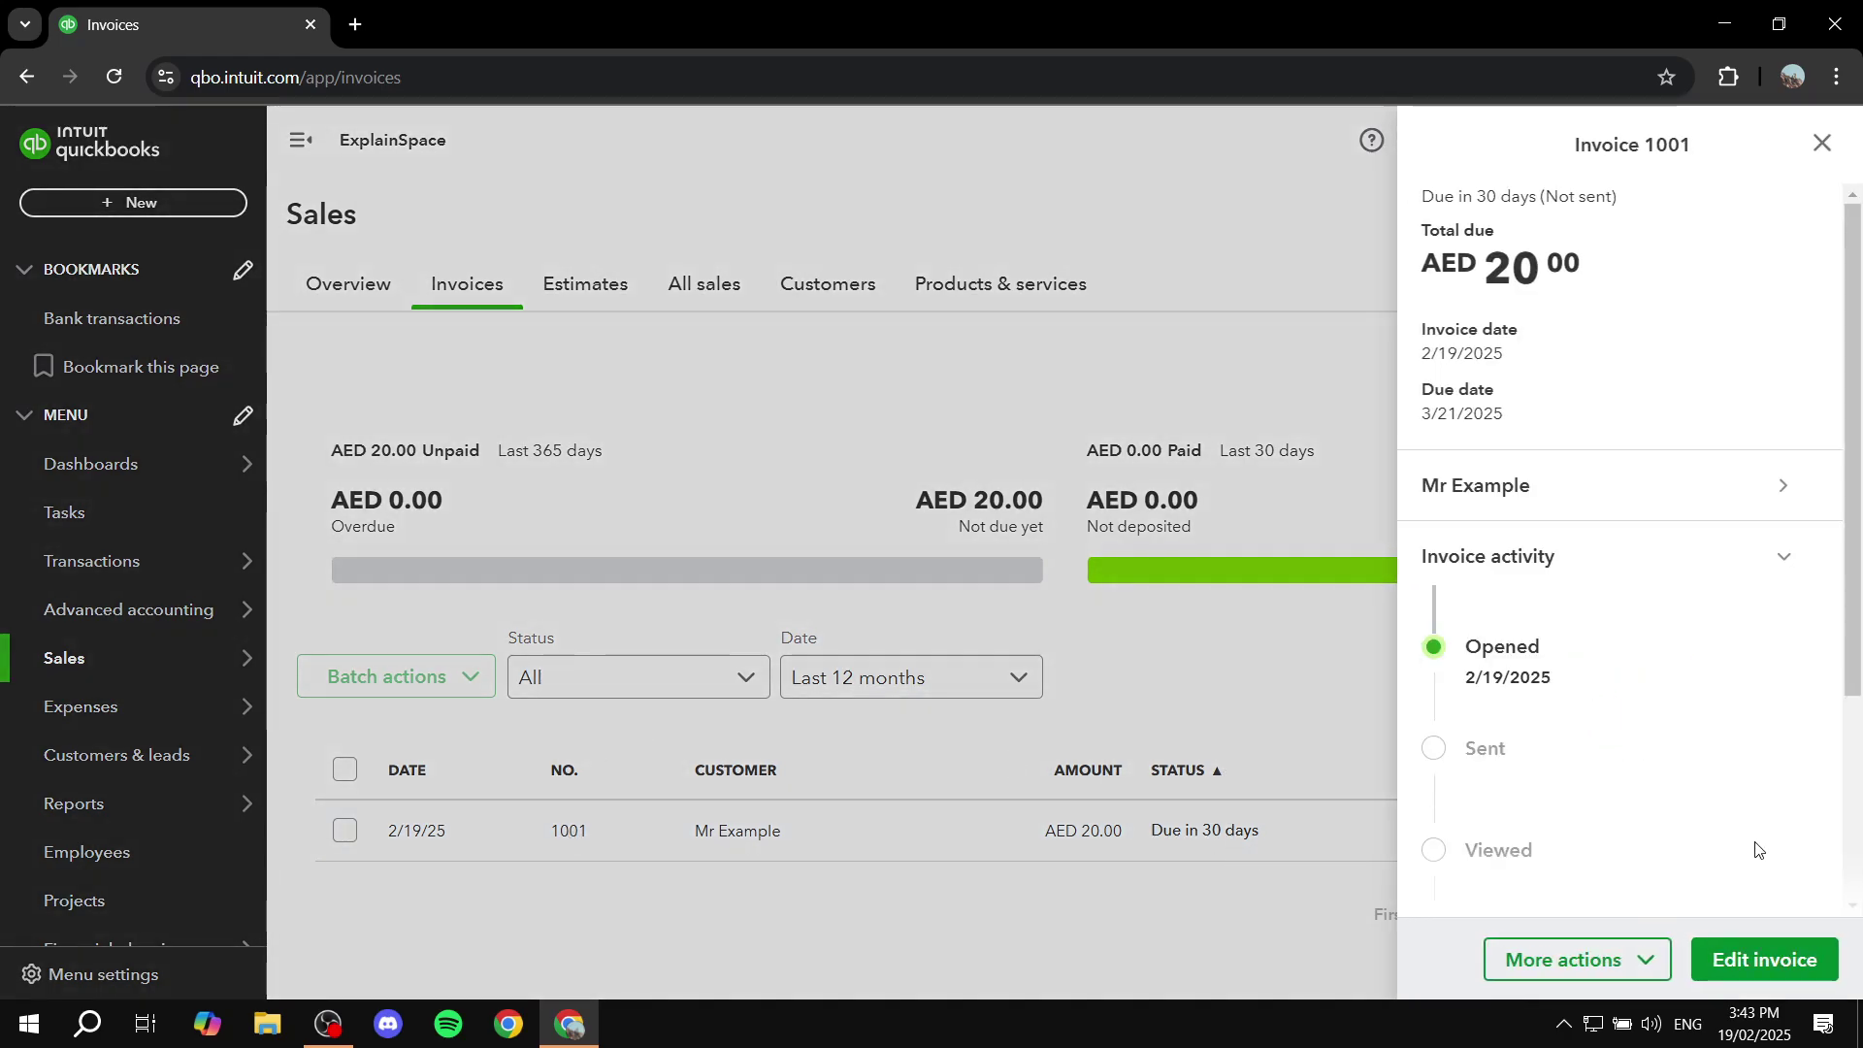
Step: Email invoice 1001 to the customer via More actions > Send after reviewing the message
{"action": "left_click", "coordinate": [1636, 960]}
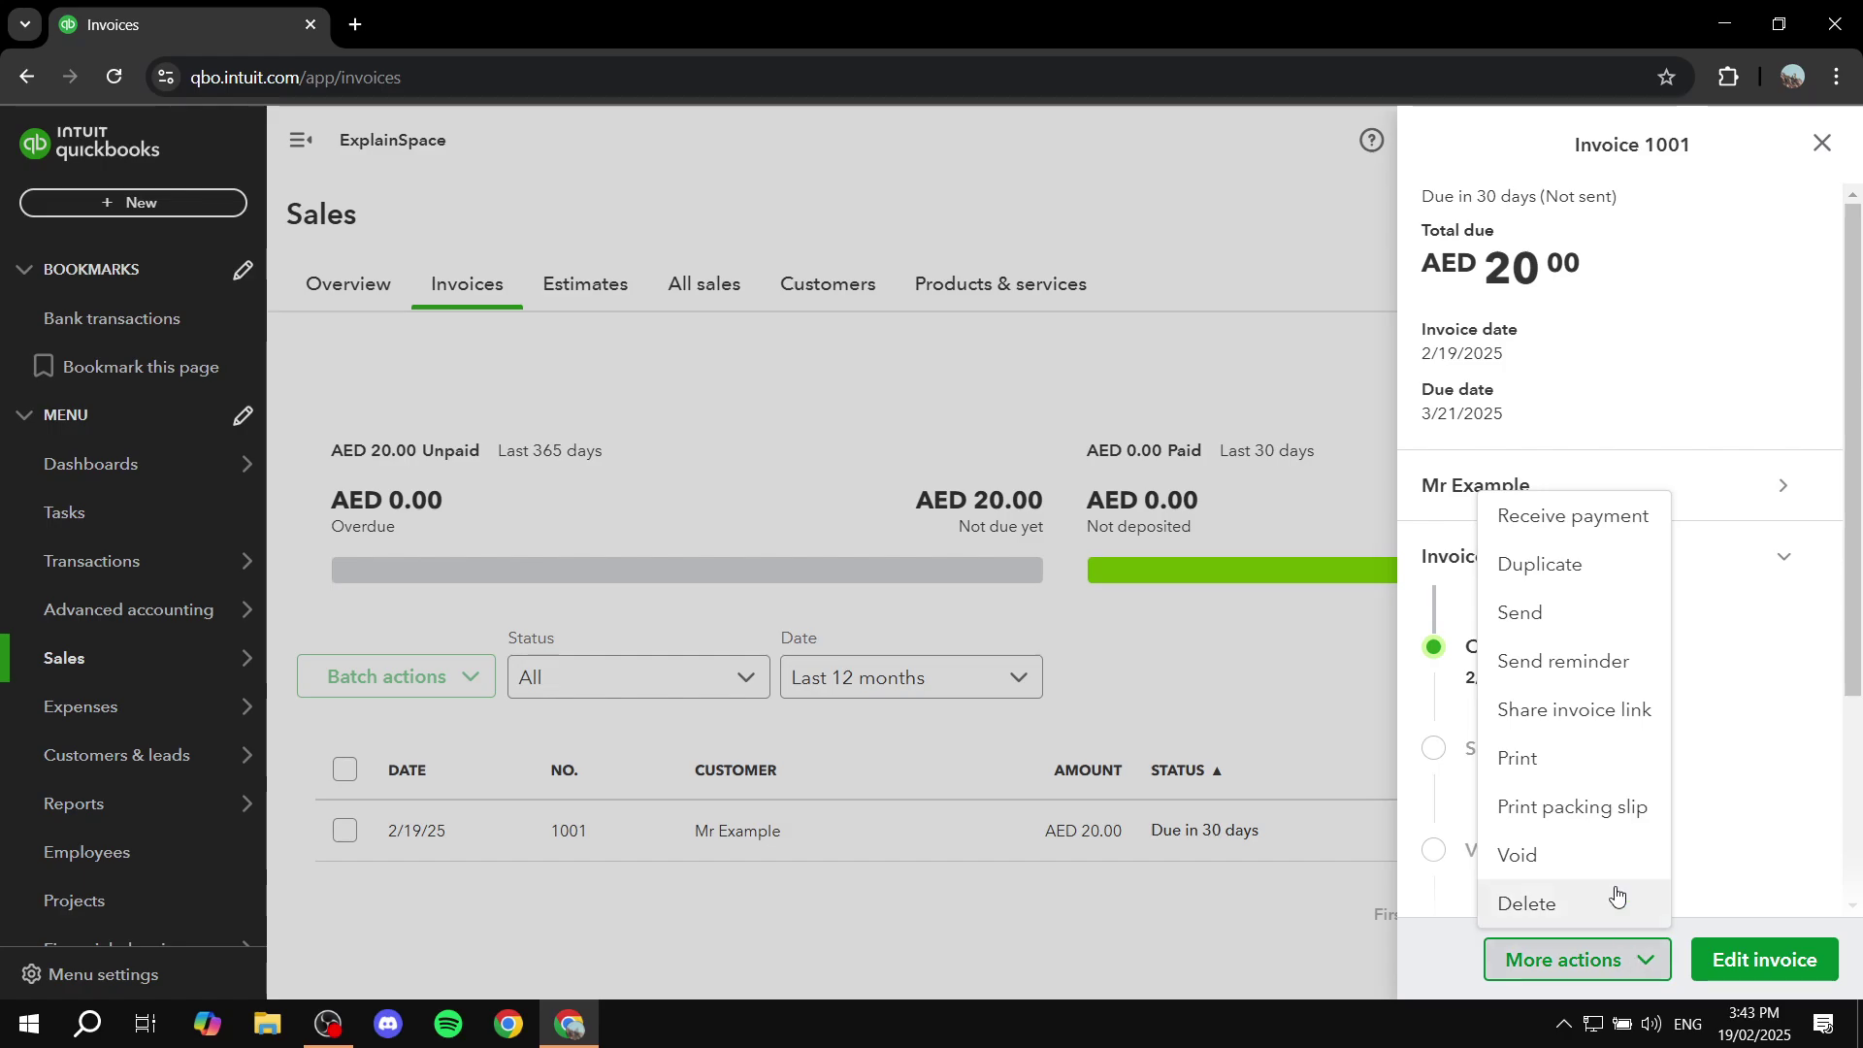
{"action": "left_click", "coordinate": [1507, 613]}
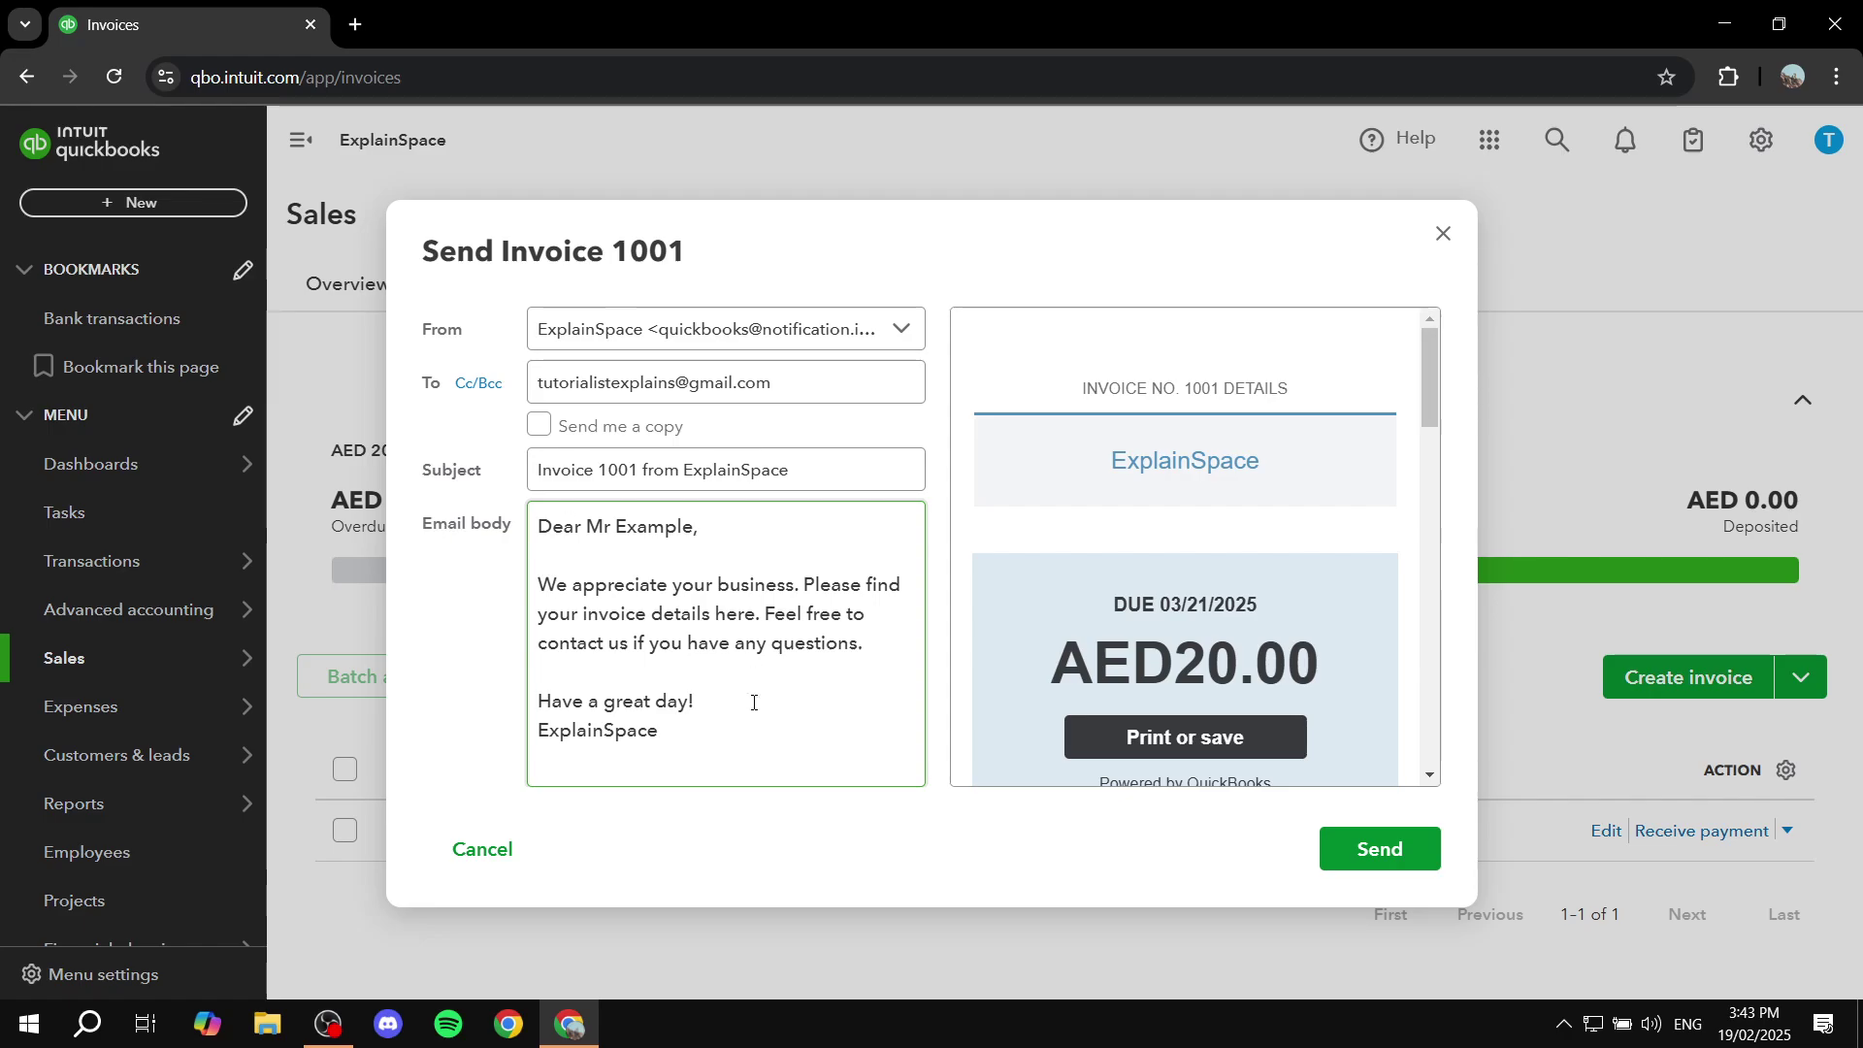
{"action": "left_click_drag", "start_coordinate": [670, 742], "coordinate": [587, 526]}
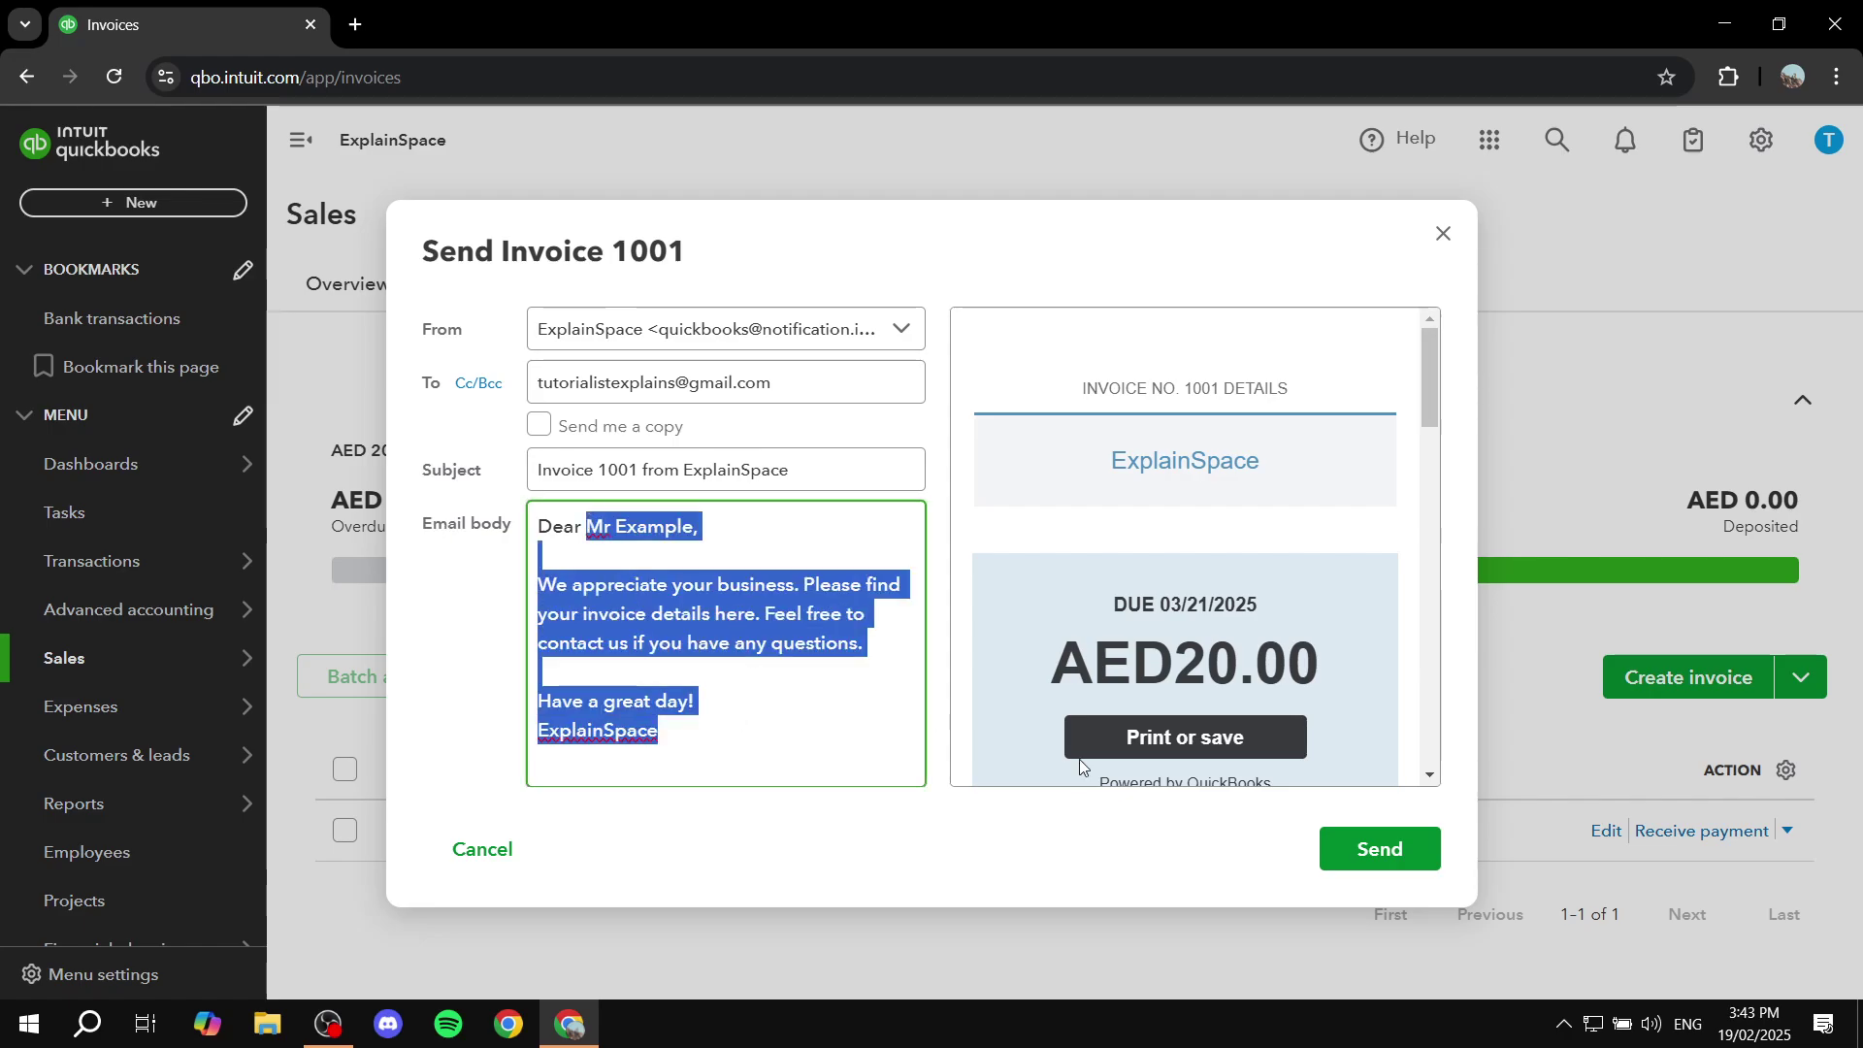
{"action": "left_click", "coordinate": [1357, 853]}
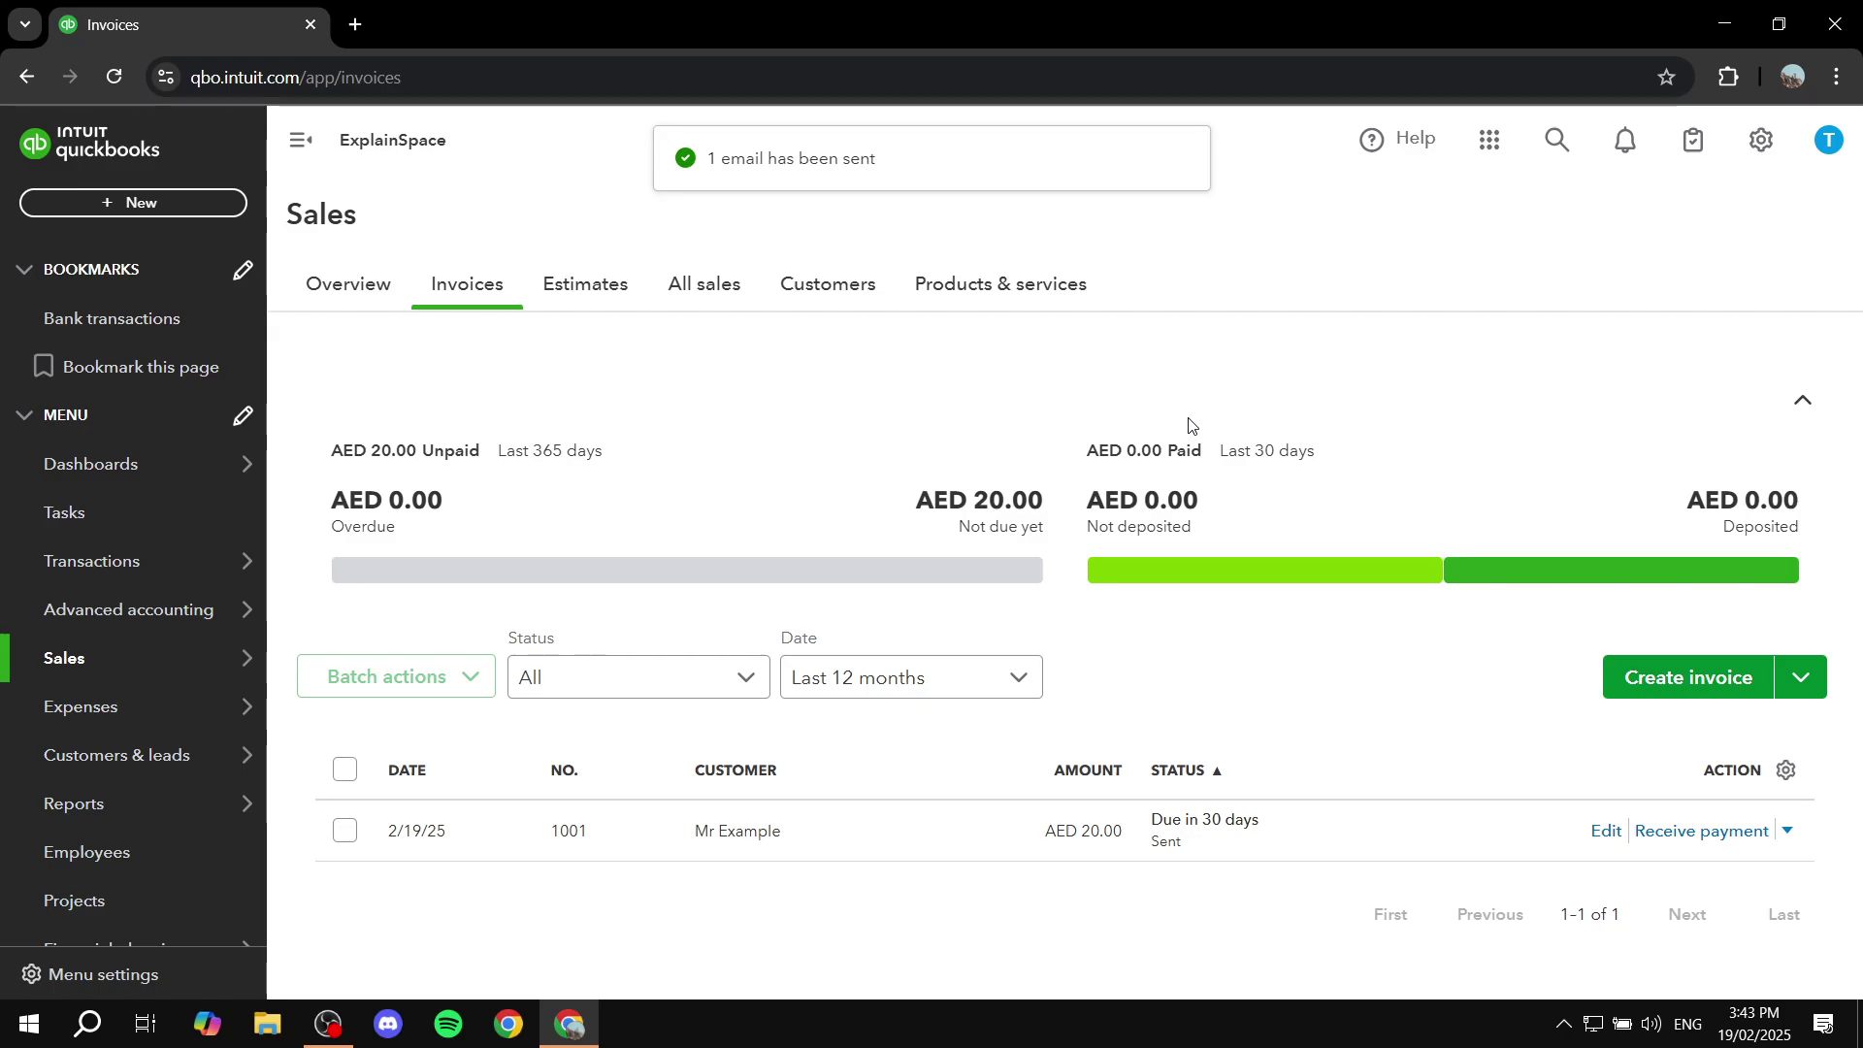